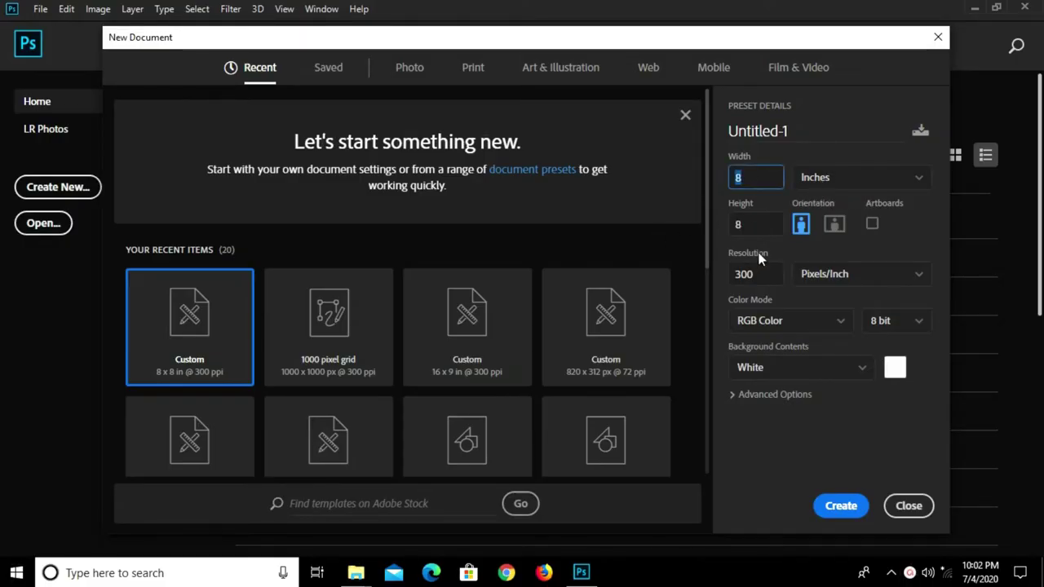
- Confirm 8 in height and 300 ppi resolution, then create the white 8 × 8 in document
{"action": "left_click", "coordinate": [742, 225]}
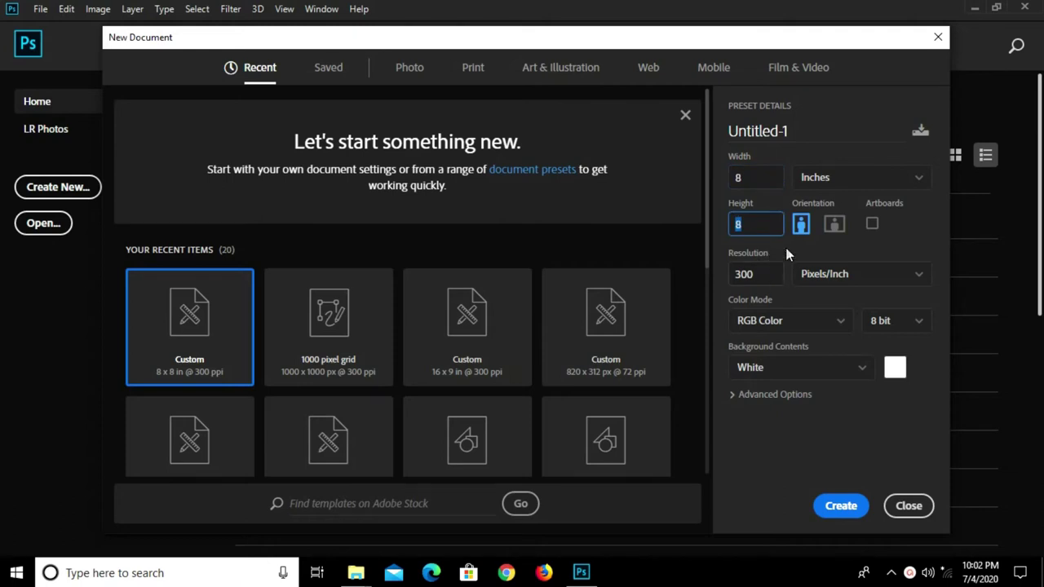
{"action": "left_click", "coordinate": [736, 283]}
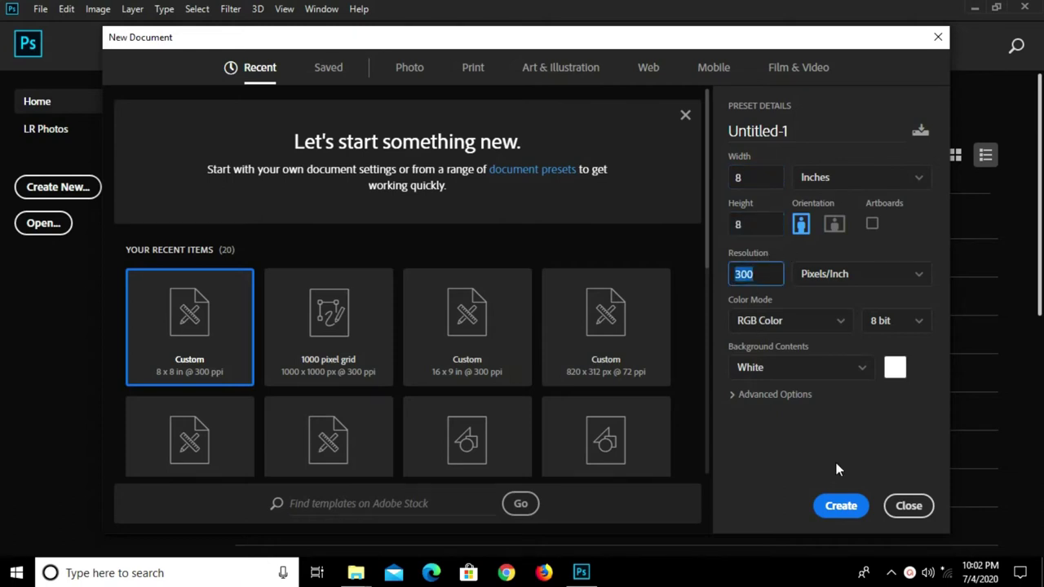
{"action": "left_click", "coordinate": [838, 506]}
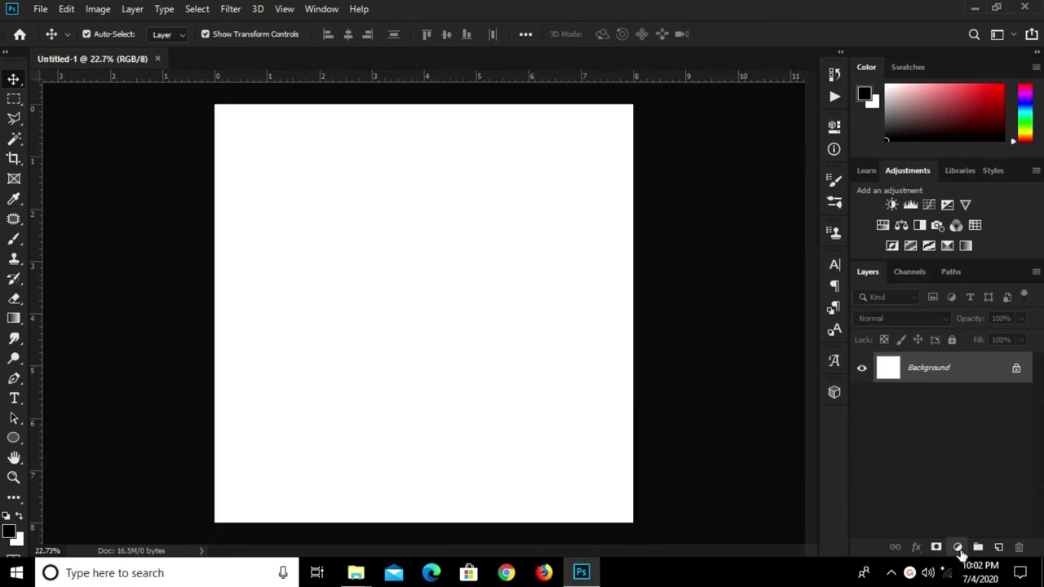
- Add a Gradient Fill layer set to Radial style with Reverse ticked
{"action": "left_click", "coordinate": [957, 547]}
{"action": "left_click", "coordinate": [950, 296]}
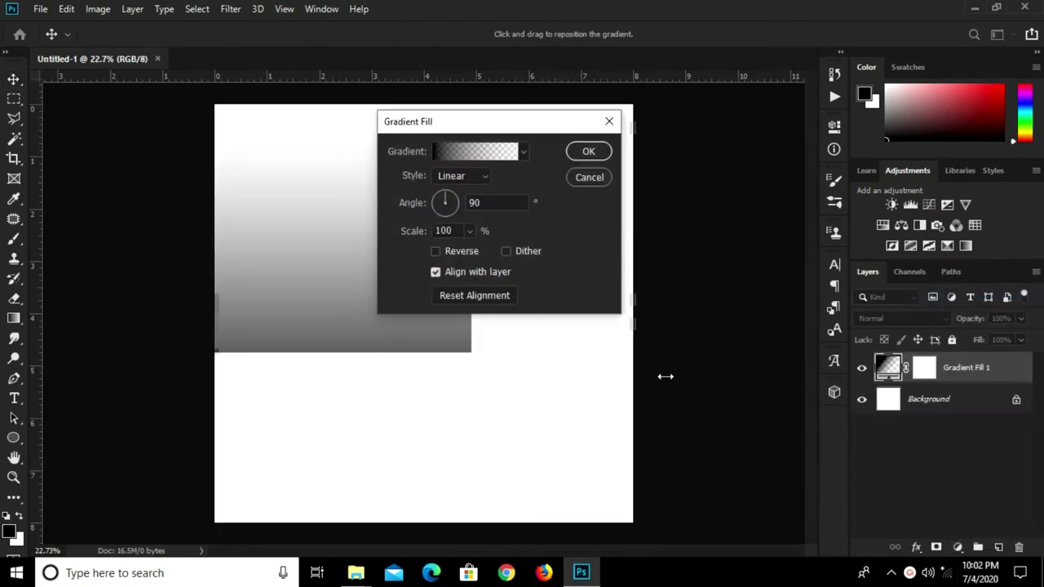
{"action": "left_click", "coordinate": [468, 181]}
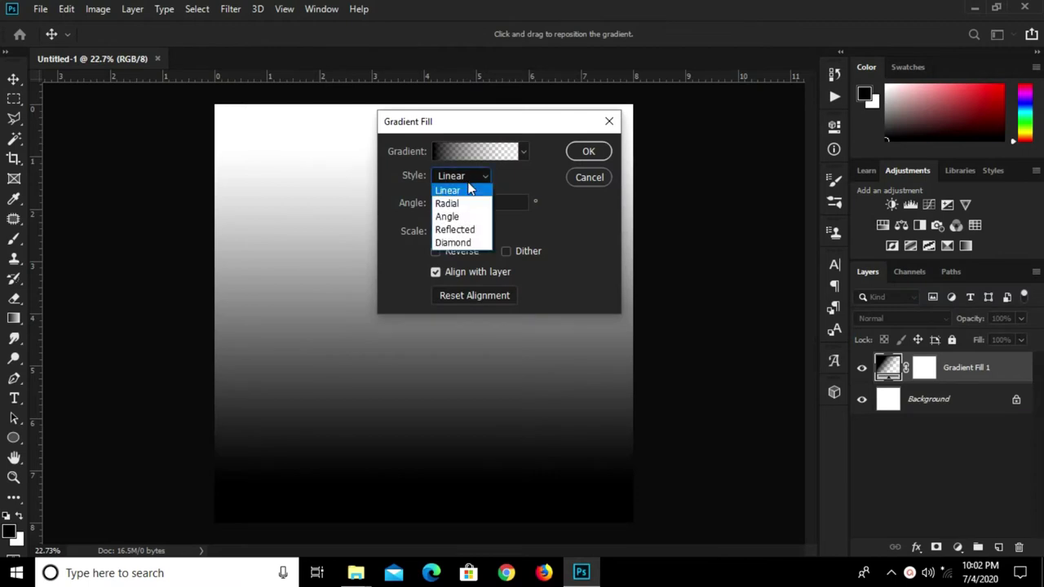
{"action": "left_click", "coordinate": [461, 201]}
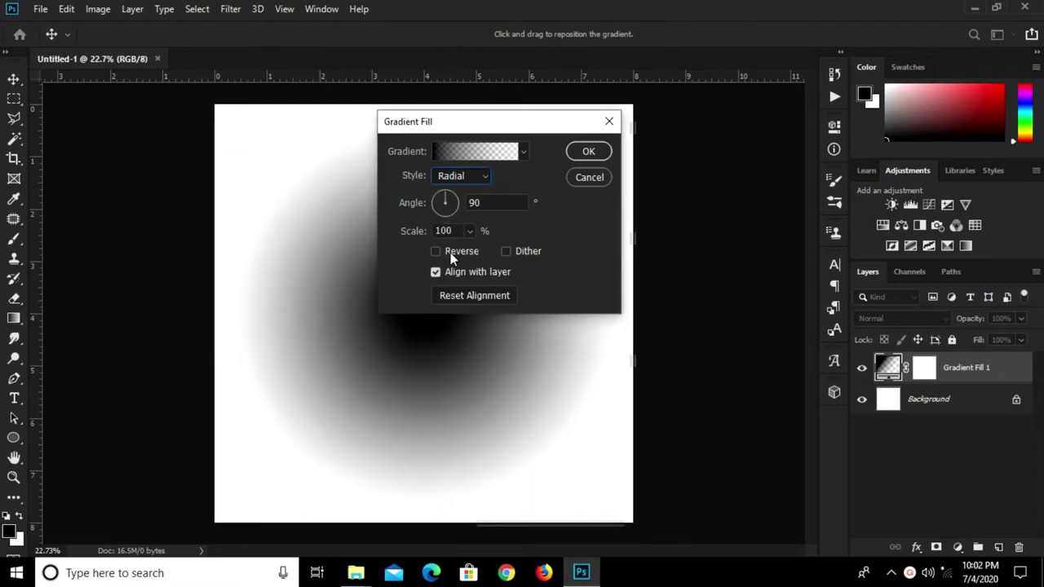
{"action": "left_click", "coordinate": [453, 255]}
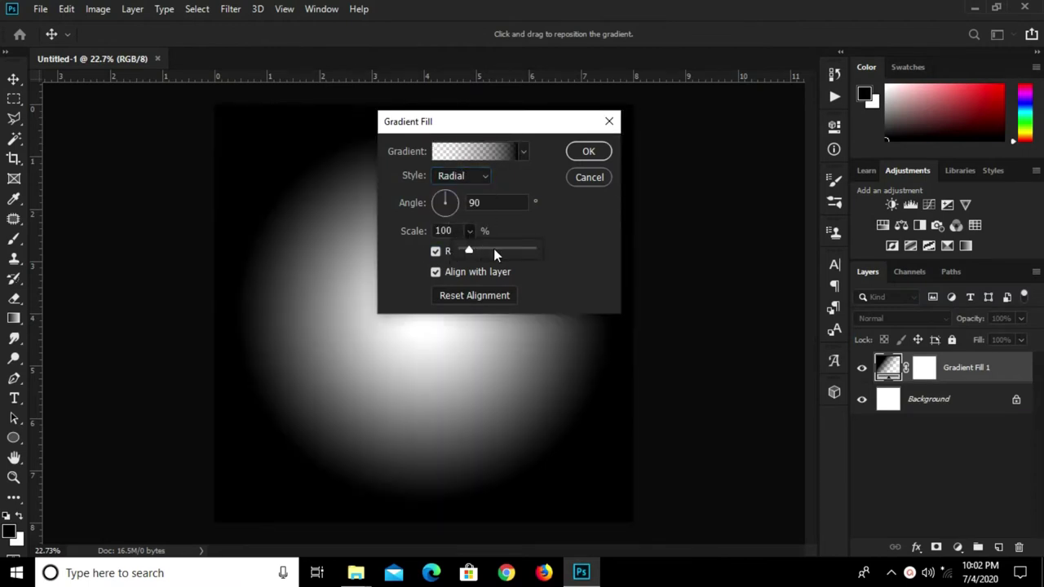
- Set the gradient scale to 330% and confirm the fill
{"action": "left_click", "coordinate": [493, 248]}
{"action": "left_click", "coordinate": [448, 230]}
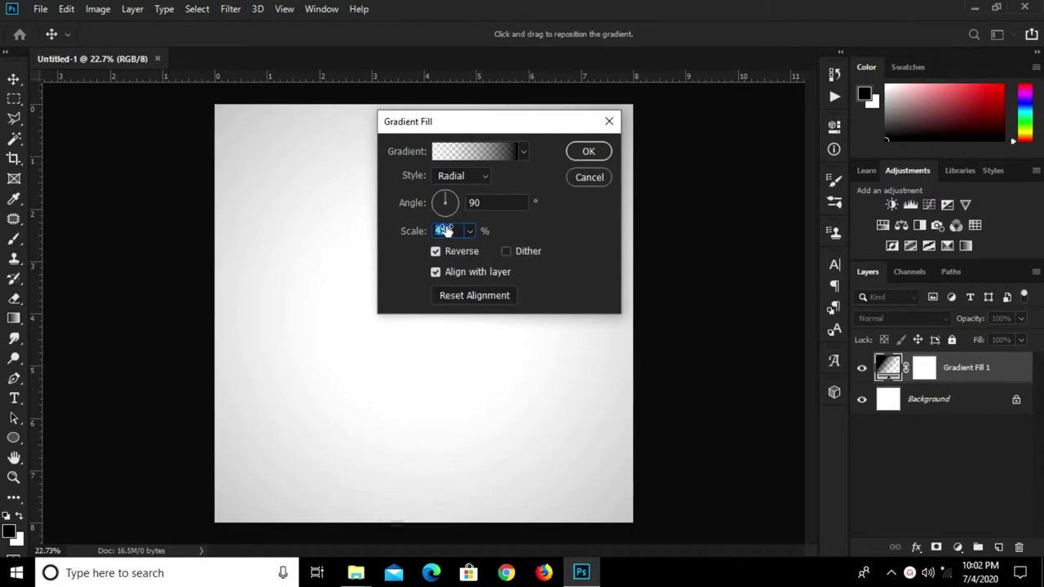
{"action": "type", "text": "3"}
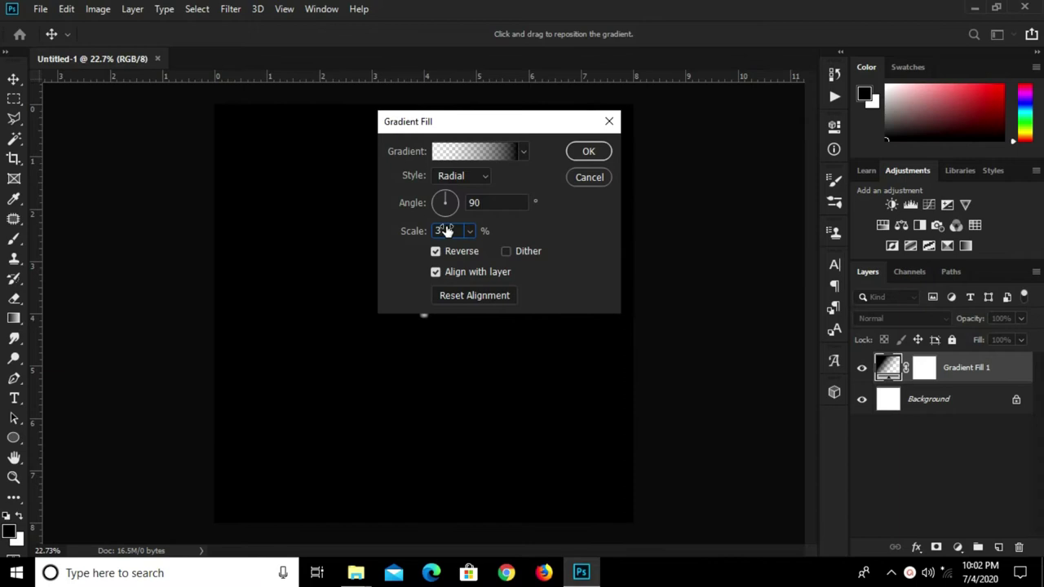
{"action": "type", "text": "90"}
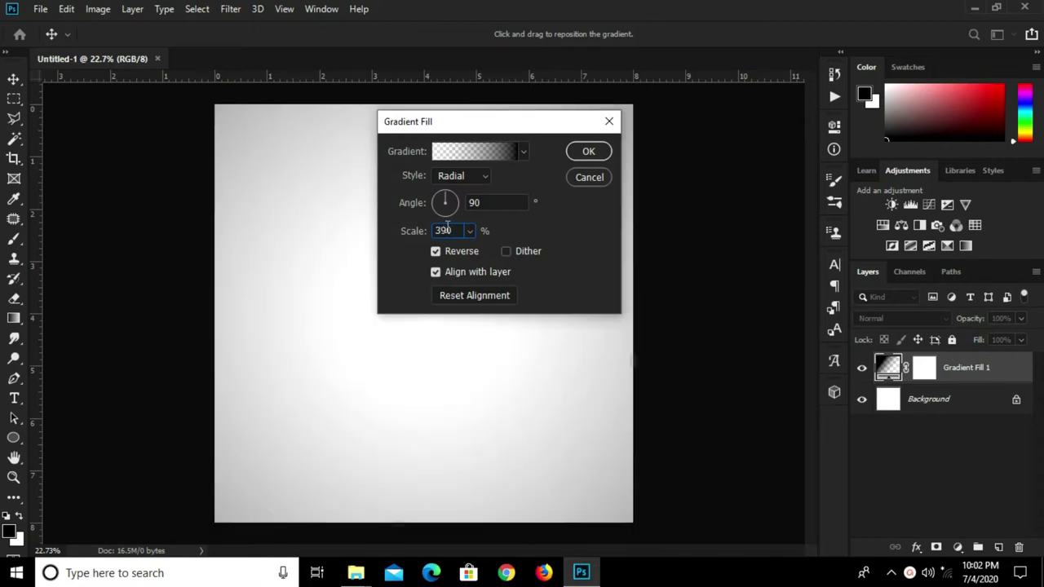
{"action": "key", "text": "BackSpace"}
{"action": "key", "text": "BackSpace"}
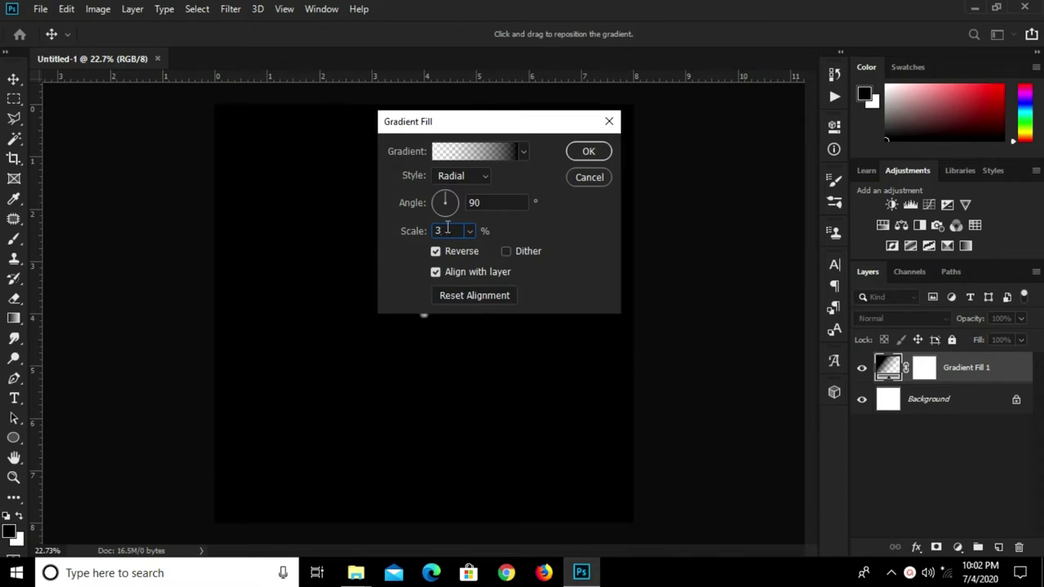
{"action": "type", "text": "80"}
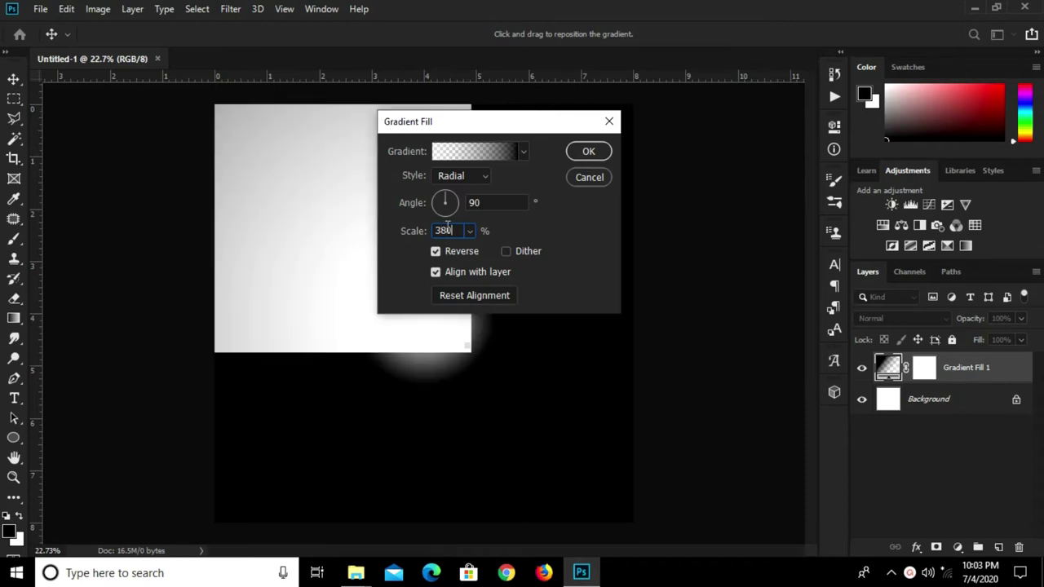
{"action": "left_click", "coordinate": [469, 232]}
{"action": "left_click_drag", "start_coordinate": [471, 250], "coordinate": [465, 251]}
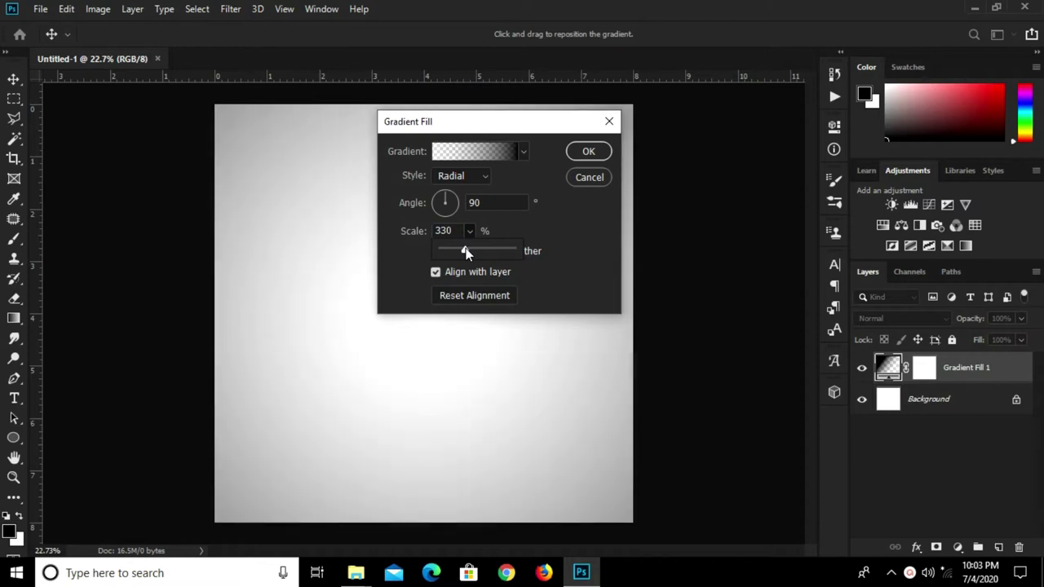
{"action": "left_click", "coordinate": [535, 225]}
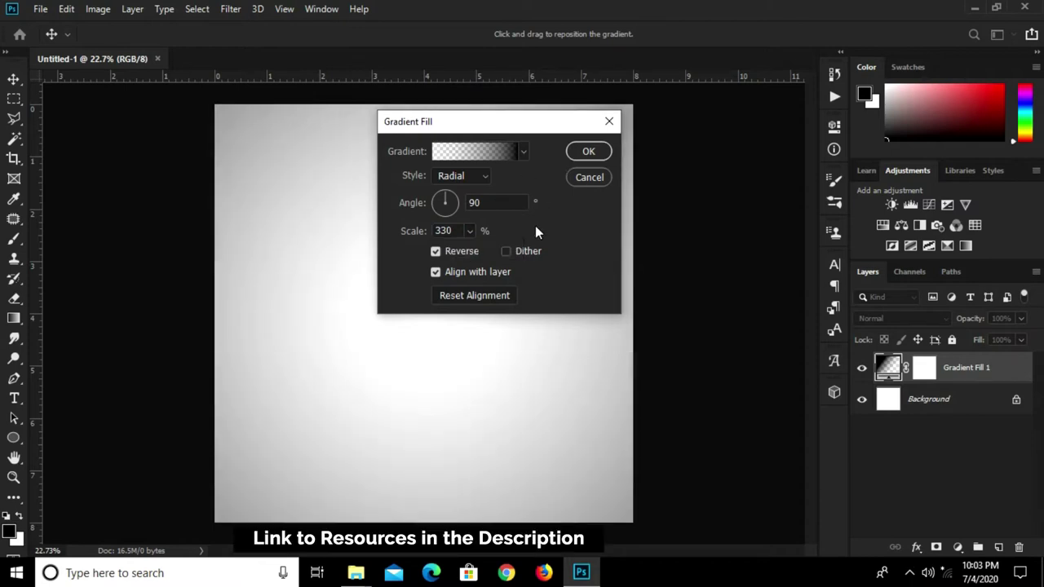
{"action": "left_click", "coordinate": [588, 150]}
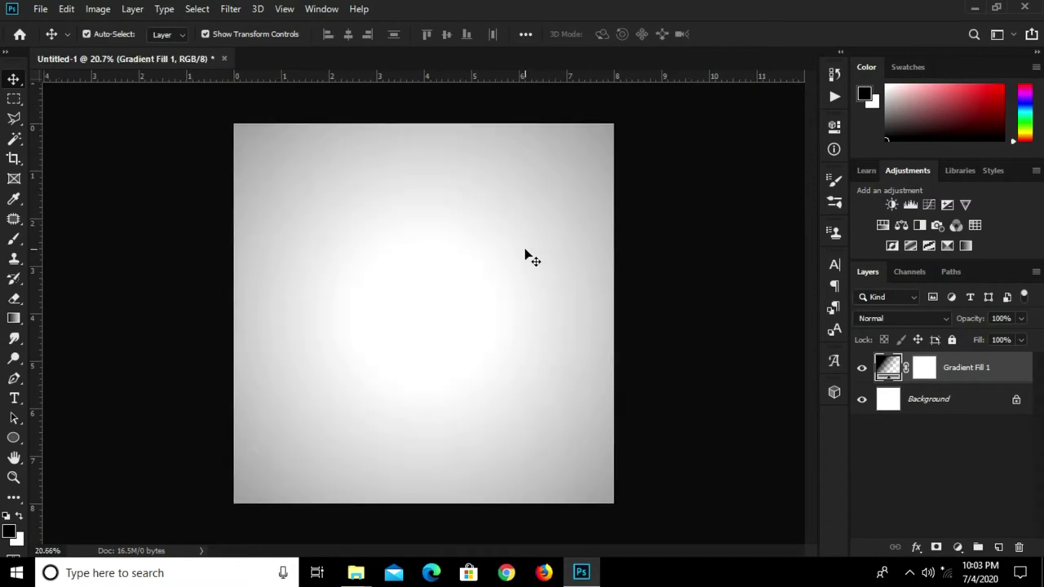
- Start Place Embedded and select the Leo Messi Forever photo in Downloads > Messi
{"action": "scroll", "coordinate": [524, 255], "scroll_direction": "up", "scroll_amount": 1}
{"action": "left_click", "coordinate": [39, 11]}
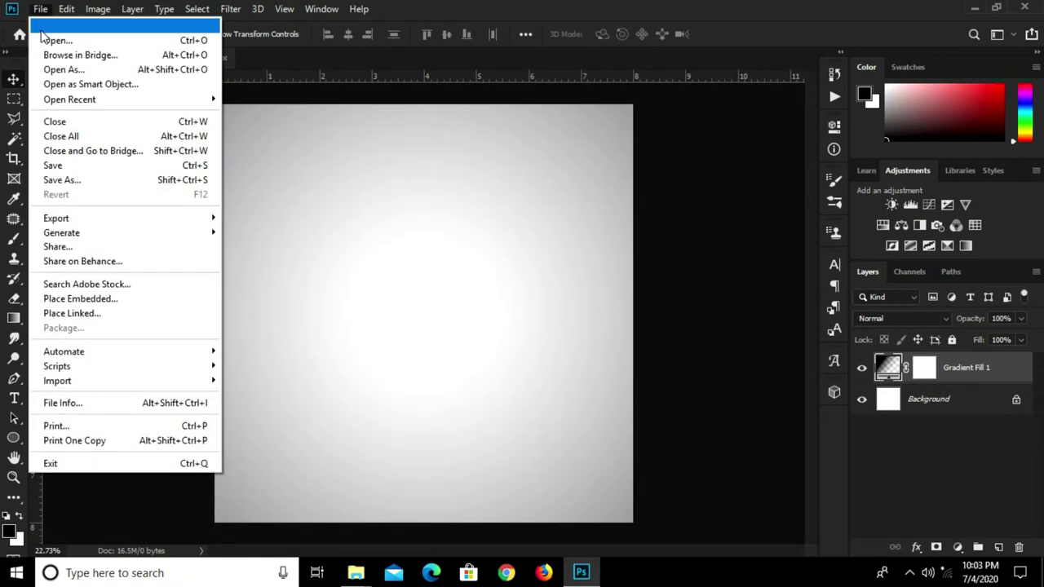
{"action": "left_click", "coordinate": [94, 302]}
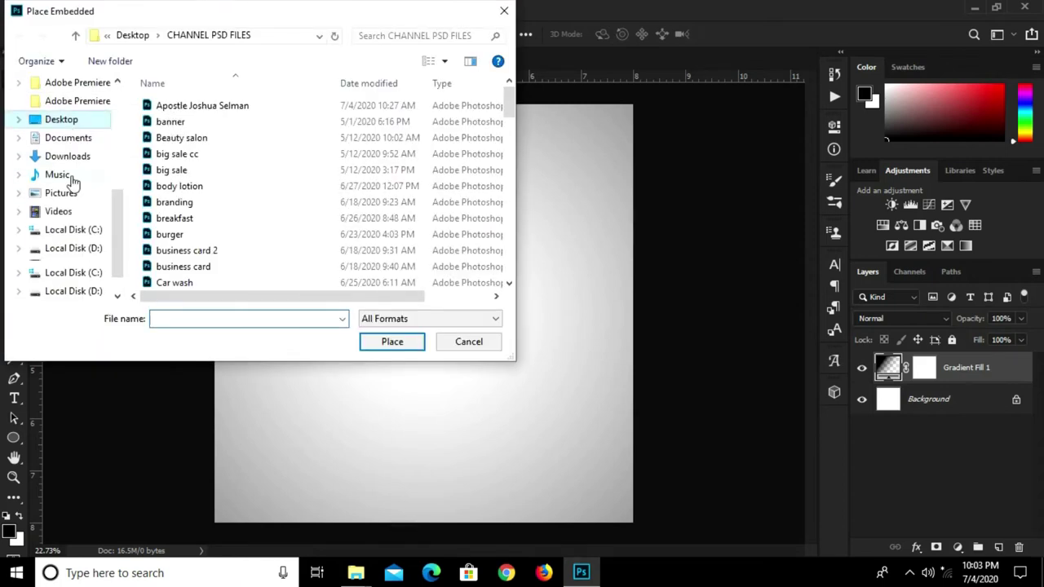
{"action": "scroll", "coordinate": [71, 171], "scroll_direction": "down", "scroll_amount": 1}
{"action": "left_click", "coordinate": [68, 156]}
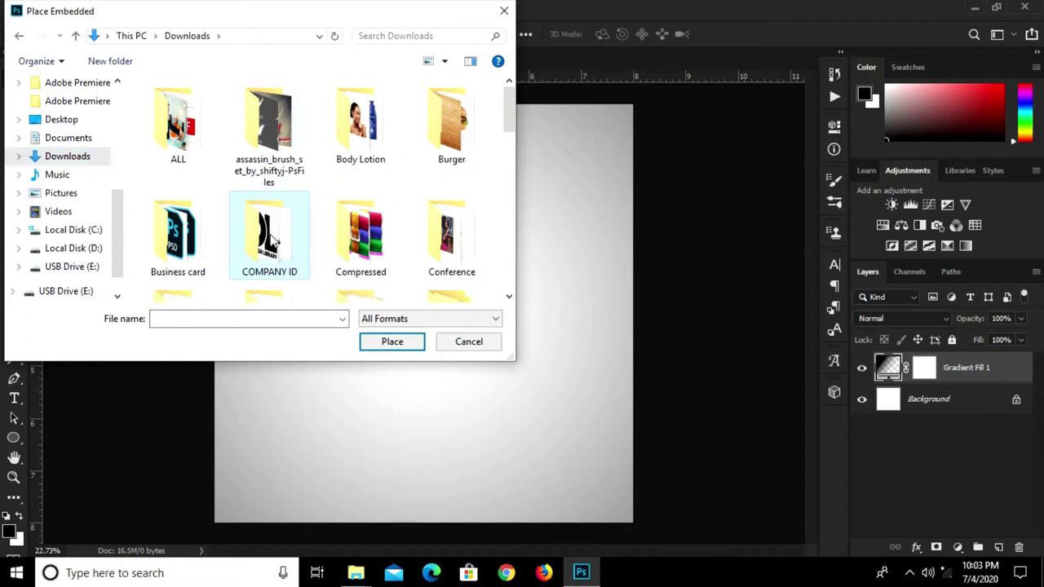
{"action": "scroll", "coordinate": [273, 236], "scroll_direction": "down", "scroll_amount": 5}
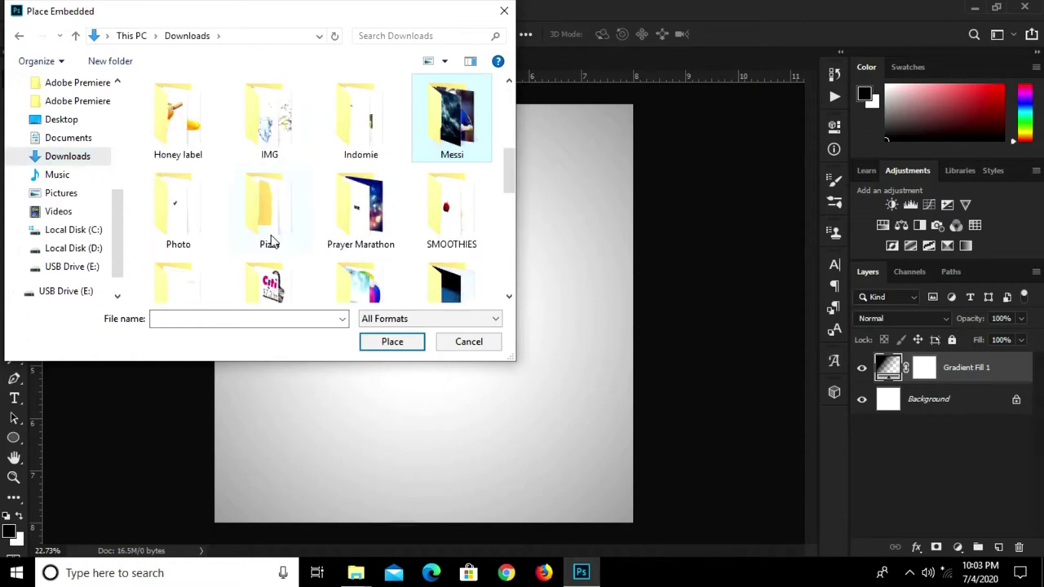
{"action": "key", "text": "Return"}
{"action": "left_click", "coordinate": [262, 121]}
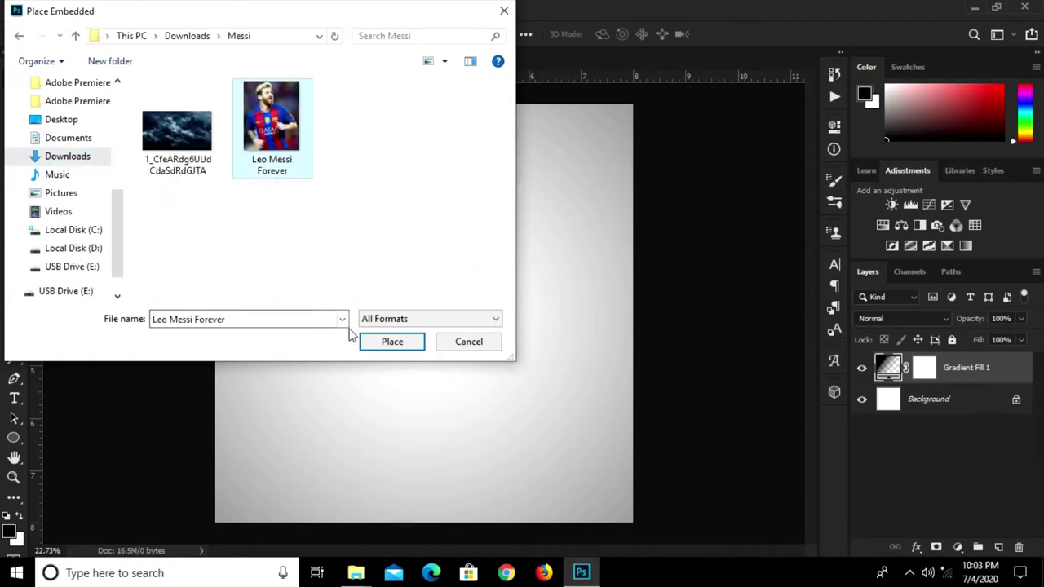
- Place and commit the Messi photo, then nudge it slightly downward
{"action": "left_click", "coordinate": [375, 344]}
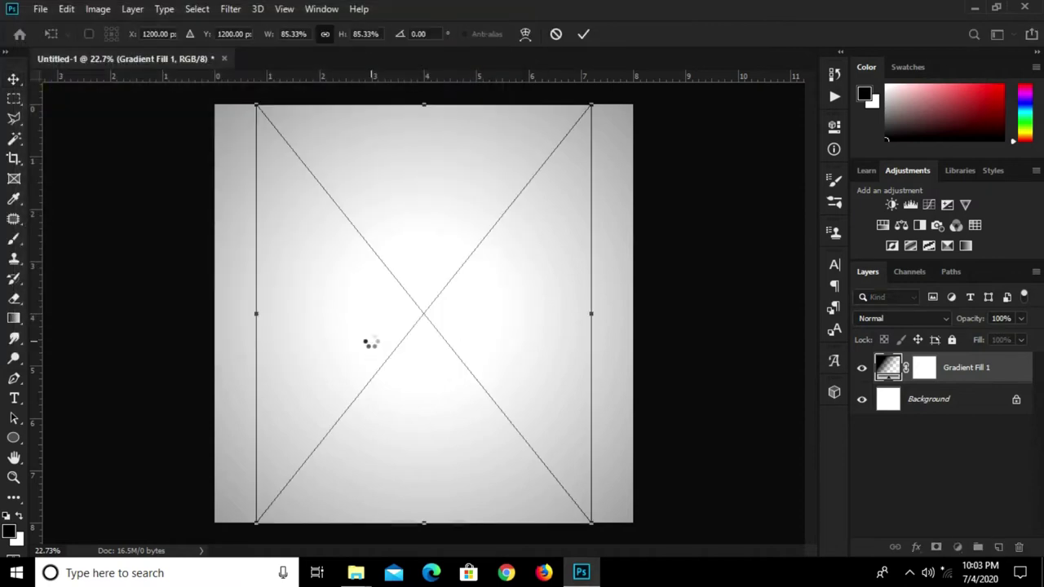
{"action": "left_click", "coordinate": [582, 39]}
{"action": "scroll", "coordinate": [521, 239], "scroll_direction": "down", "scroll_amount": 1}
{"action": "left_click_drag", "start_coordinate": [475, 282], "coordinate": [457, 298]}
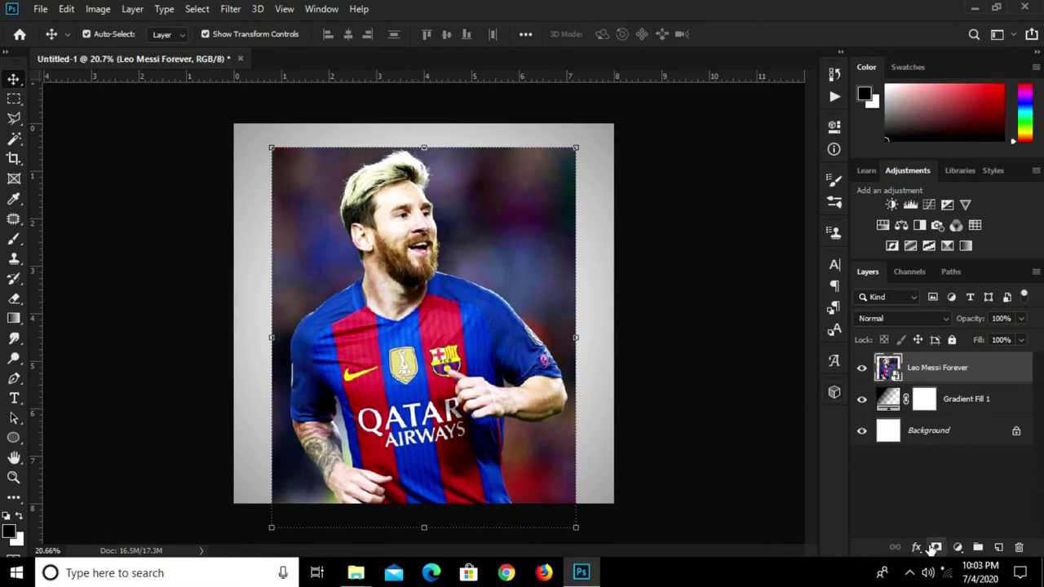
- Give the Leo Messi Forever layer an inverted black mask that hides the photo
{"action": "left_click", "coordinate": [934, 548]}
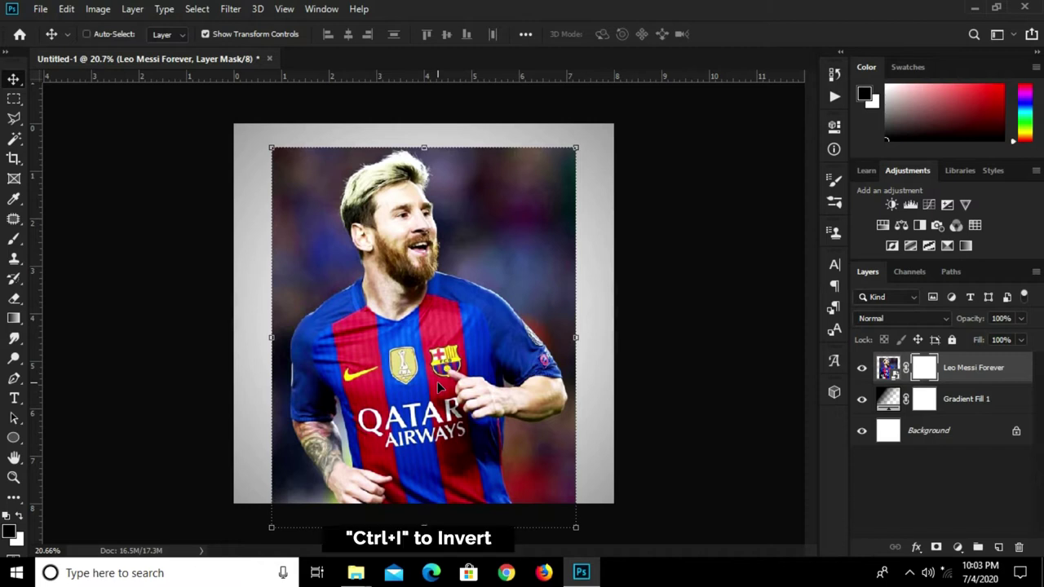
{"action": "key", "text": "ctrl+i"}
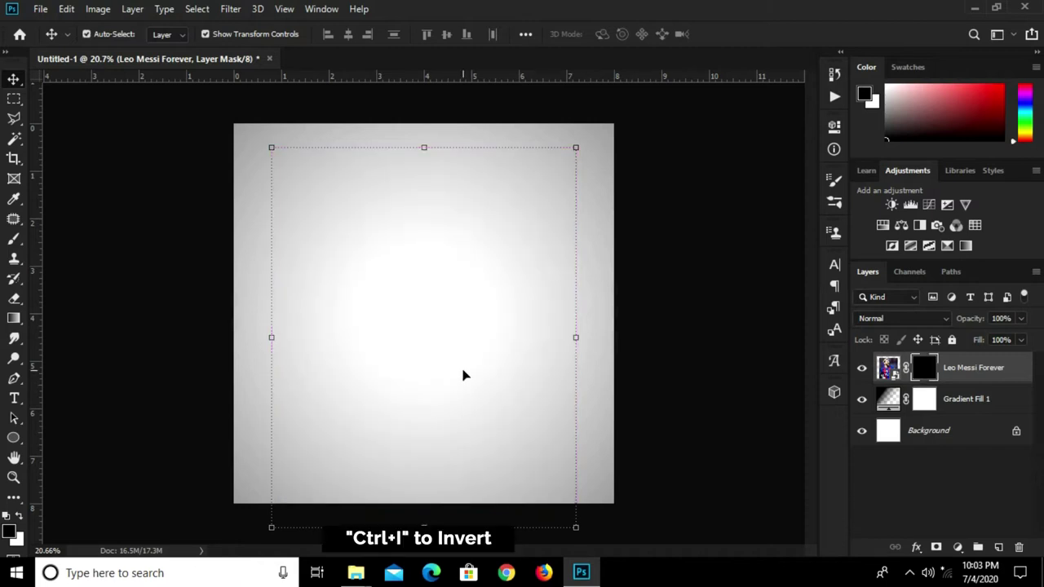
{"action": "left_click", "coordinate": [14, 239]}
{"action": "left_click", "coordinate": [47, 236]}
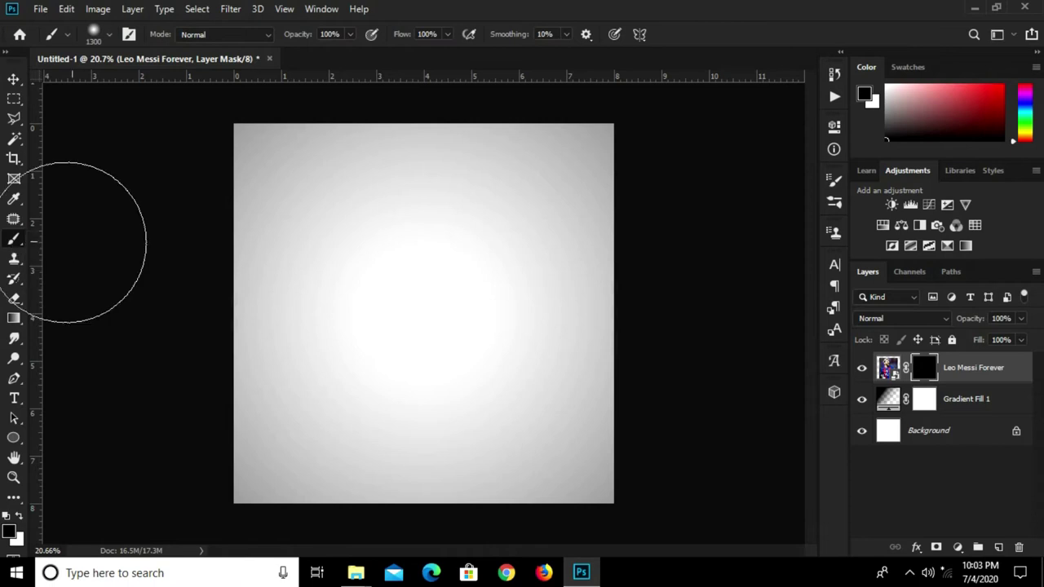
- Load the rough 702 brush preset and enlarge it to 1200 px
{"action": "left_click", "coordinate": [833, 181]}
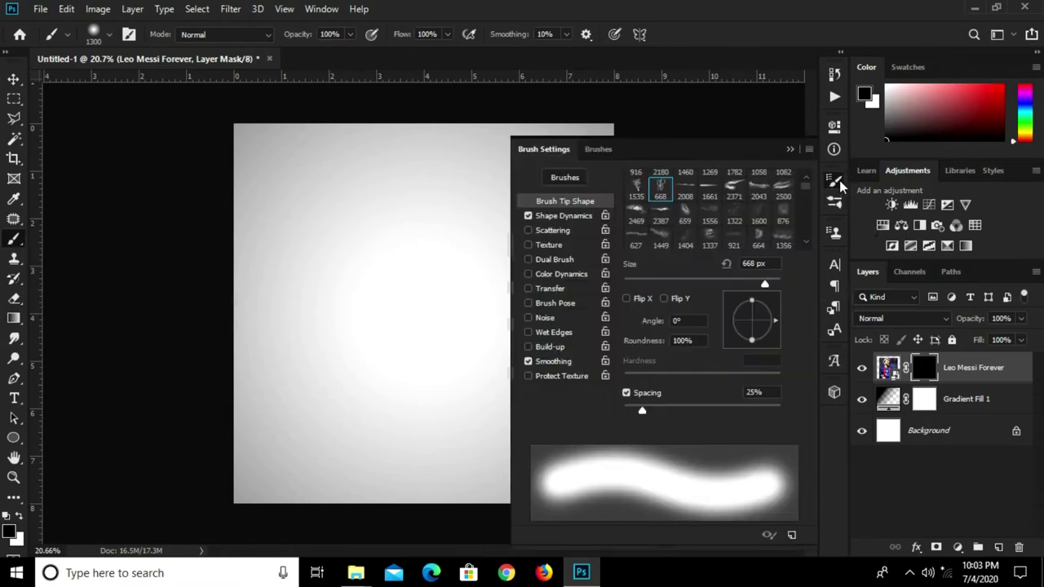
{"action": "mouse_move", "coordinate": [806, 189]}
{"action": "left_mouse_down"}
{"action": "mouse_move", "coordinate": [807, 209]}
{"action": "mouse_move", "coordinate": [804, 197]}
{"action": "left_mouse_up"}
{"action": "left_click", "coordinate": [805, 243]}
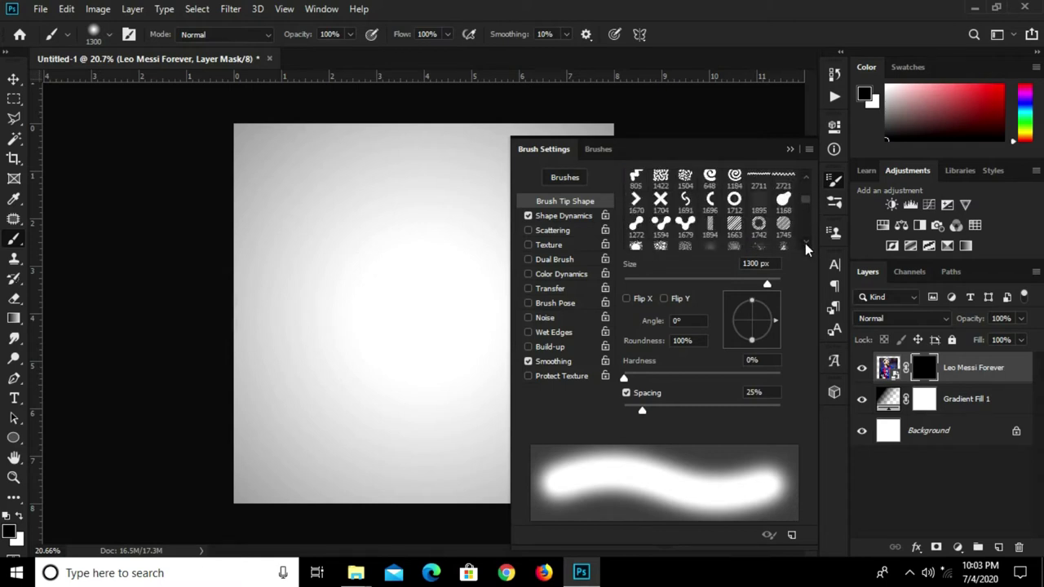
{"action": "left_click", "coordinate": [805, 243]}
{"action": "left_click", "coordinate": [805, 243]}
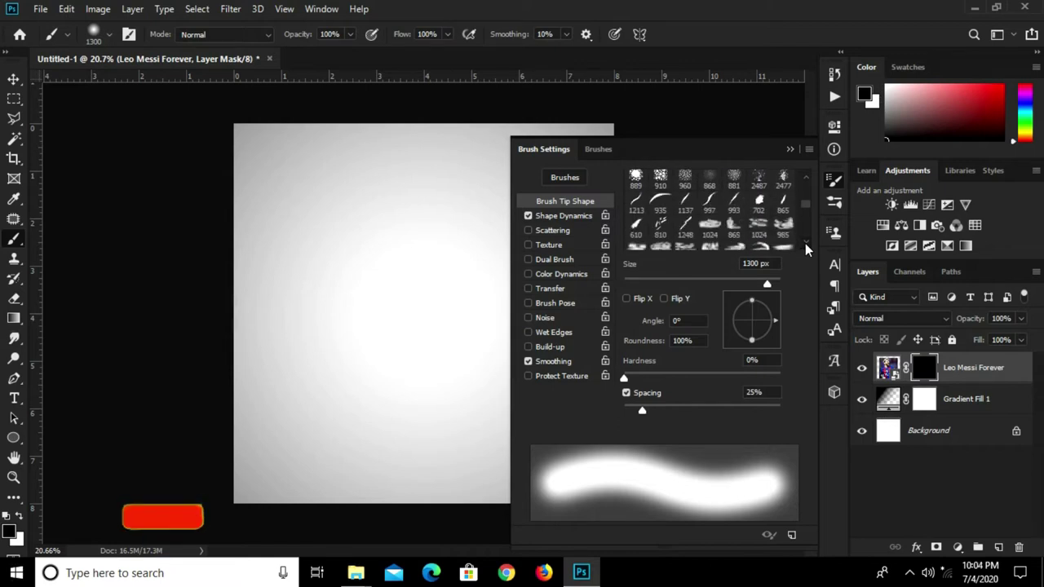
{"action": "left_click", "coordinate": [759, 189]}
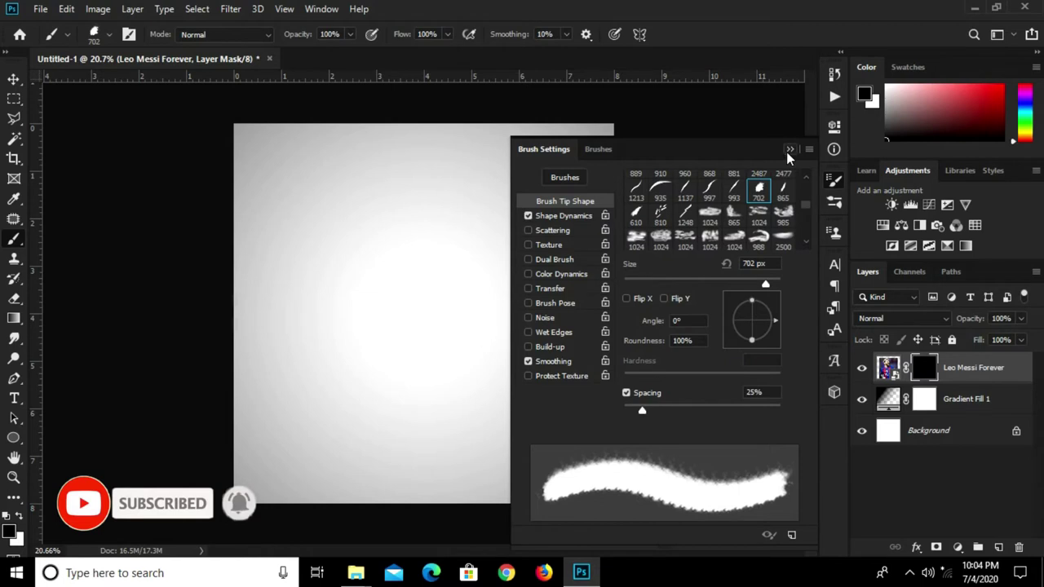
{"action": "left_click", "coordinate": [788, 151]}
{"action": "key", "text": "bracketright"}
{"action": "key", "text": "bracketright"}
{"action": "key", "text": "bracketright"}
{"action": "key", "text": "bracketright"}
{"action": "key", "text": "bracketright"}
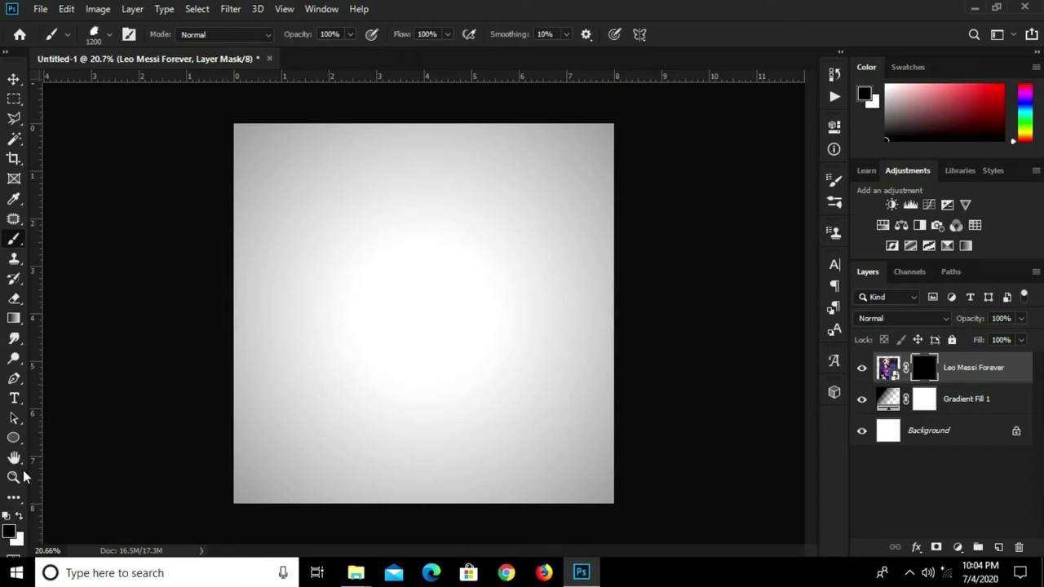
- Set the foreground to white #ffffff and paint Messi's face back with splatter edges
{"action": "left_click", "coordinate": [11, 530]}
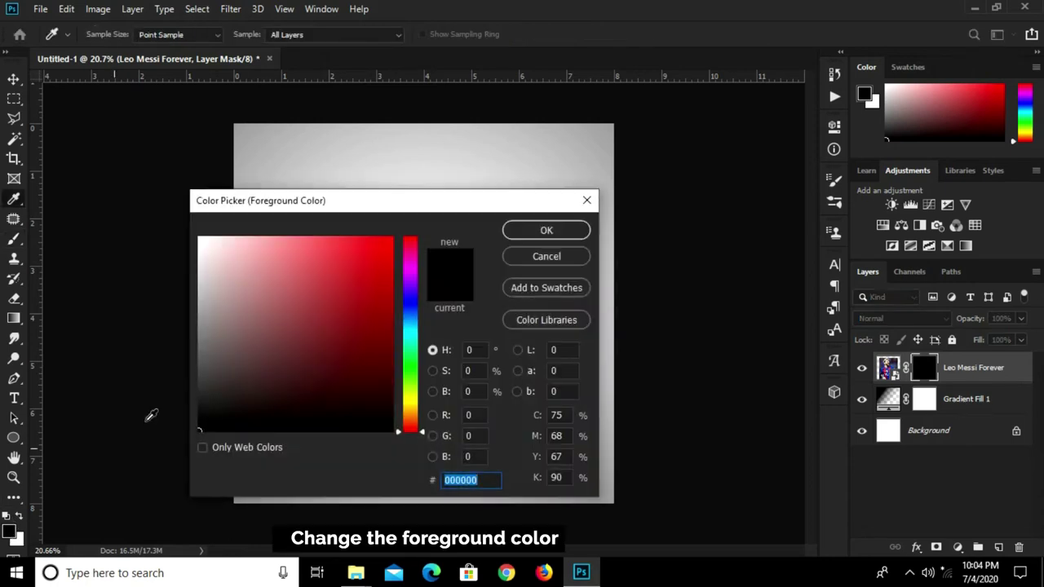
{"action": "type", "text": "ffffff"}
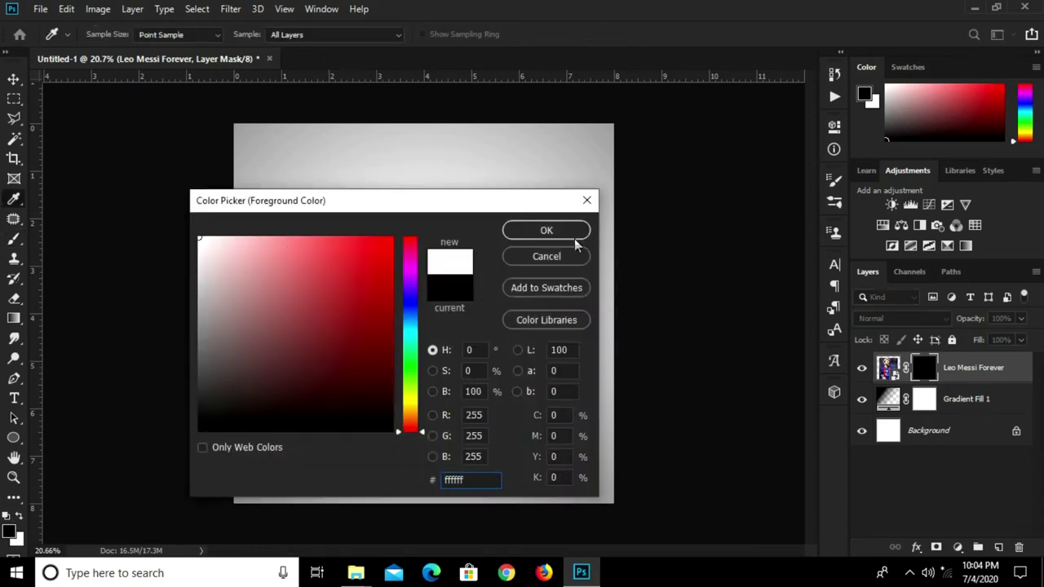
{"action": "left_click", "coordinate": [546, 231]}
{"action": "left_click", "coordinate": [414, 236]}
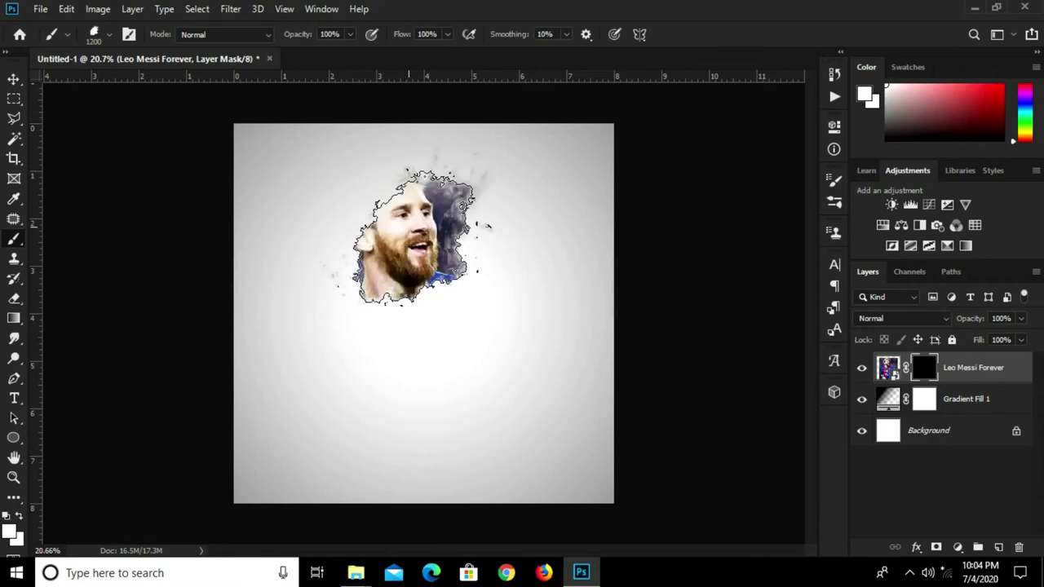
{"action": "key", "text": "ctrl+z"}
{"action": "key", "text": "ctrl+z"}
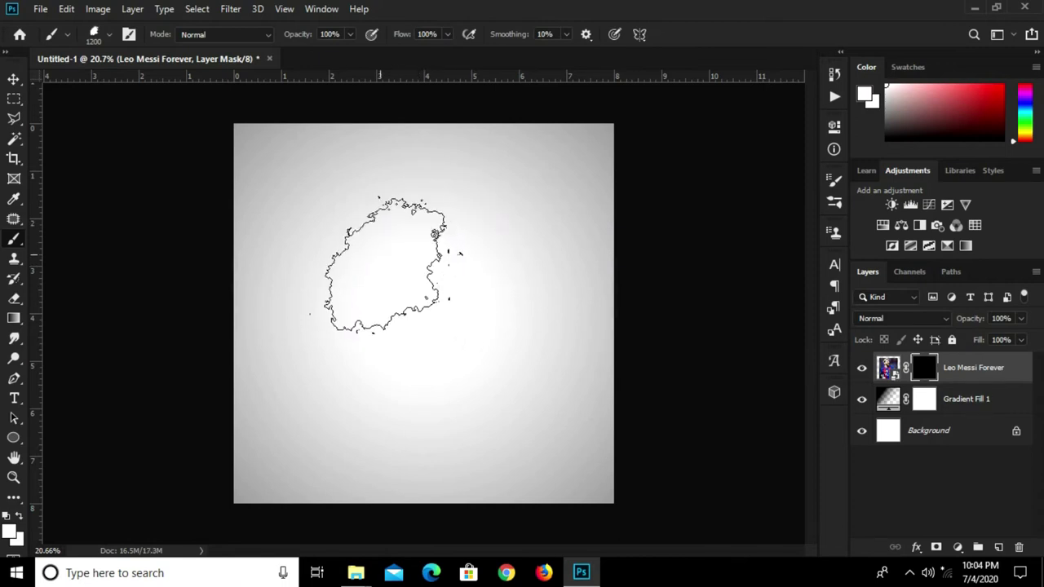
{"action": "key", "text": "bracketright"}
{"action": "key", "text": "bracketright"}
{"action": "key", "text": "bracketright"}
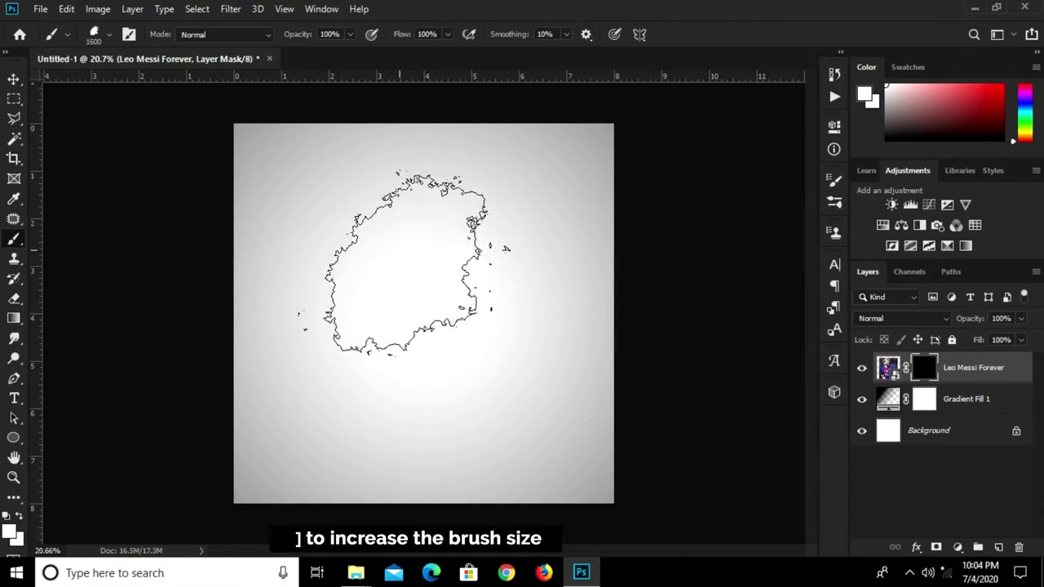
{"action": "left_click", "coordinate": [410, 259]}
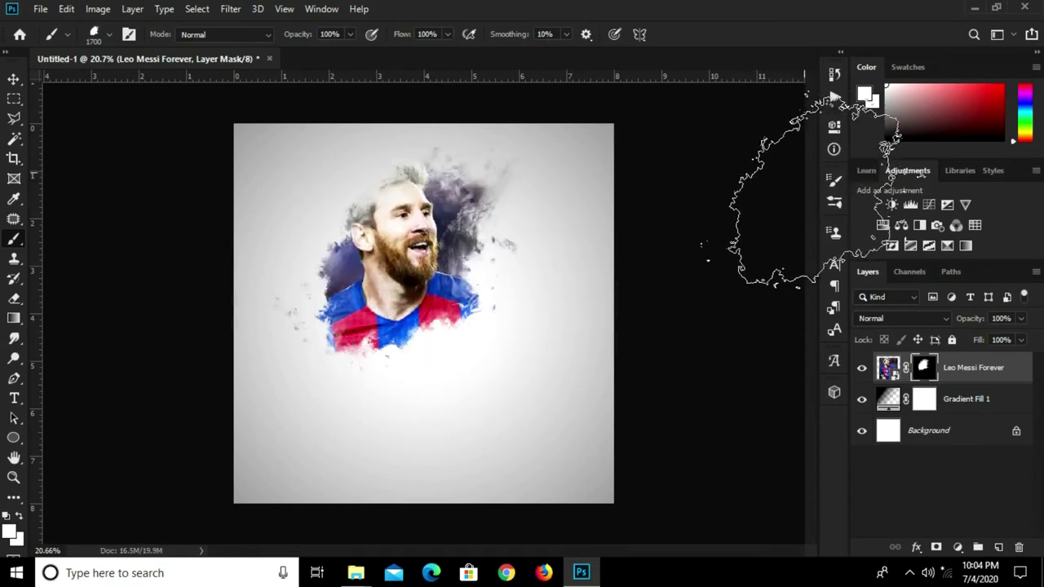
- Switch to the 610 splatter tip, enlarge it to 1100, and tilt its angle slightly
{"action": "left_click", "coordinate": [835, 186]}
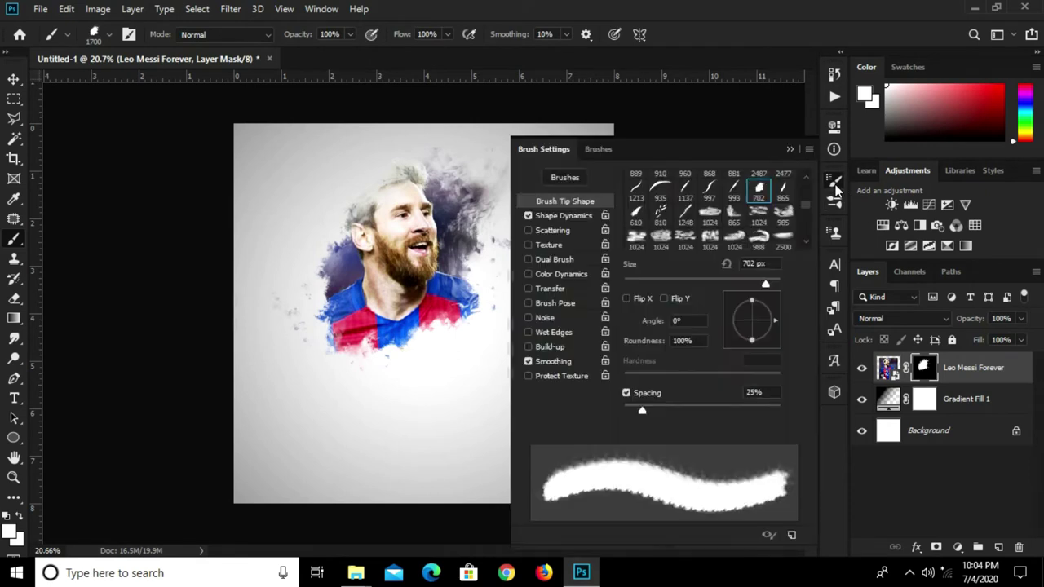
{"action": "left_click", "coordinate": [637, 215]}
{"action": "left_click", "coordinate": [787, 150]}
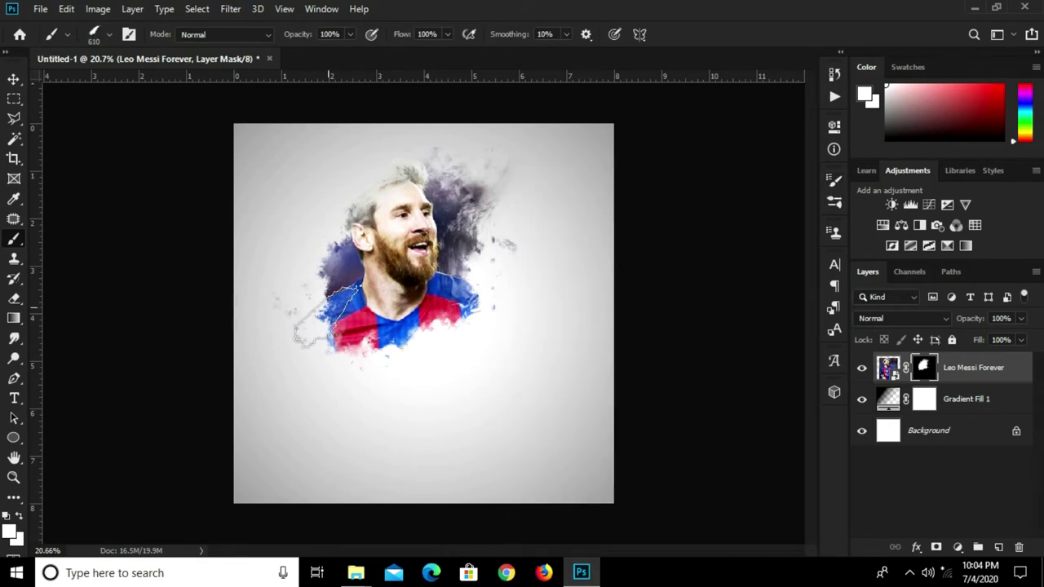
{"action": "key", "text": "bracketright"}
{"action": "key", "text": "bracketright"}
{"action": "key", "text": "bracketright"}
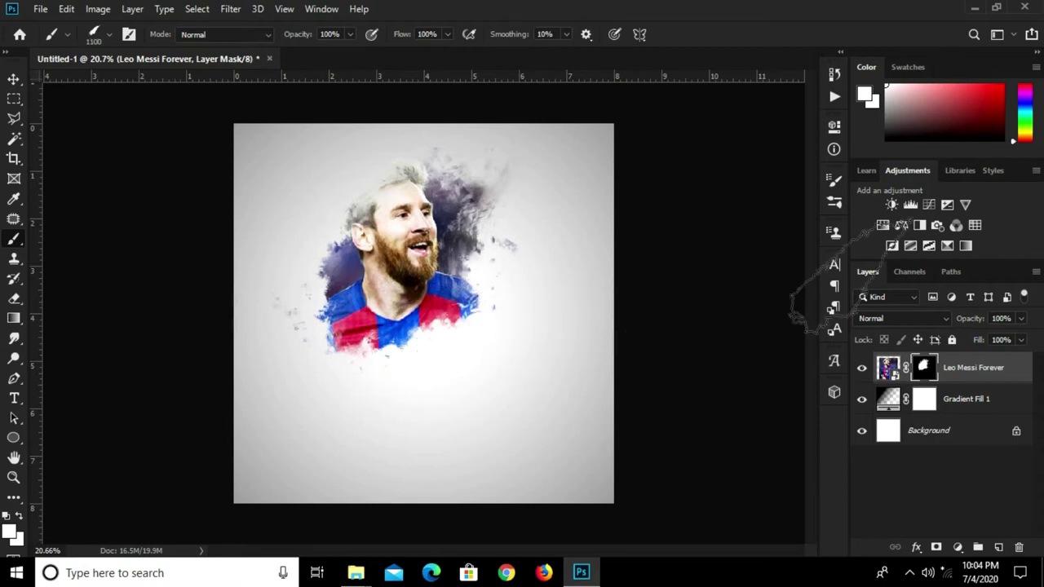
{"action": "left_click", "coordinate": [833, 180]}
{"action": "left_click_drag", "start_coordinate": [774, 324], "coordinate": [769, 327]}
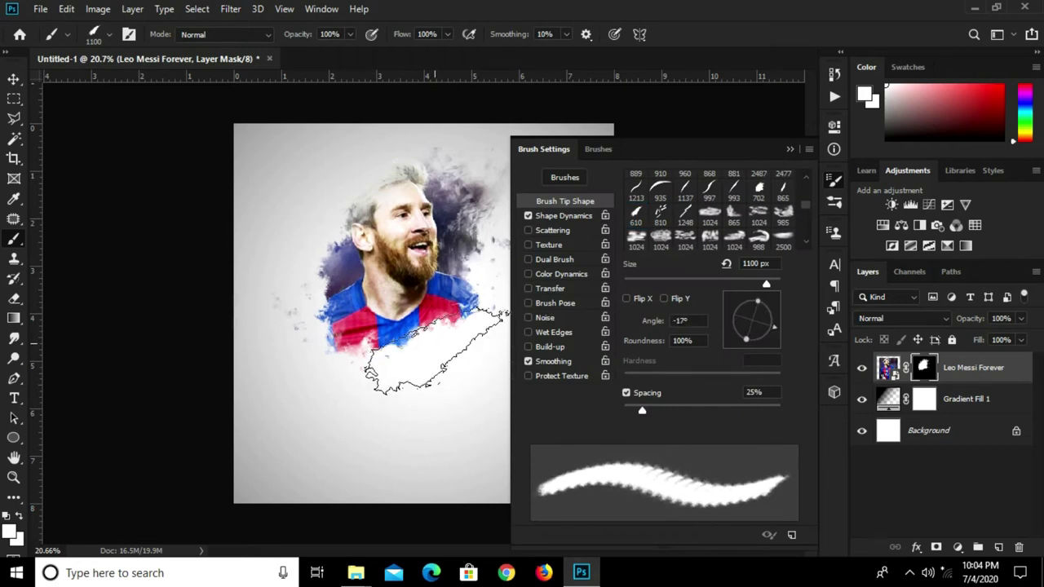
- Reveal Messi's shirt, shoulders, surrounding smoke and the Barça badge on the mask
{"action": "left_click_drag", "start_coordinate": [440, 338], "coordinate": [416, 347]}
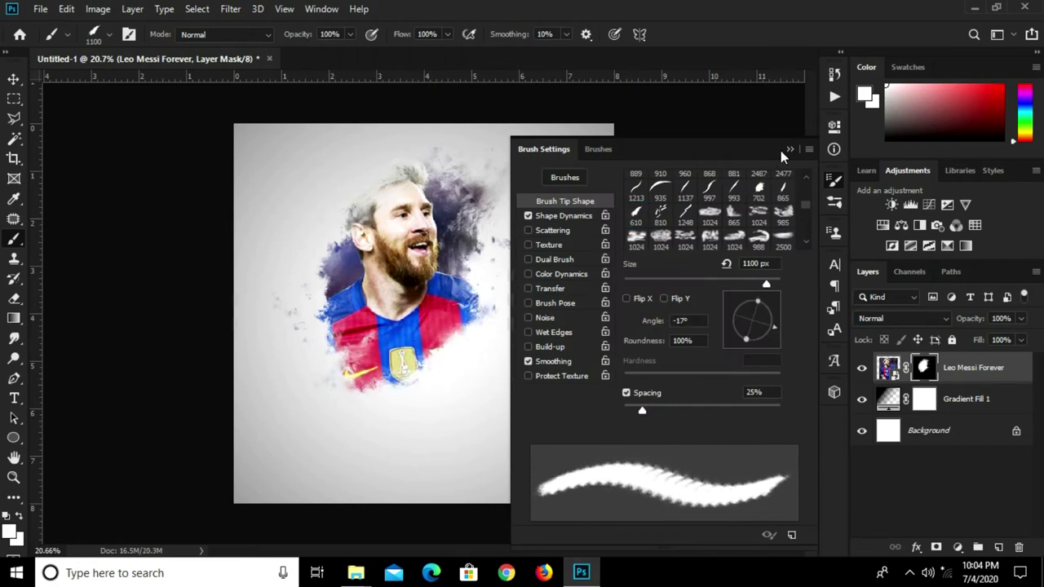
{"action": "left_click", "coordinate": [788, 150]}
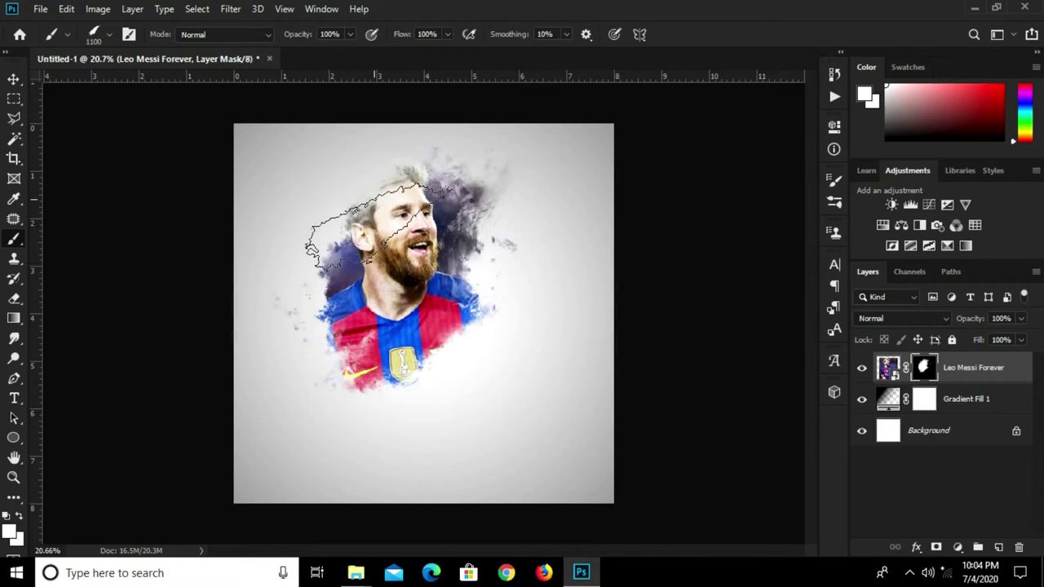
{"action": "left_click_drag", "start_coordinate": [379, 228], "coordinate": [367, 236]}
{"action": "left_click", "coordinate": [371, 349]}
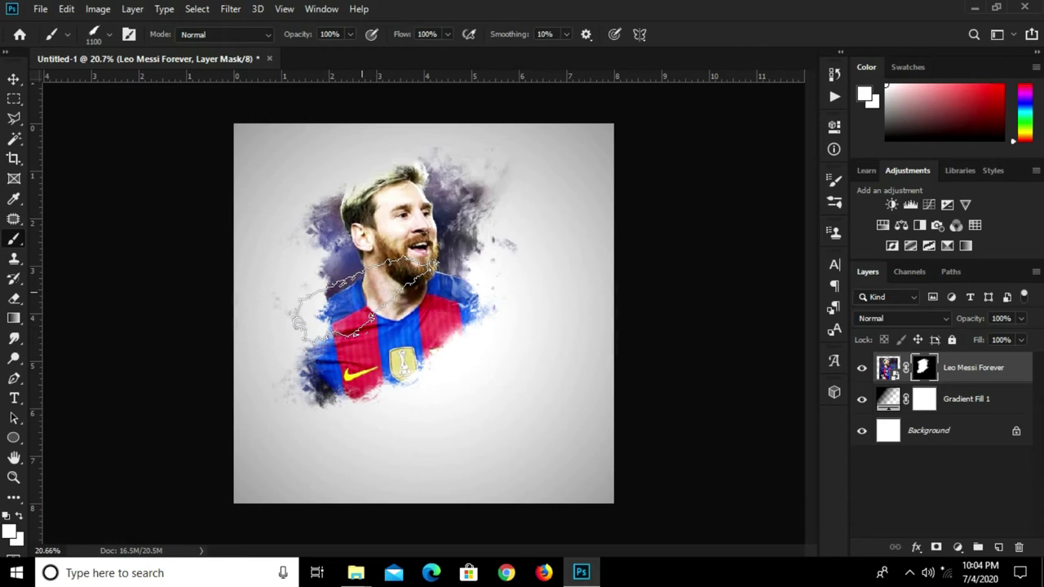
{"action": "left_click_drag", "start_coordinate": [365, 300], "coordinate": [359, 310]}
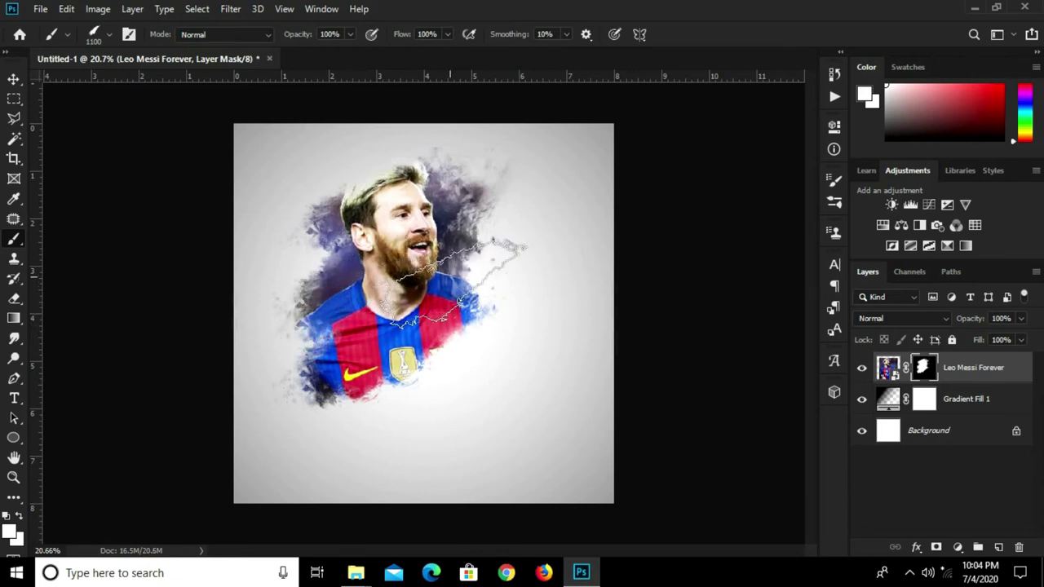
{"action": "left_click", "coordinate": [453, 281]}
{"action": "left_click", "coordinate": [453, 350]}
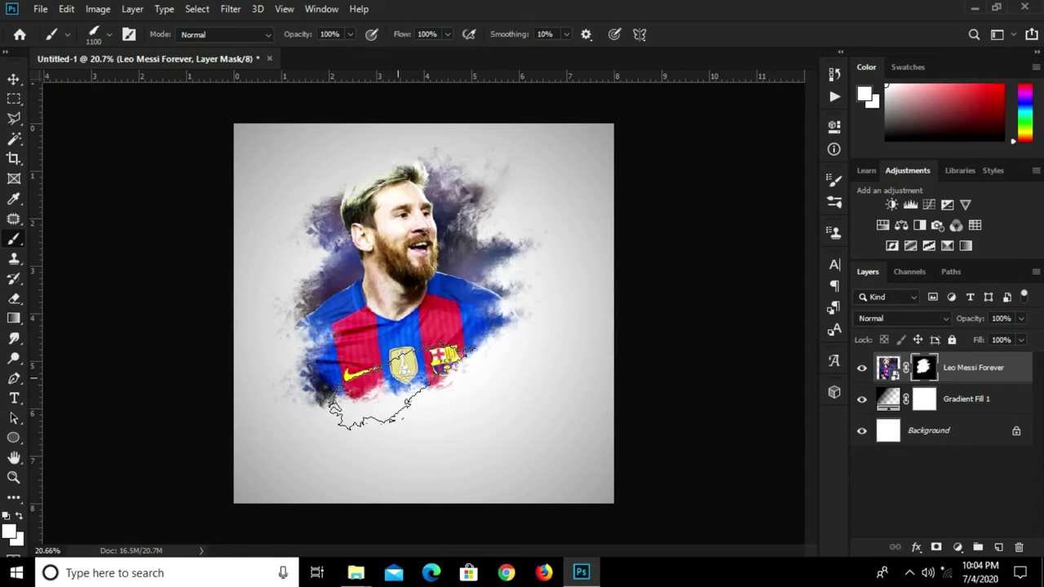
- Pick the 1248 streak tip and stamp diagonal stripes at lower left and across the shirt
{"action": "left_click", "coordinate": [835, 185]}
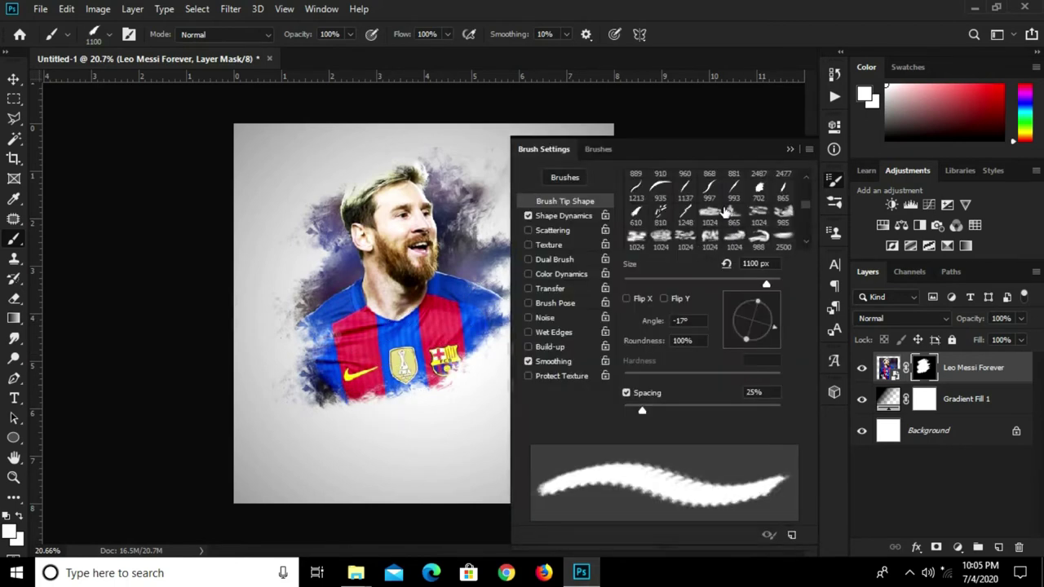
{"action": "left_click", "coordinate": [685, 214]}
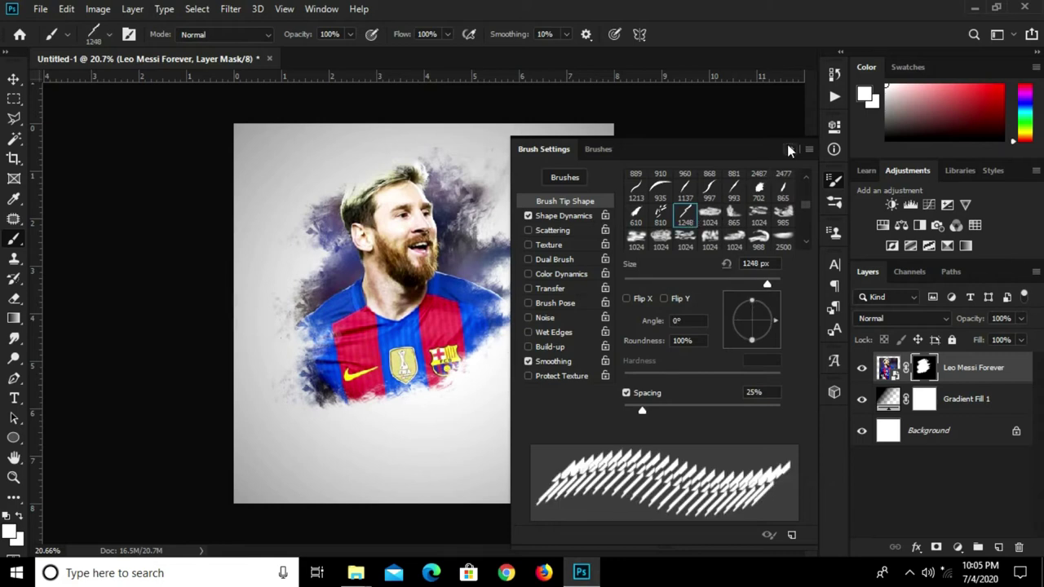
{"action": "left_click", "coordinate": [788, 151]}
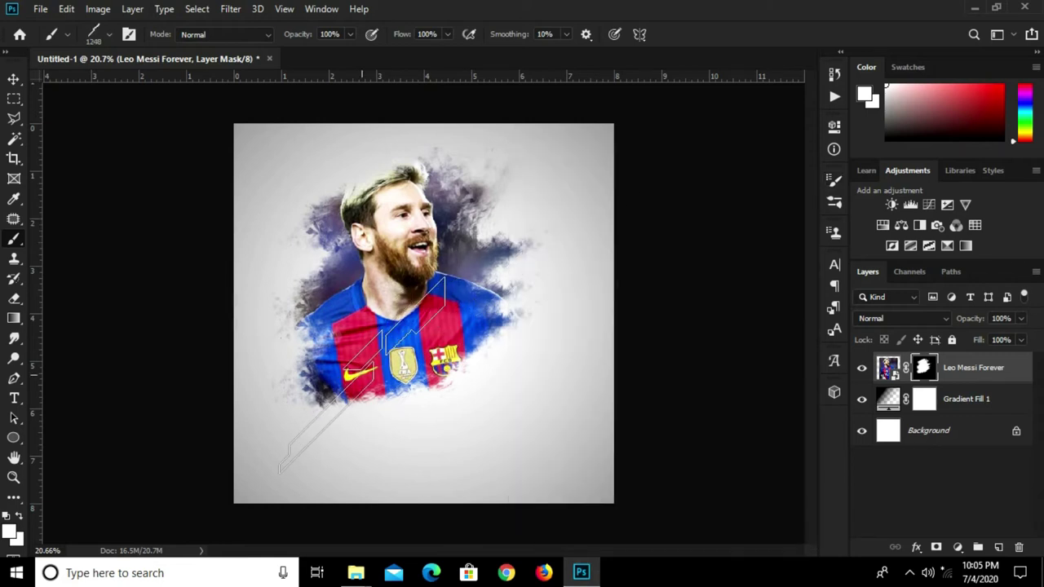
{"action": "left_click", "coordinate": [363, 367]}
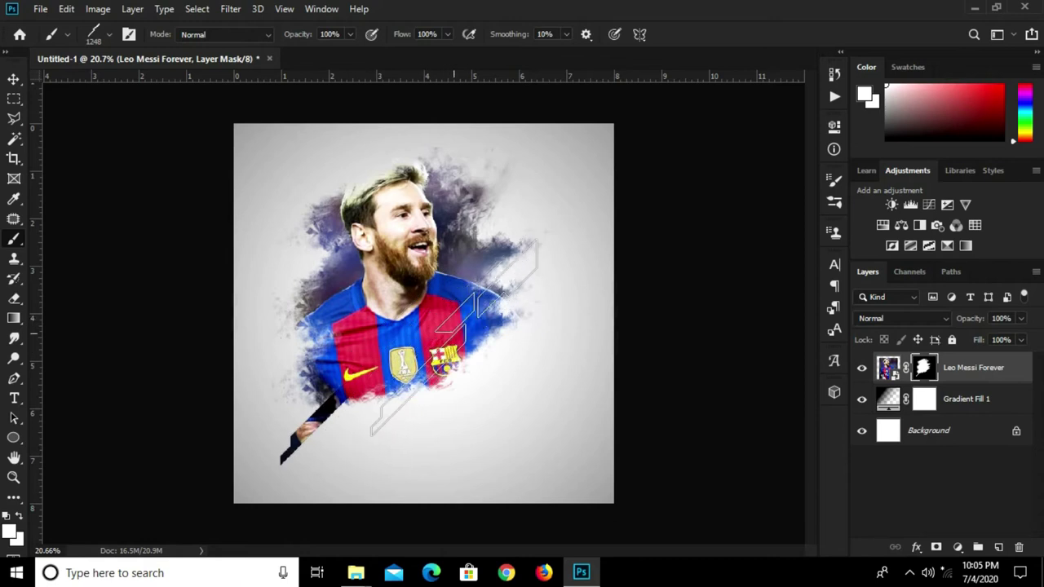
{"action": "left_click", "coordinate": [454, 342]}
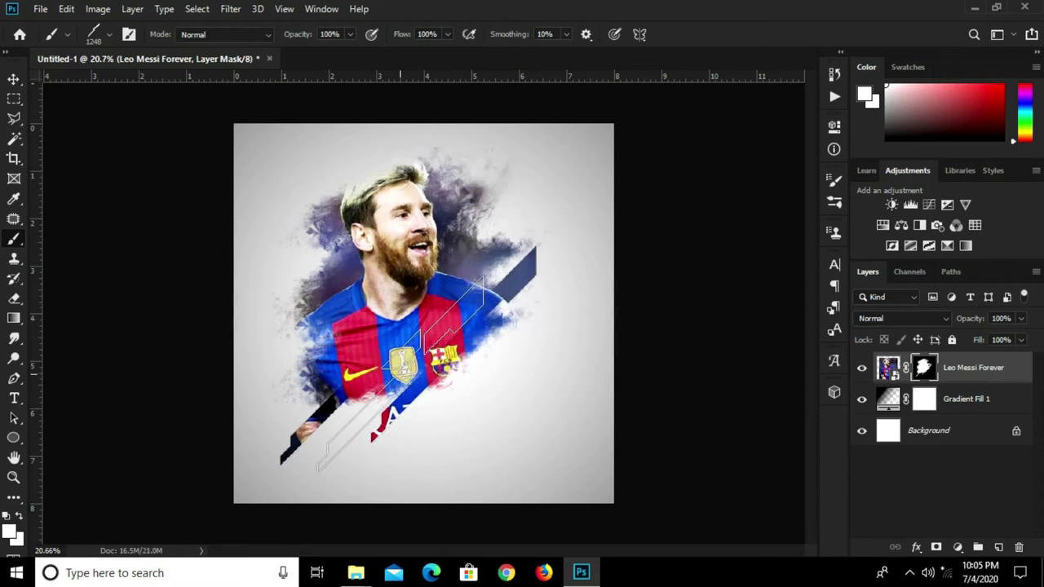
- Stamp smaller diagonal stripes at lower left and upper right, resizing the brush to about 700
{"action": "key", "text": "bracketleft"}
{"action": "key", "text": "bracketleft"}
{"action": "key", "text": "bracketleft"}
{"action": "left_click", "coordinate": [348, 430]}
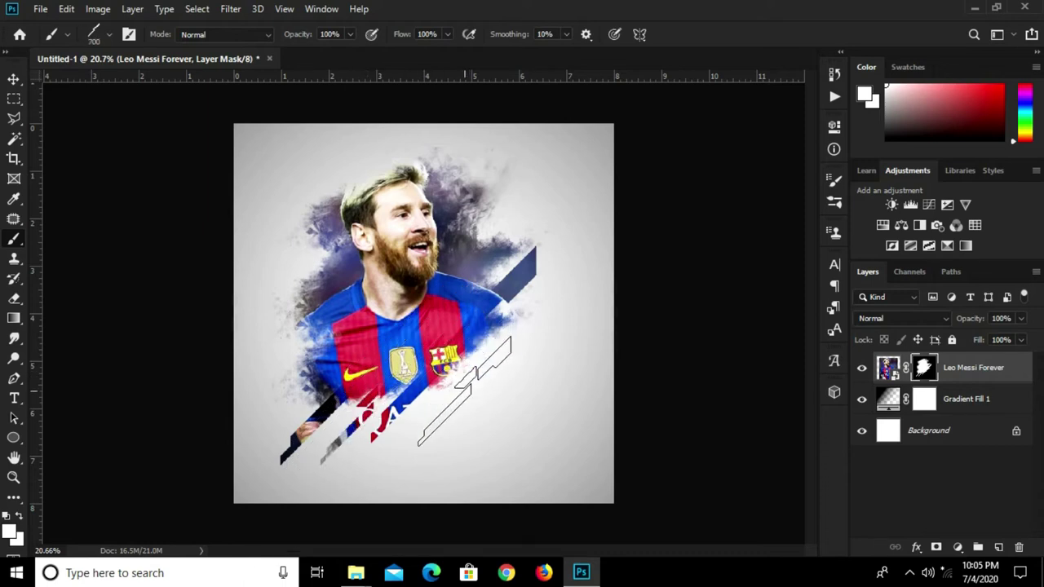
{"action": "key", "text": "bracketleft"}
{"action": "key", "text": "bracketleft"}
{"action": "key", "text": "bracketleft"}
{"action": "left_click", "coordinate": [438, 415]}
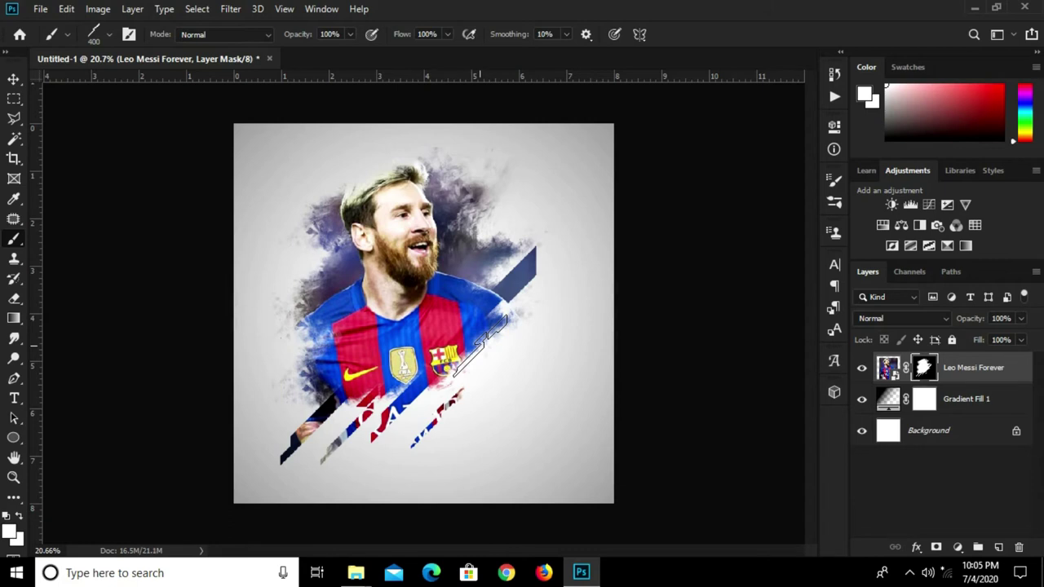
{"action": "key", "text": "bracketright"}
{"action": "left_click", "coordinate": [522, 289]}
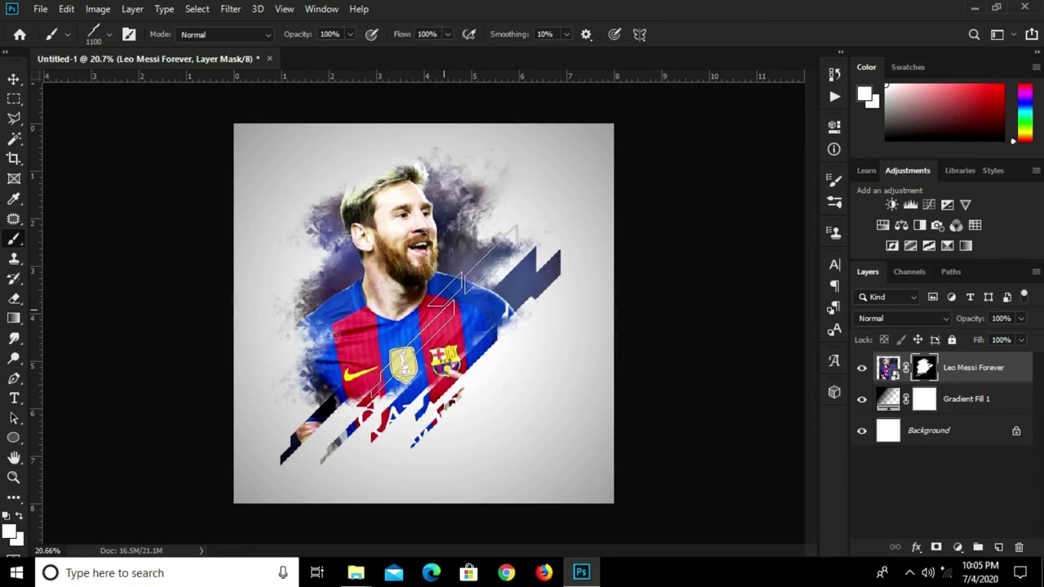
{"action": "key", "text": "bracketleft"}
{"action": "key", "text": "bracketleft"}
{"action": "key", "text": "bracketleft"}
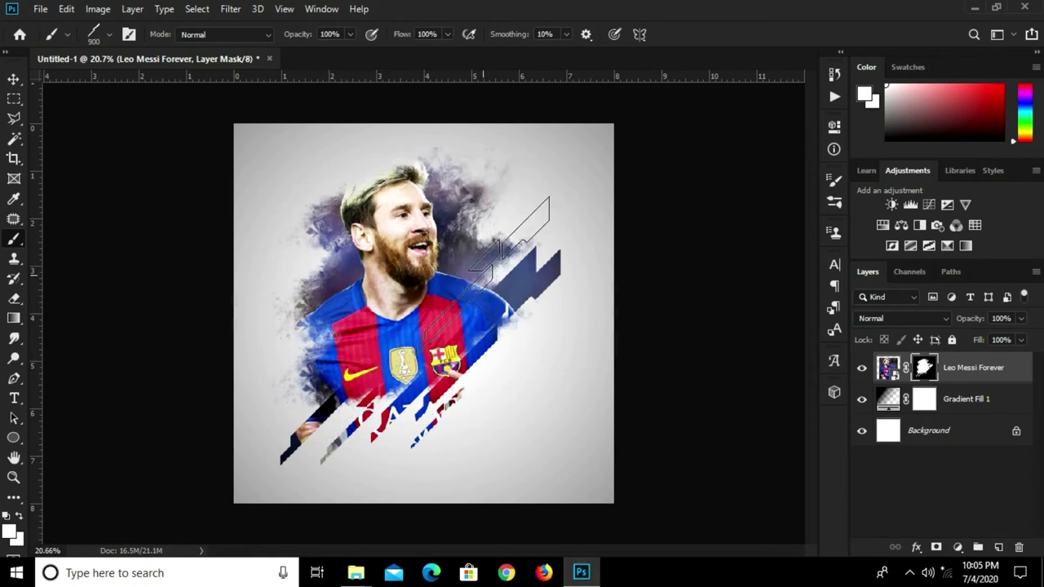
{"action": "left_click", "coordinate": [499, 253]}
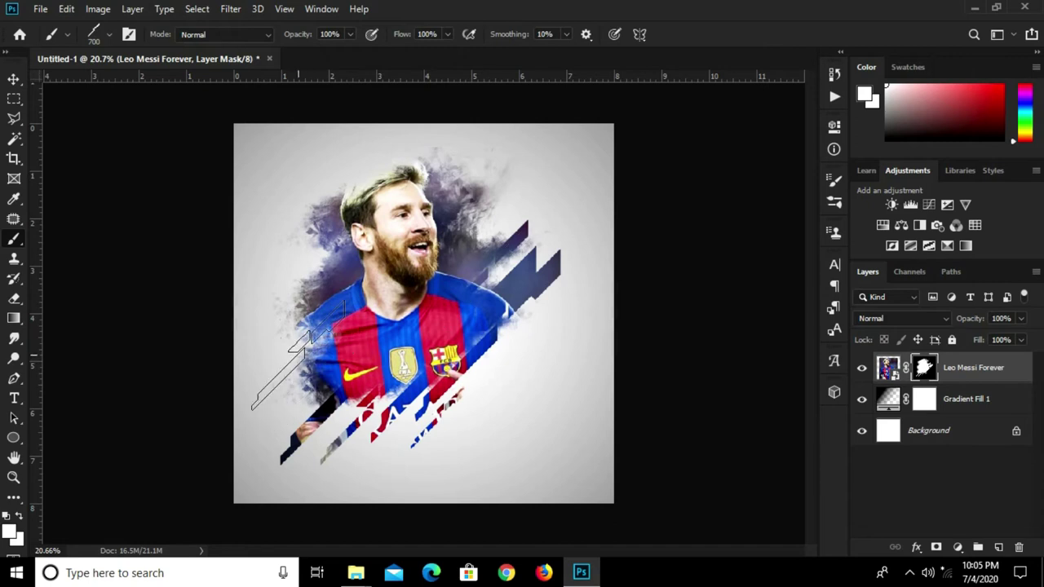
{"action": "left_click", "coordinate": [833, 180]}
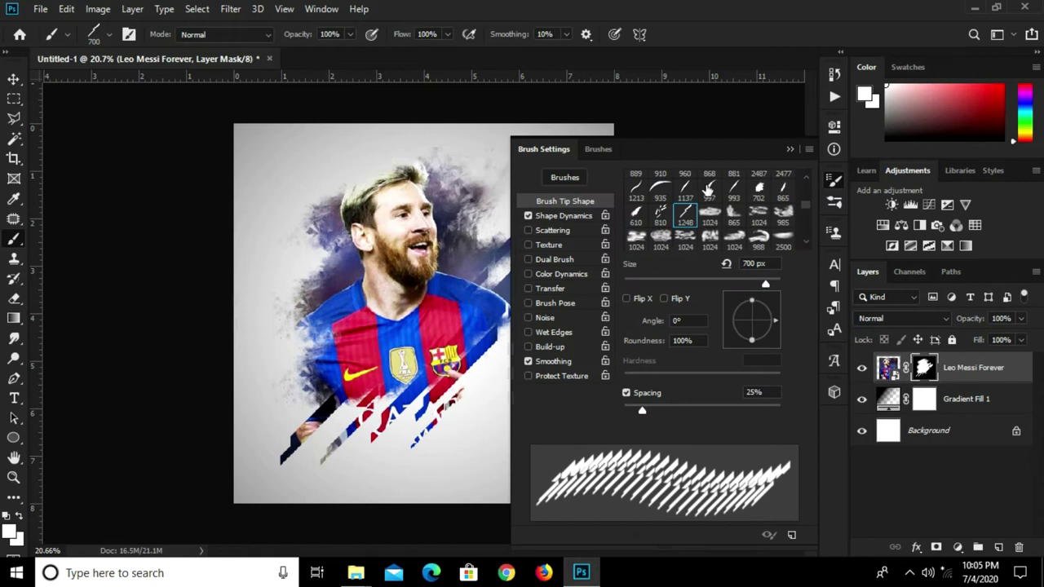
- Try several brush tips and settle on the 993 tip
{"action": "left_click", "coordinate": [708, 189]}
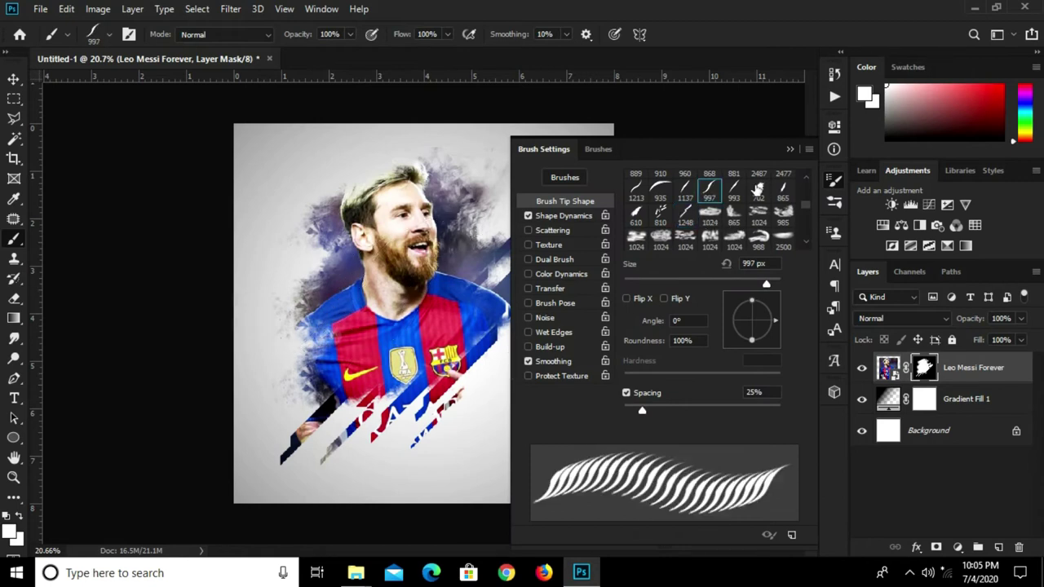
{"action": "left_click", "coordinate": [758, 190]}
{"action": "left_click", "coordinate": [636, 213]}
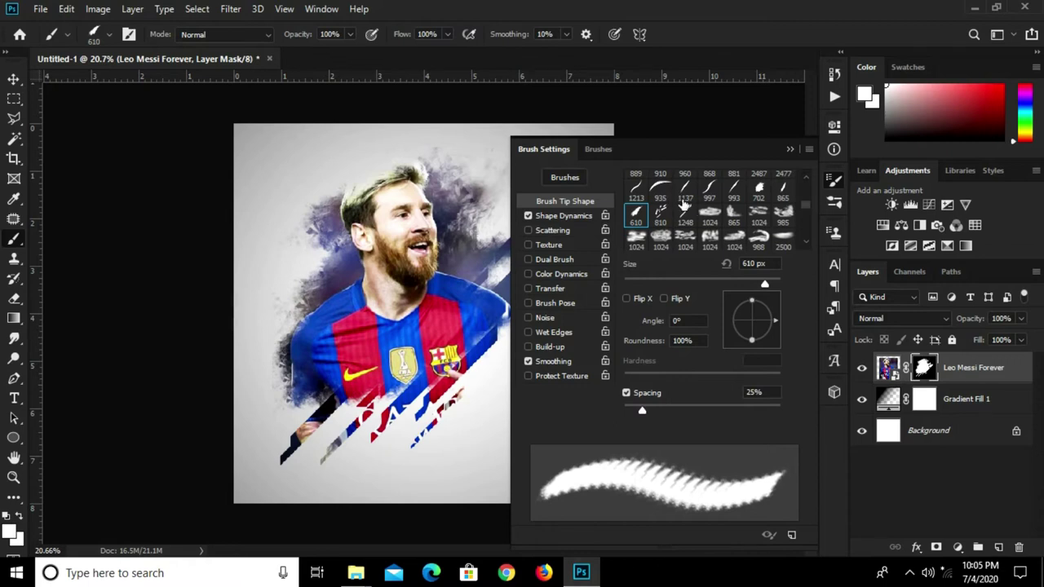
{"action": "scroll", "coordinate": [683, 205], "scroll_direction": "up", "scroll_amount": 1}
{"action": "left_click", "coordinate": [684, 202]}
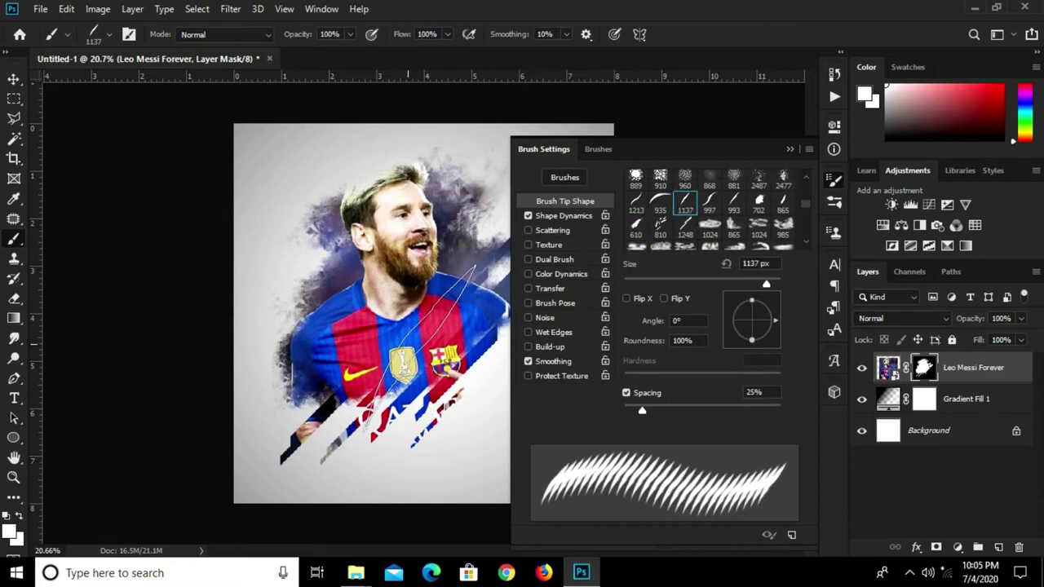
{"action": "left_click", "coordinate": [733, 205]}
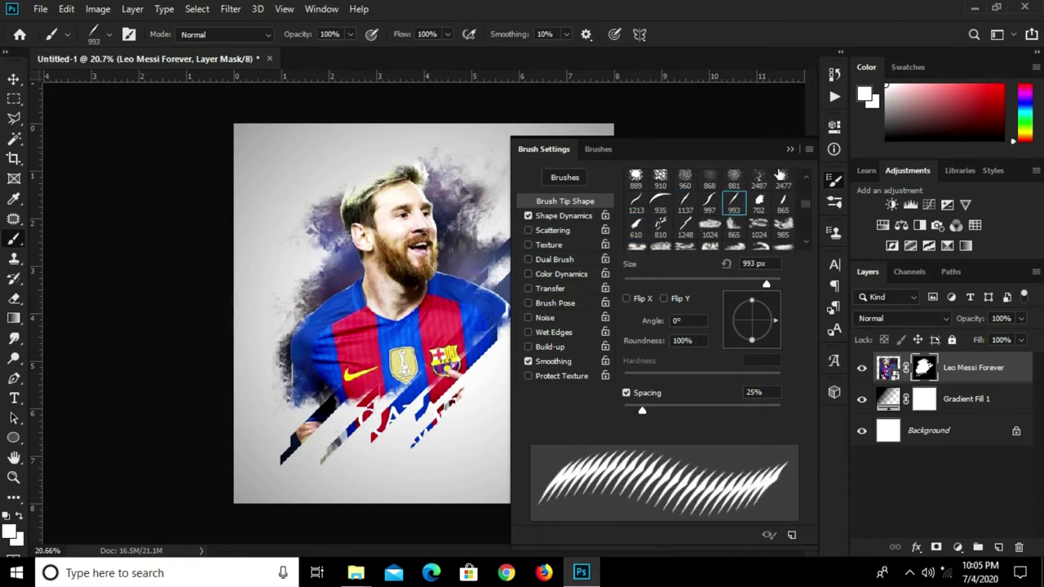
{"action": "left_click", "coordinate": [790, 153]}
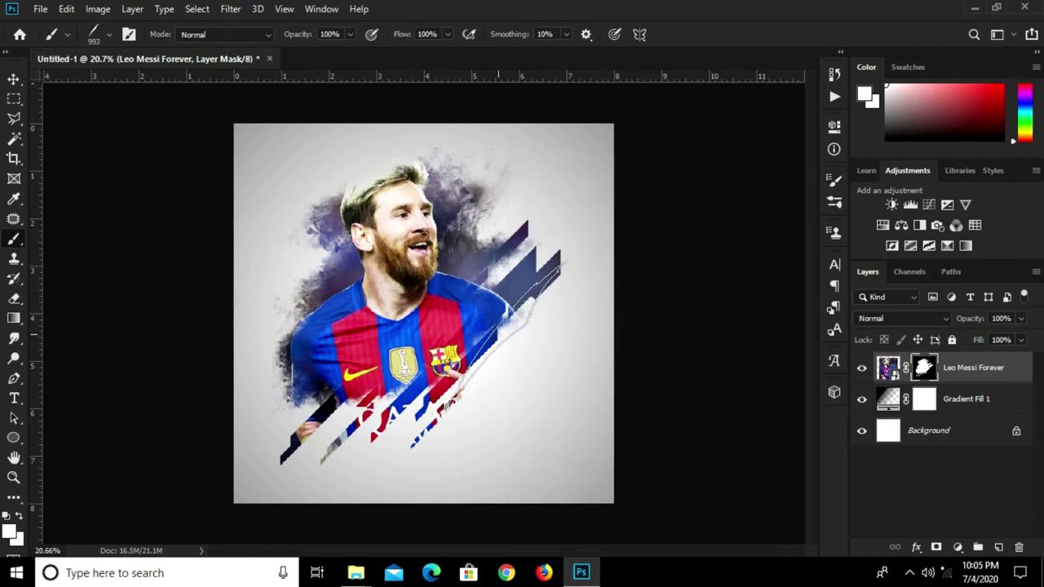
- Set the brush angle to about -1° and size to 500 px
{"action": "left_click", "coordinate": [832, 181]}
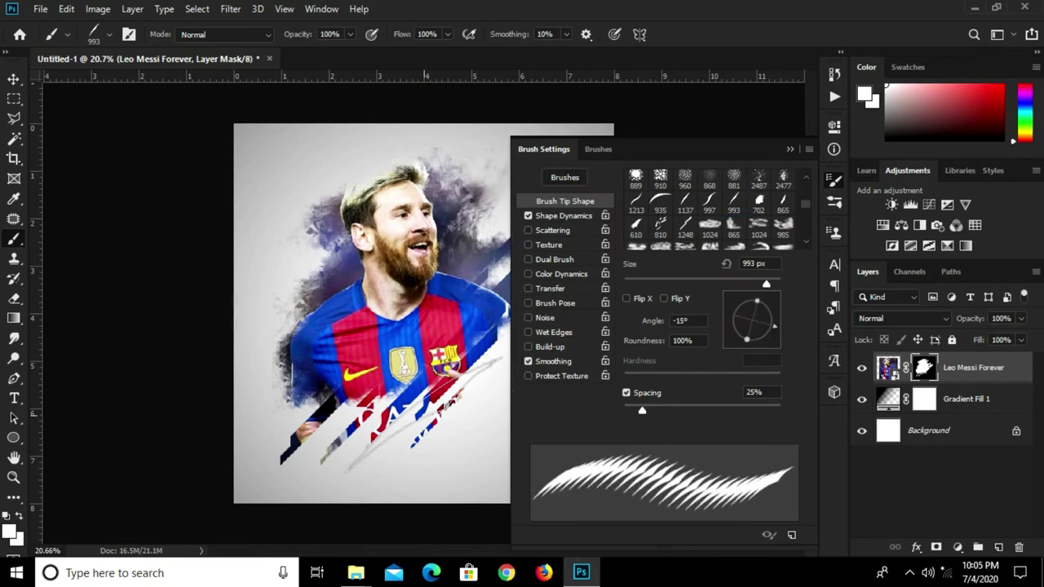
{"action": "left_click_drag", "start_coordinate": [773, 334], "coordinate": [777, 321]}
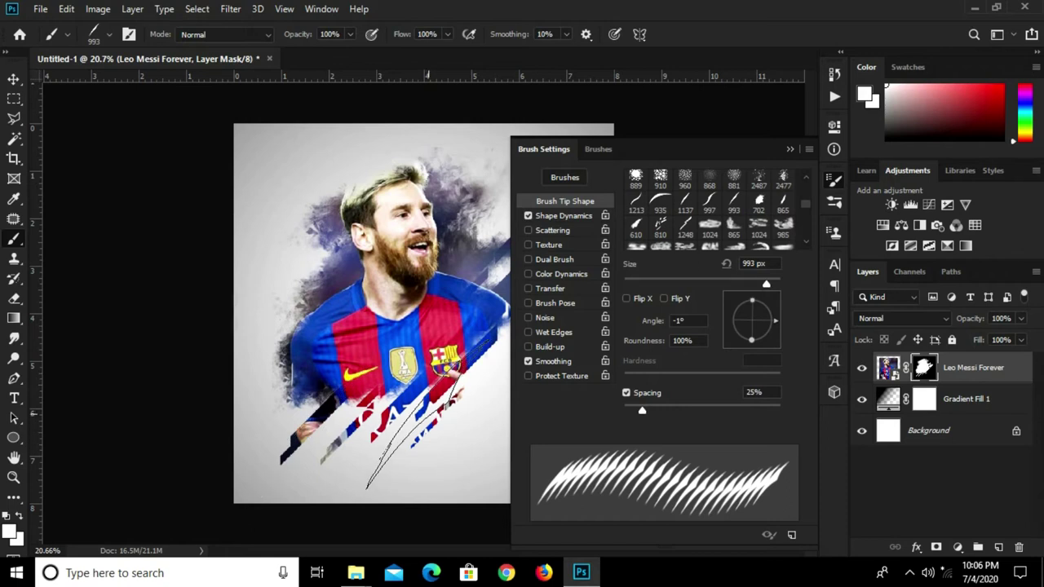
{"action": "key", "text": "bracketleft"}
{"action": "key", "text": "bracketleft"}
{"action": "key", "text": "bracketleft"}
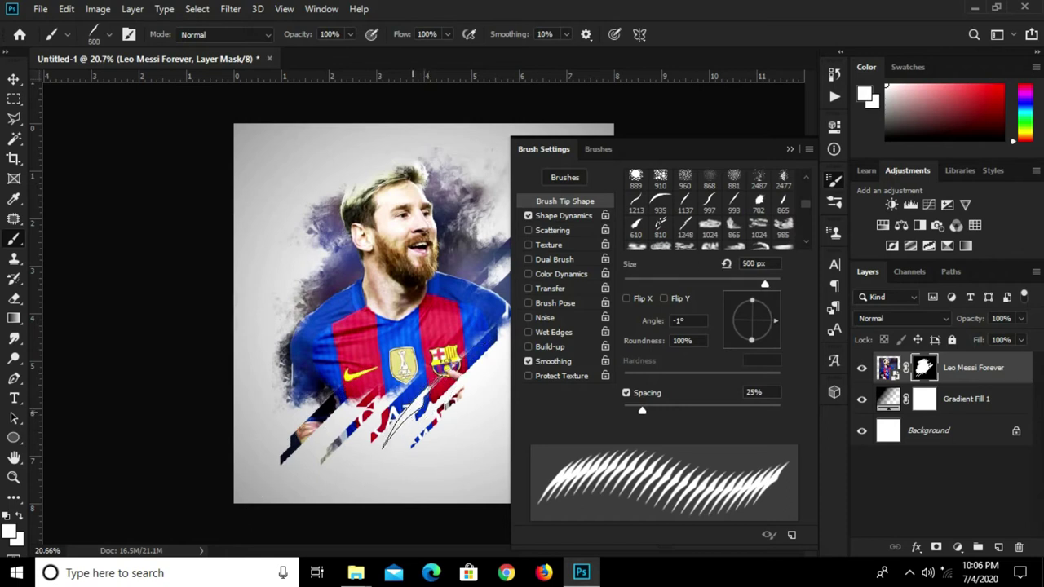
{"action": "left_click", "coordinate": [790, 150]}
- Nudge the Messi layer slightly right and down with the Move tool, then deselect it
{"action": "key", "text": "v"}
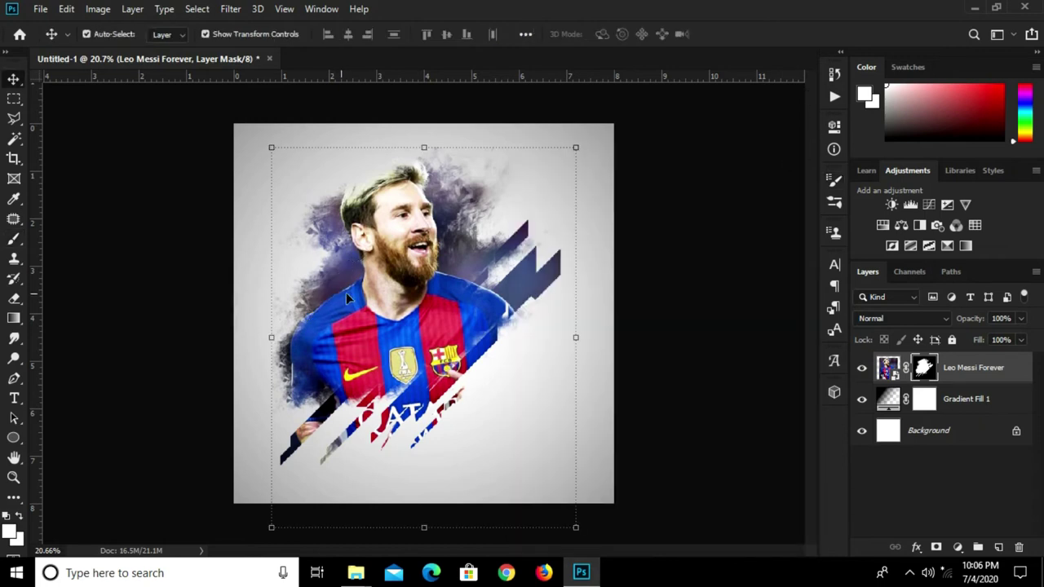
{"action": "left_click_drag", "start_coordinate": [384, 297], "coordinate": [392, 310]}
{"action": "left_click", "coordinate": [704, 305]}
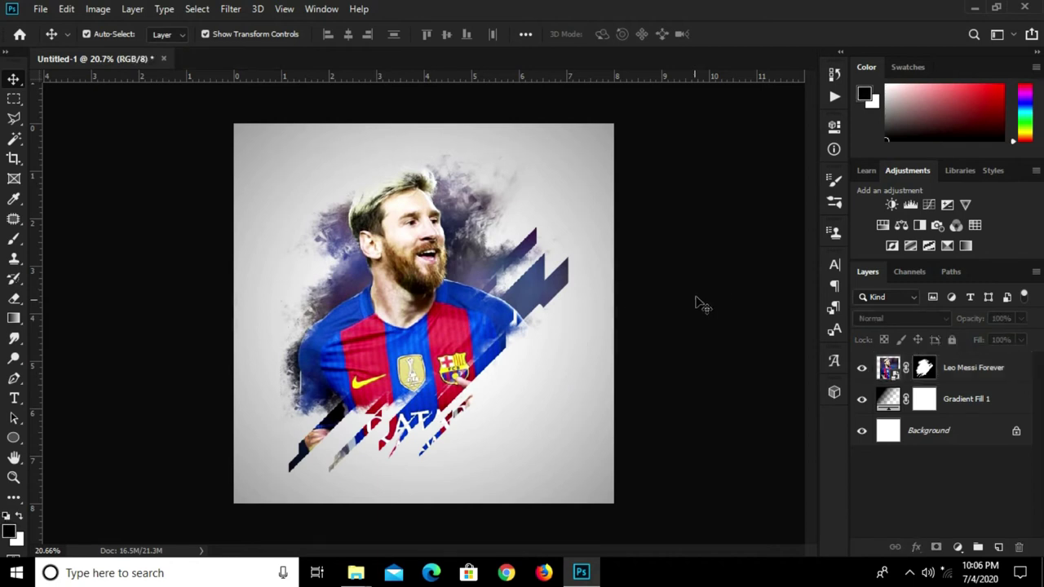
- Place the cloud image as an embedded layer and rotate it upright
{"action": "left_click", "coordinate": [42, 8]}
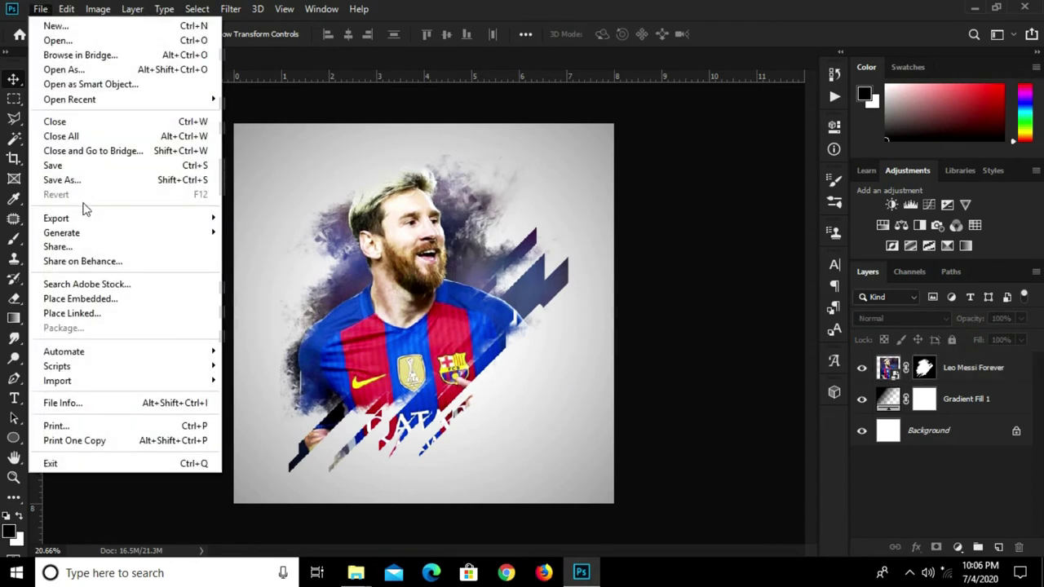
{"action": "left_click", "coordinate": [98, 299]}
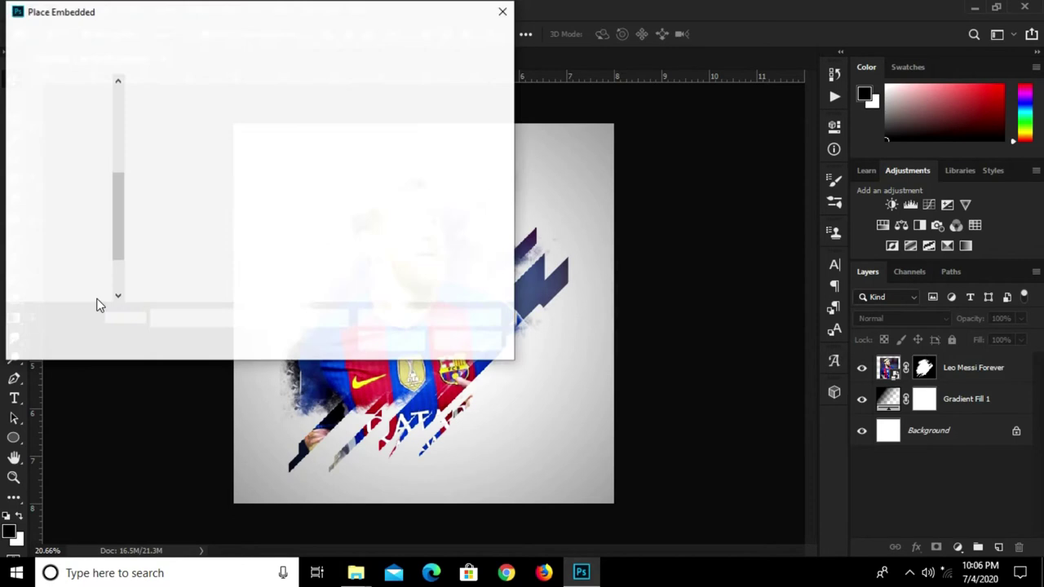
{"action": "left_click", "coordinate": [171, 167]}
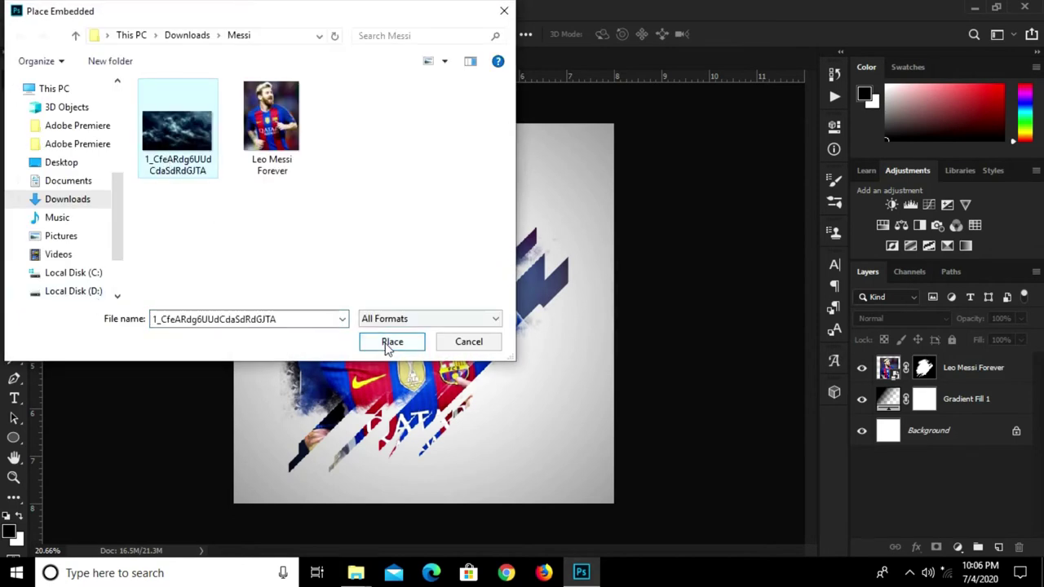
{"action": "left_click", "coordinate": [390, 342]}
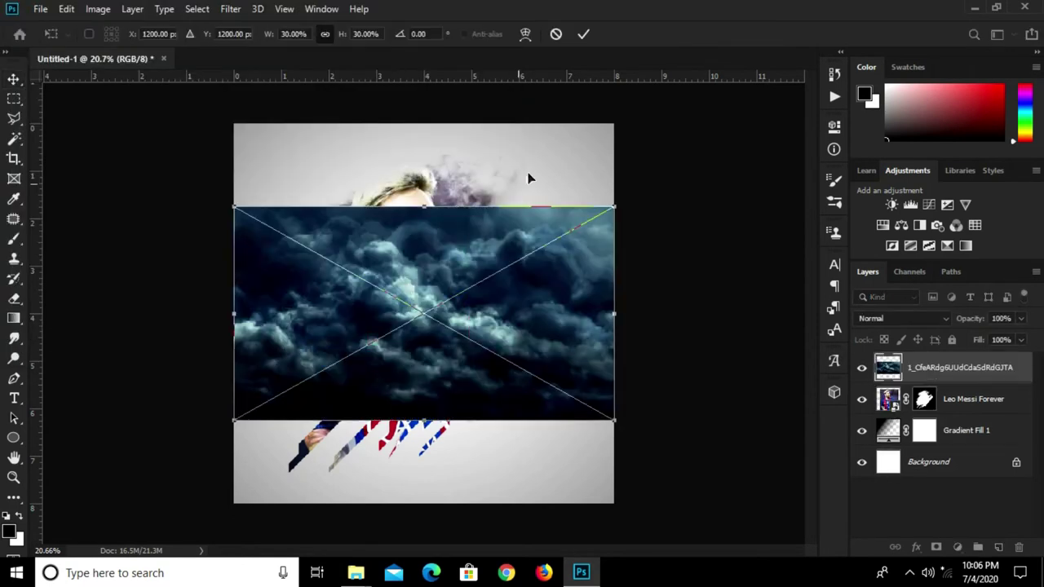
{"action": "mouse_move", "coordinate": [617, 187]}
{"action": "left_mouse_down"}
{"action": "mouse_move", "coordinate": [493, 134]}
{"action": "mouse_move", "coordinate": [356, 177]}
{"action": "mouse_move", "coordinate": [357, 187]}
{"action": "left_mouse_up"}
- Stretch the clouds to cover the canvas, commit, and move the layer below the Messi photo
{"action": "scroll", "coordinate": [357, 187], "scroll_direction": "down", "scroll_amount": 2}
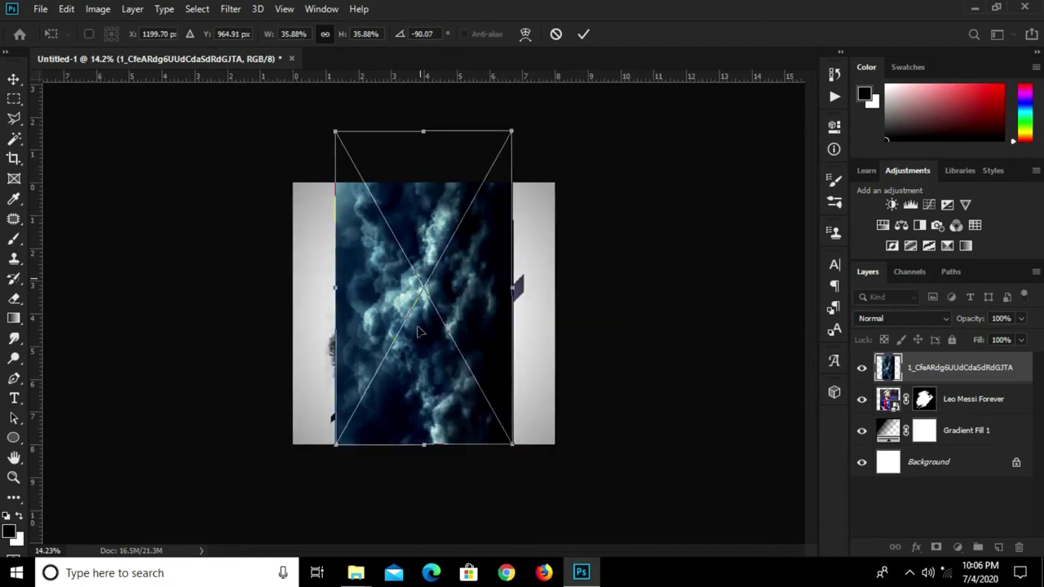
{"action": "left_click_drag", "start_coordinate": [416, 441], "coordinate": [423, 530]}
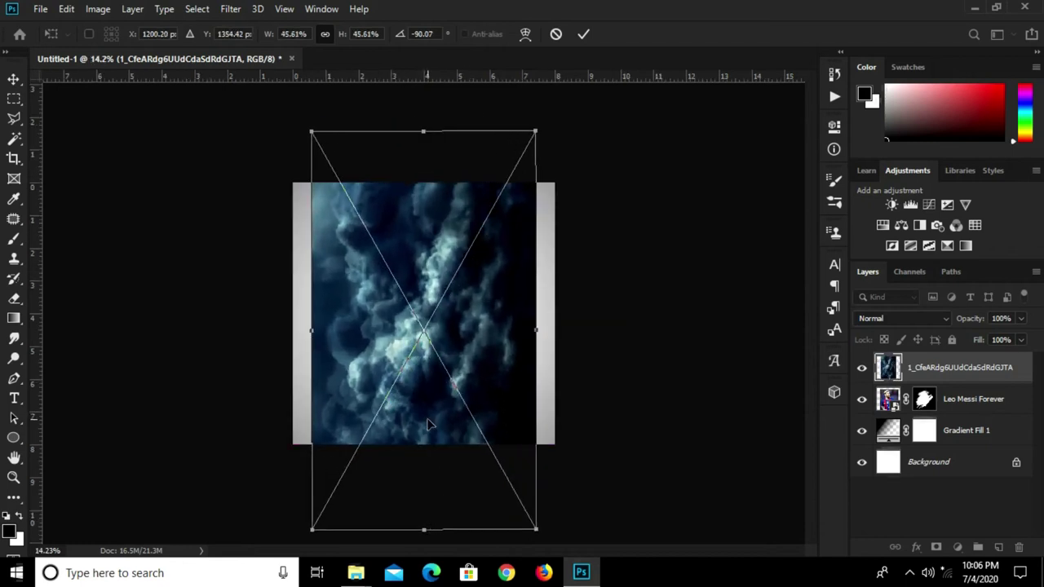
{"action": "left_click_drag", "start_coordinate": [317, 329], "coordinate": [279, 330]}
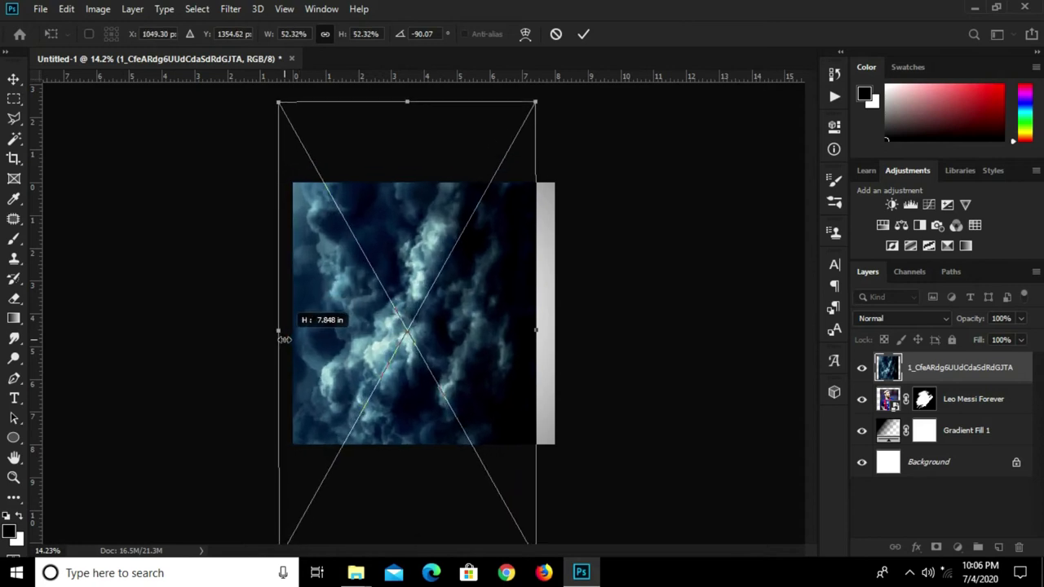
{"action": "left_click_drag", "start_coordinate": [542, 329], "coordinate": [585, 330]}
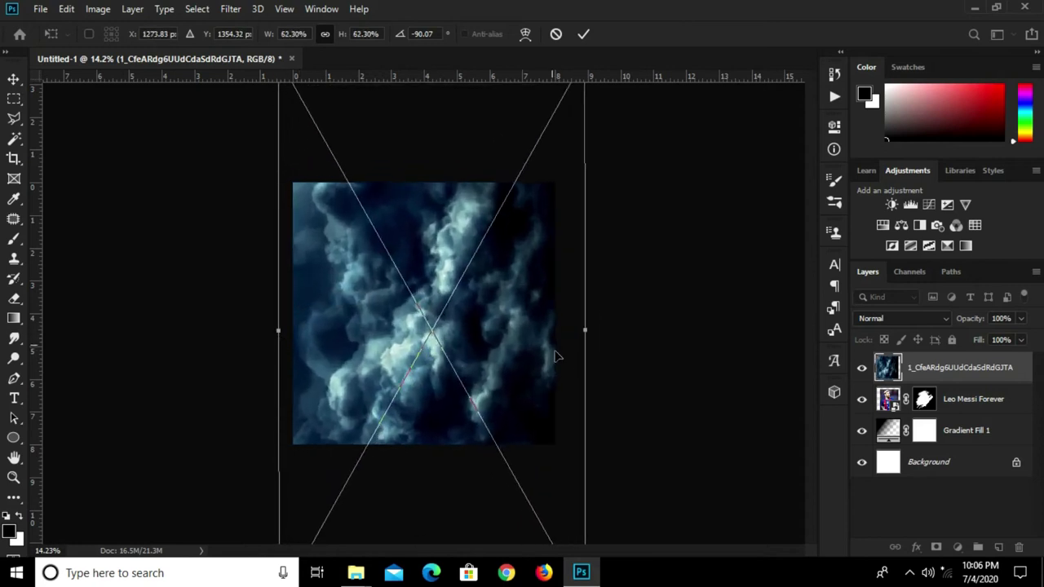
{"action": "left_click", "coordinate": [583, 36]}
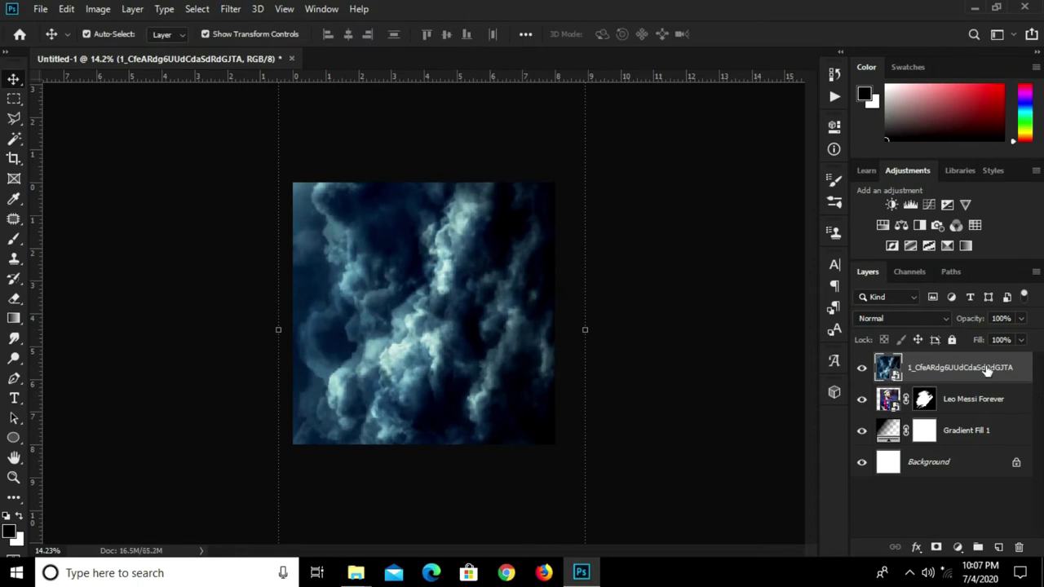
{"action": "left_click_drag", "start_coordinate": [988, 369], "coordinate": [976, 420]}
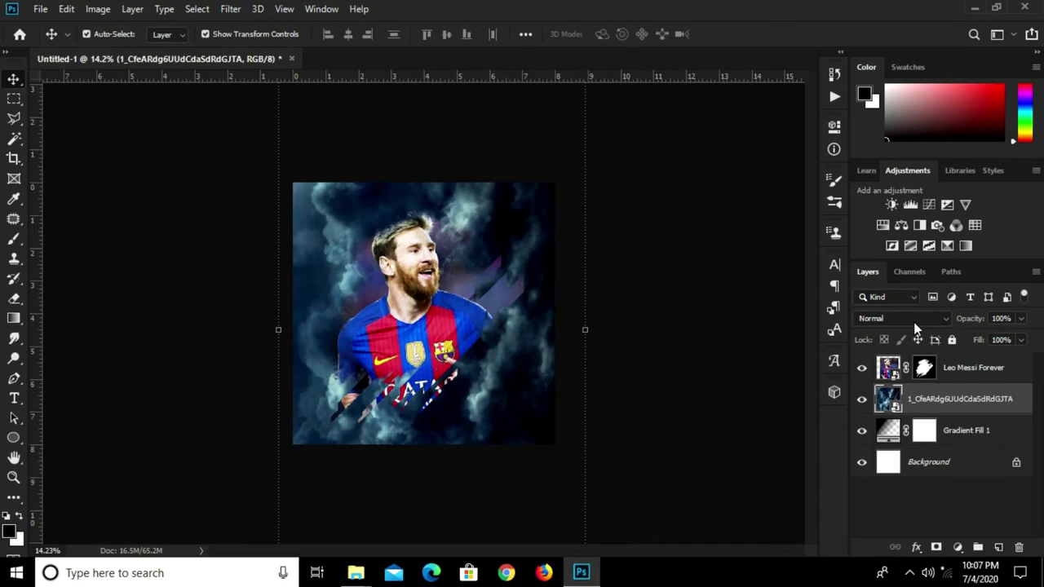
- Lower the cloud layer's opacity to 55% and attach a layer mask to it
{"action": "left_click", "coordinate": [1020, 319]}
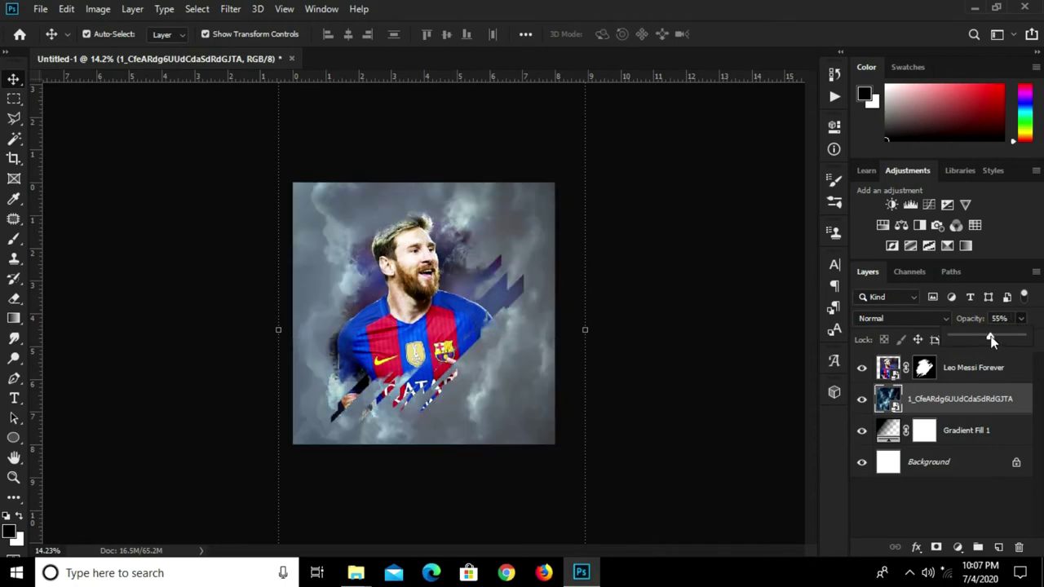
{"action": "left_click", "coordinate": [936, 548]}
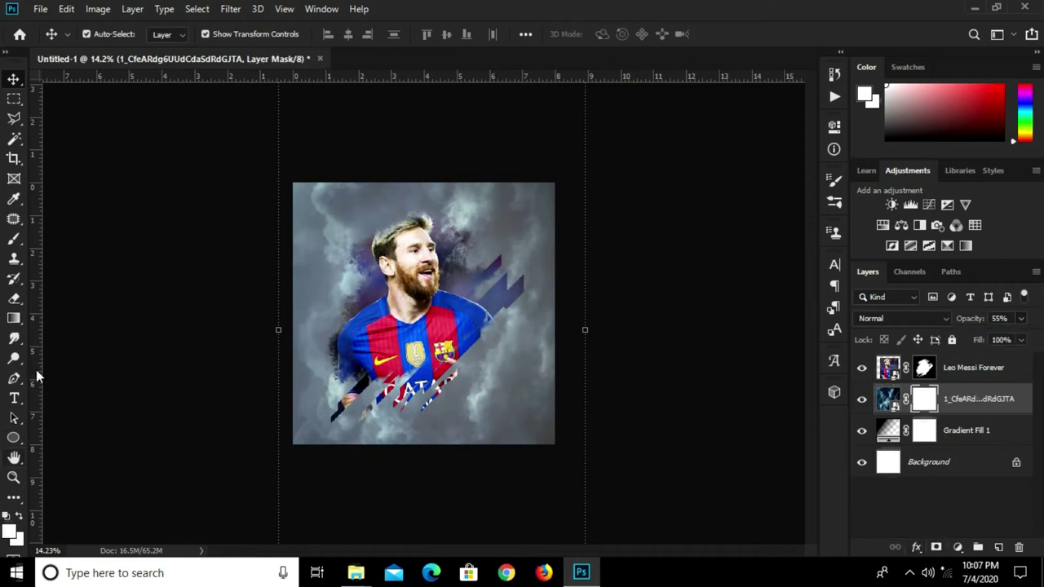
- Set up a soft round 1600 px brush with black as the foreground colour
{"action": "left_click_drag", "start_coordinate": [18, 241], "coordinate": [52, 238]}
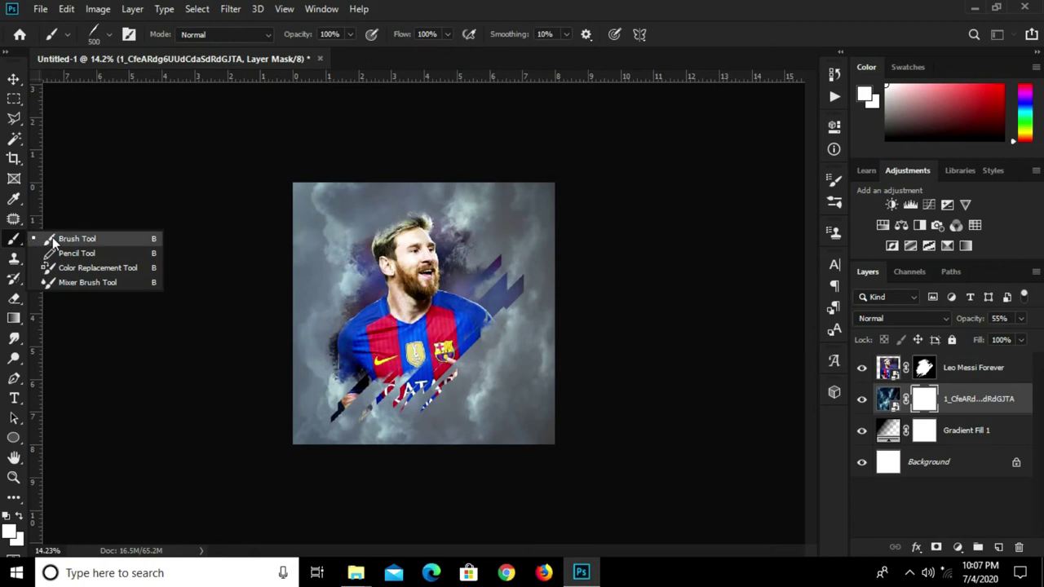
{"action": "left_click", "coordinate": [94, 35]}
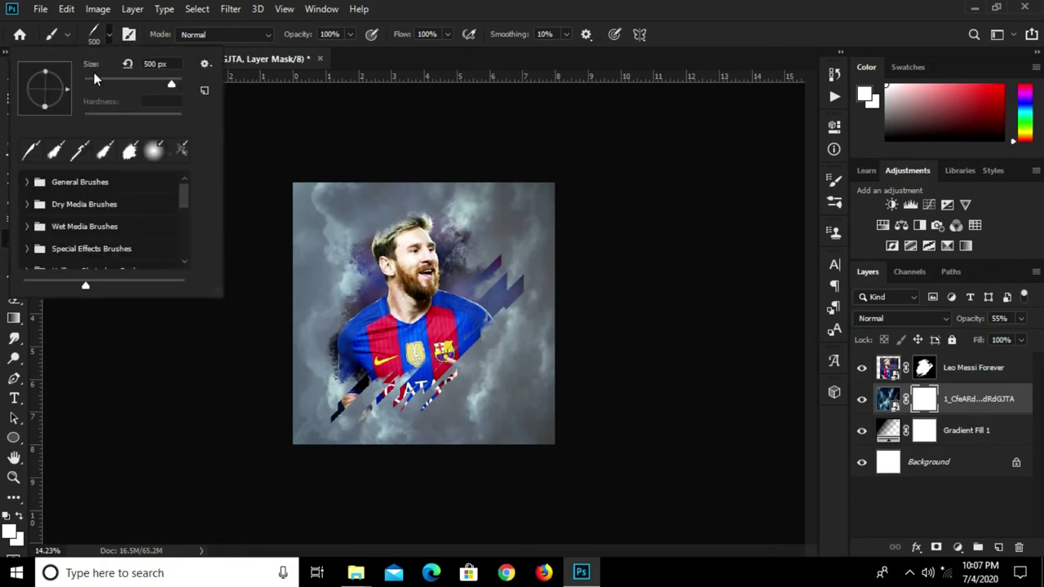
{"action": "left_click", "coordinate": [153, 150]}
{"action": "left_click", "coordinate": [561, 6]}
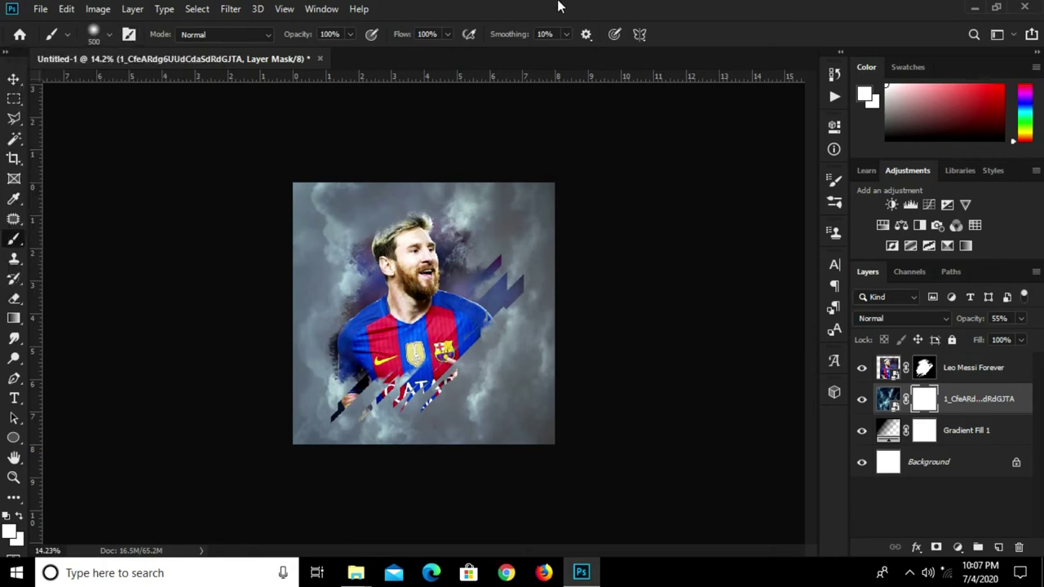
{"action": "key", "text": "bracketright"}
{"action": "key", "text": "bracketright"}
{"action": "key", "text": "bracketright"}
{"action": "key", "text": "bracketright"}
{"action": "key", "text": "bracketright"}
{"action": "key", "text": "bracketright"}
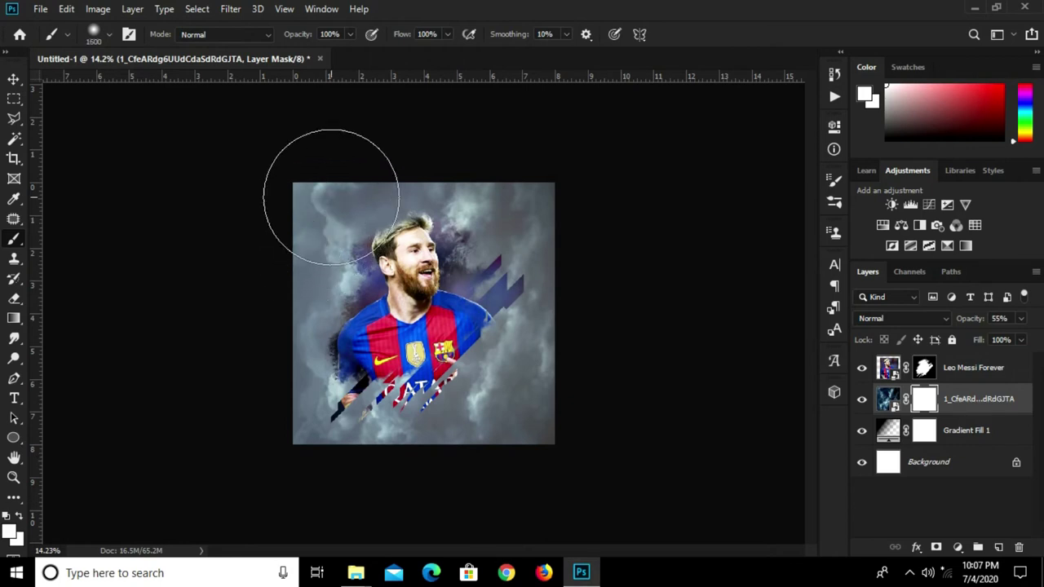
{"action": "left_click", "coordinate": [9, 531]}
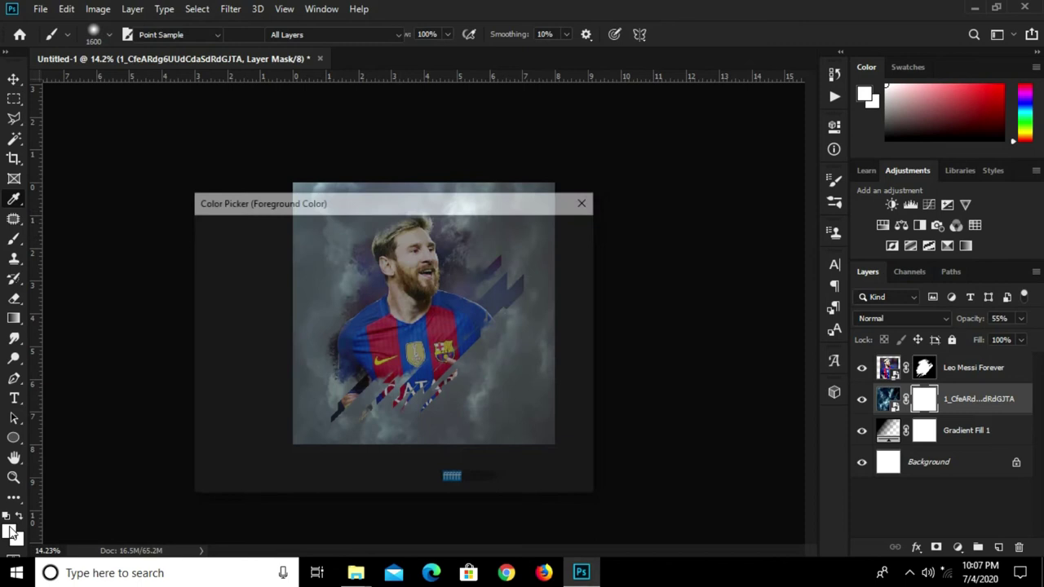
{"action": "left_click_drag", "start_coordinate": [296, 394], "coordinate": [142, 442]}
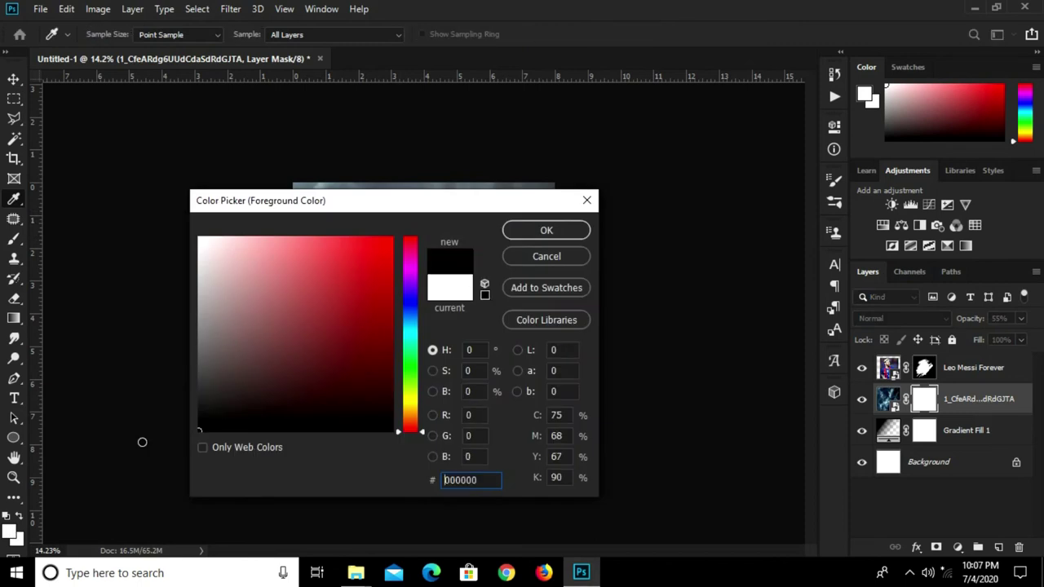
{"action": "left_click", "coordinate": [546, 230]}
- Paint the cloud mask to fade clouds at the top-left, lower-left and lower-right areas
{"action": "left_click", "coordinate": [335, 230]}
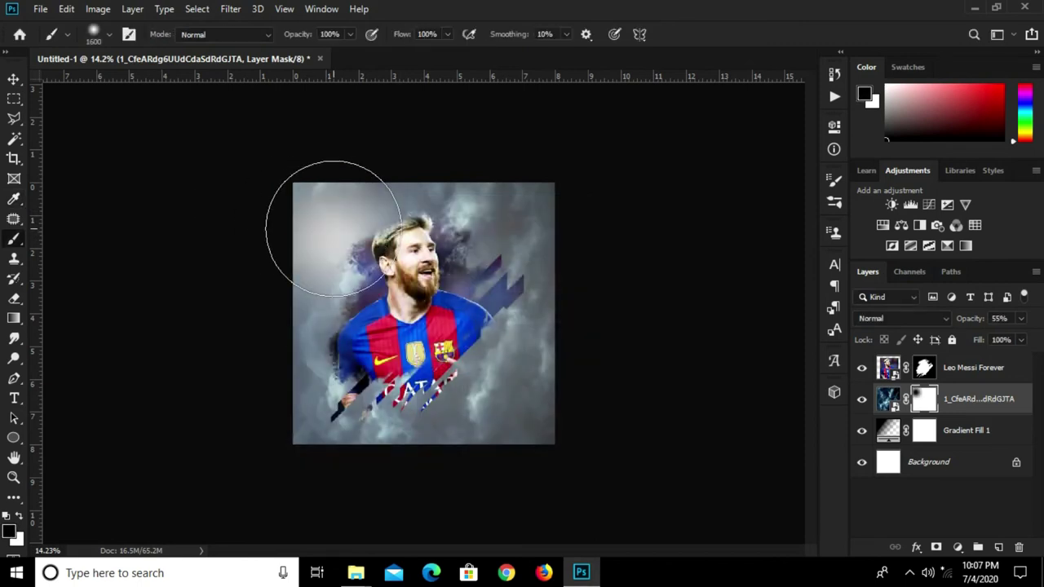
{"action": "left_click", "coordinate": [326, 189]}
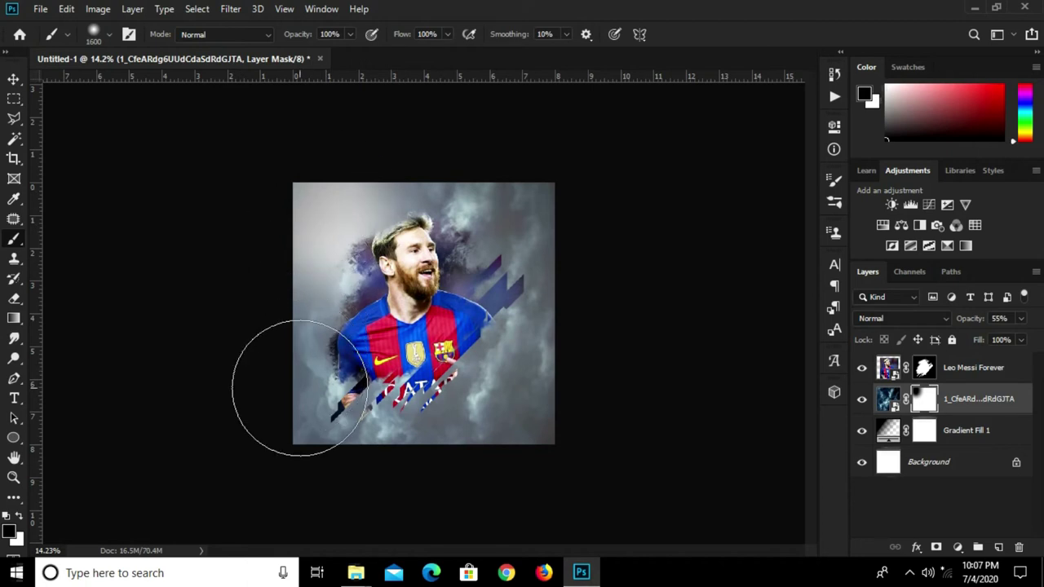
{"action": "left_click", "coordinate": [301, 388]}
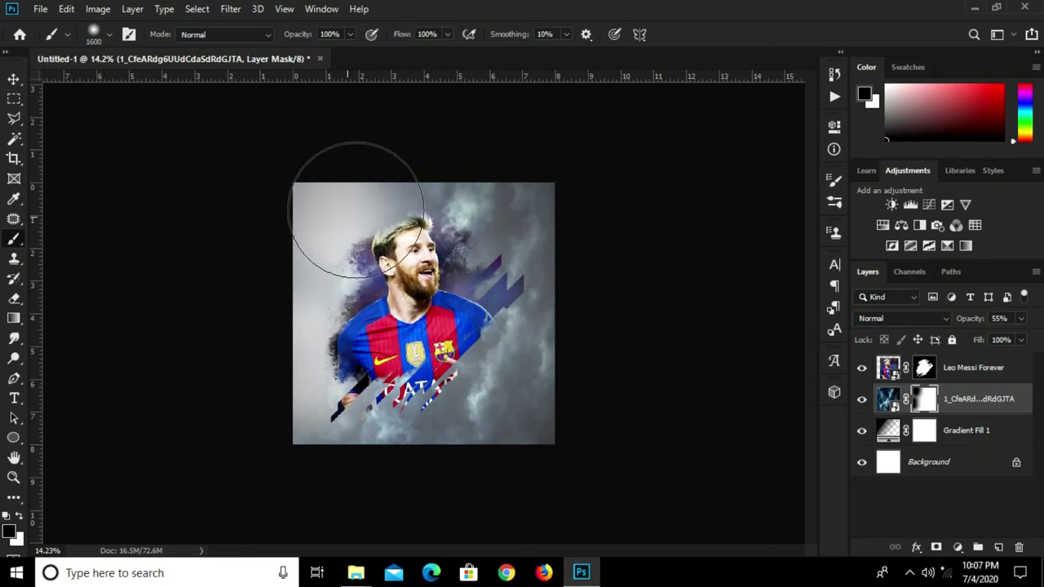
{"action": "left_click", "coordinate": [496, 174]}
{"action": "key", "text": "ctrl+z"}
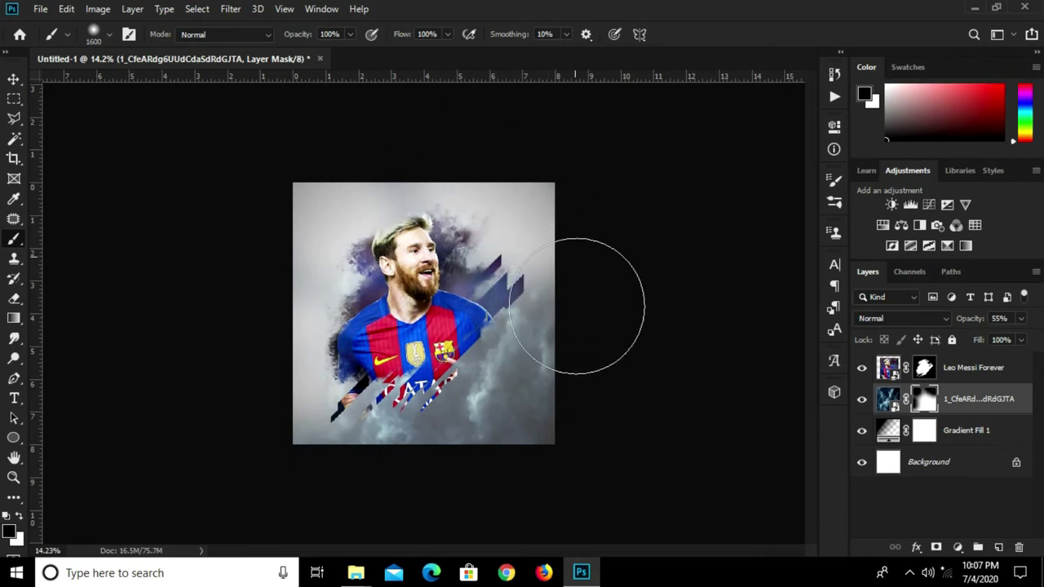
{"action": "left_click", "coordinate": [559, 375]}
{"action": "left_click", "coordinate": [523, 439]}
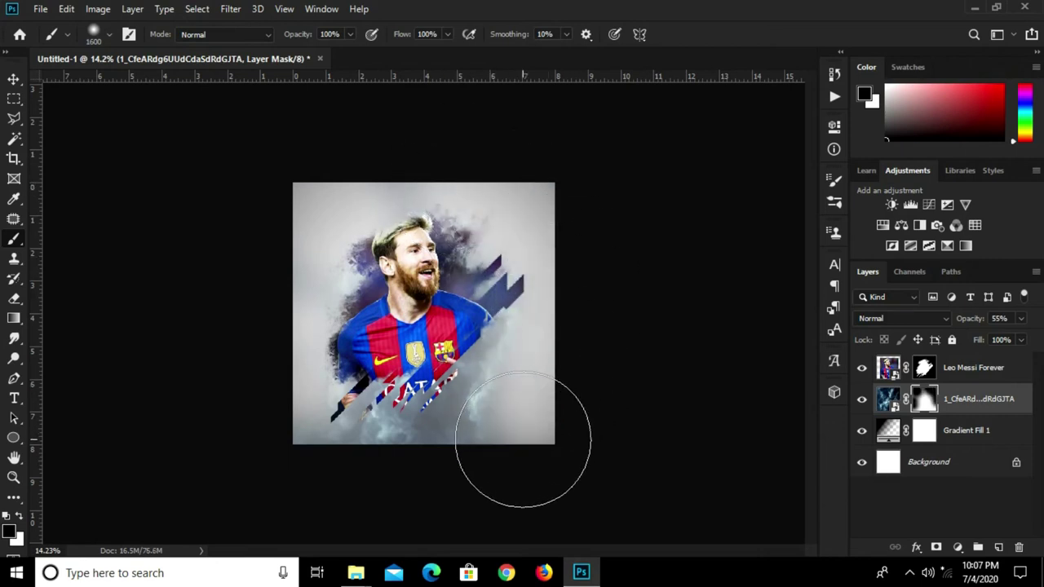
{"action": "left_click", "coordinate": [300, 435]}
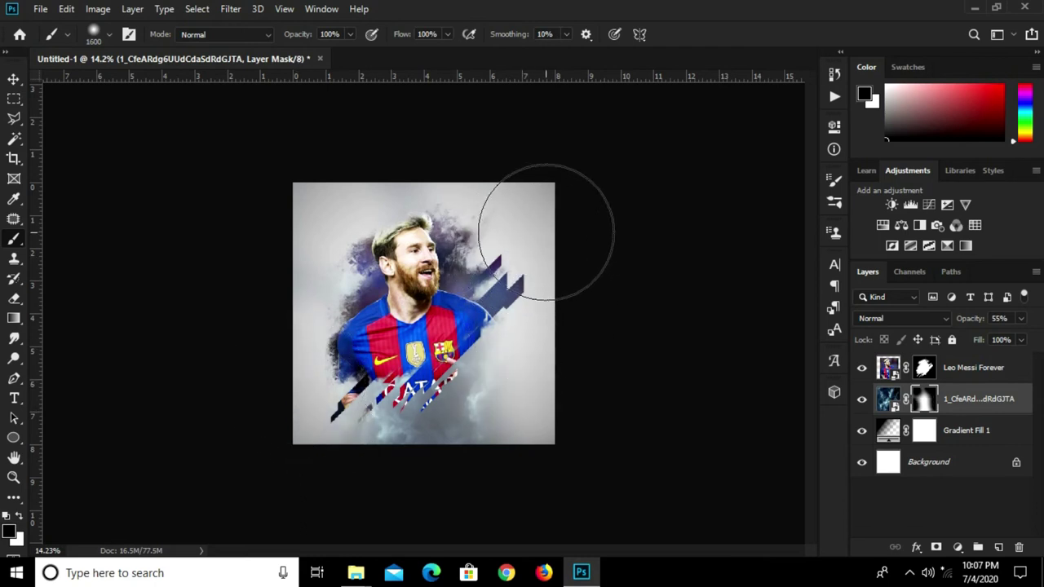
{"action": "key", "text": "bracketleft"}
{"action": "key", "text": "bracketleft"}
{"action": "left_click", "coordinate": [522, 412]}
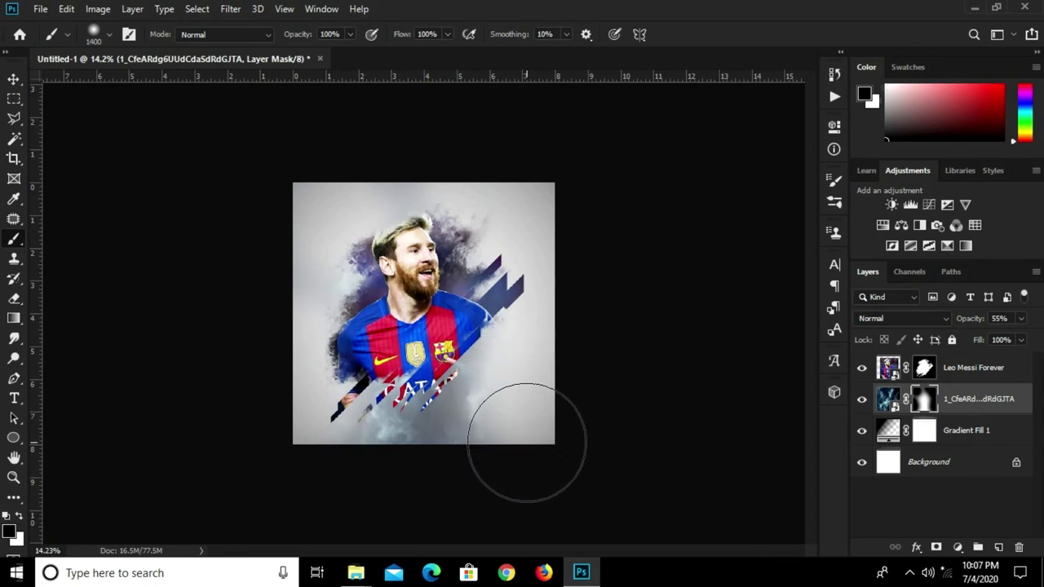
- Scale the Leo Messi Forever photo layer up slightly, to about 104%
{"action": "left_click", "coordinate": [14, 78]}
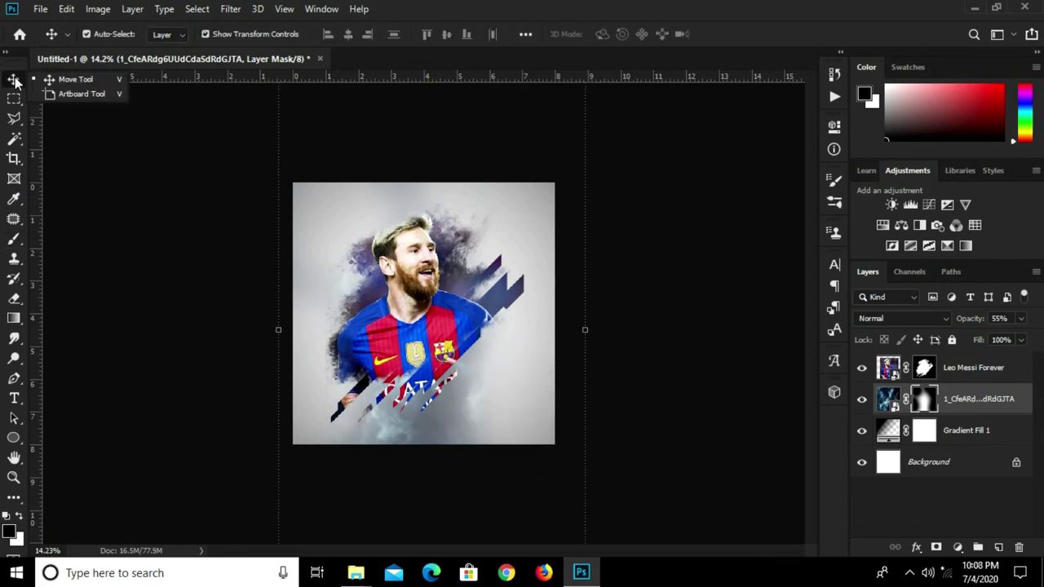
{"action": "left_click", "coordinate": [620, 303]}
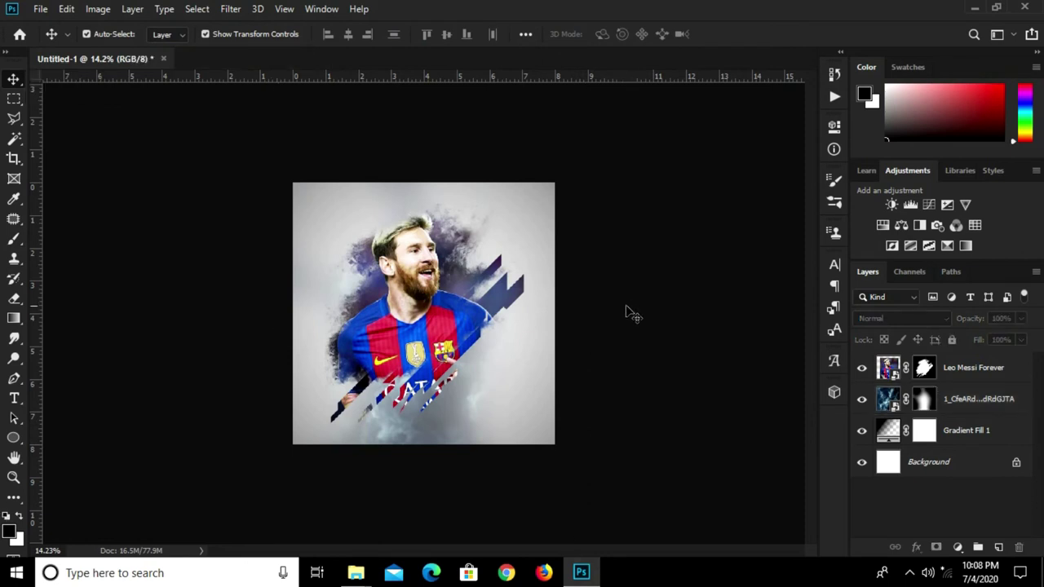
{"action": "left_click", "coordinate": [424, 337]}
{"action": "scroll", "coordinate": [427, 327], "scroll_direction": "up", "scroll_amount": 2}
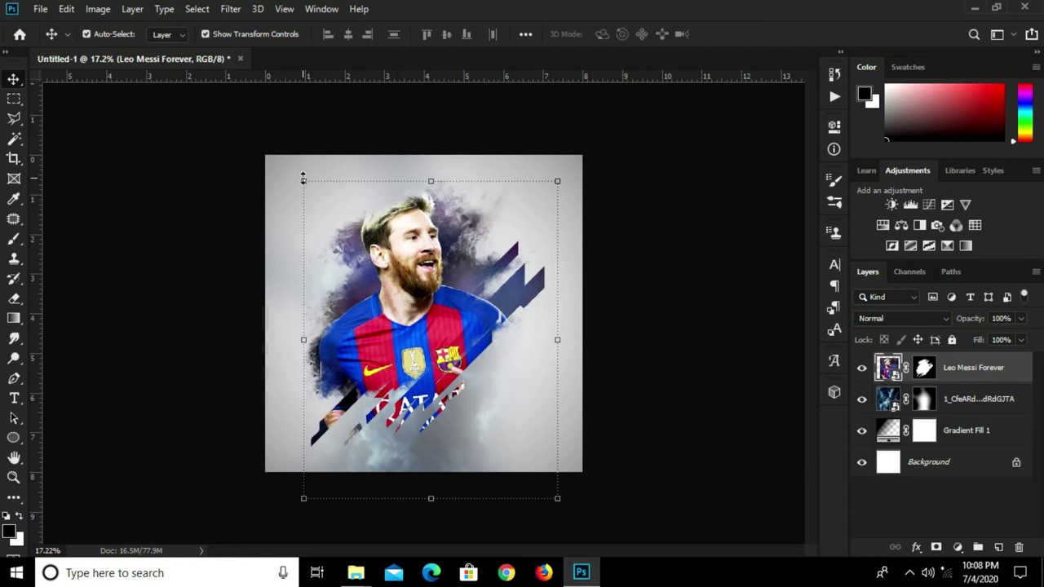
{"action": "left_click_drag", "start_coordinate": [302, 178], "coordinate": [297, 165]}
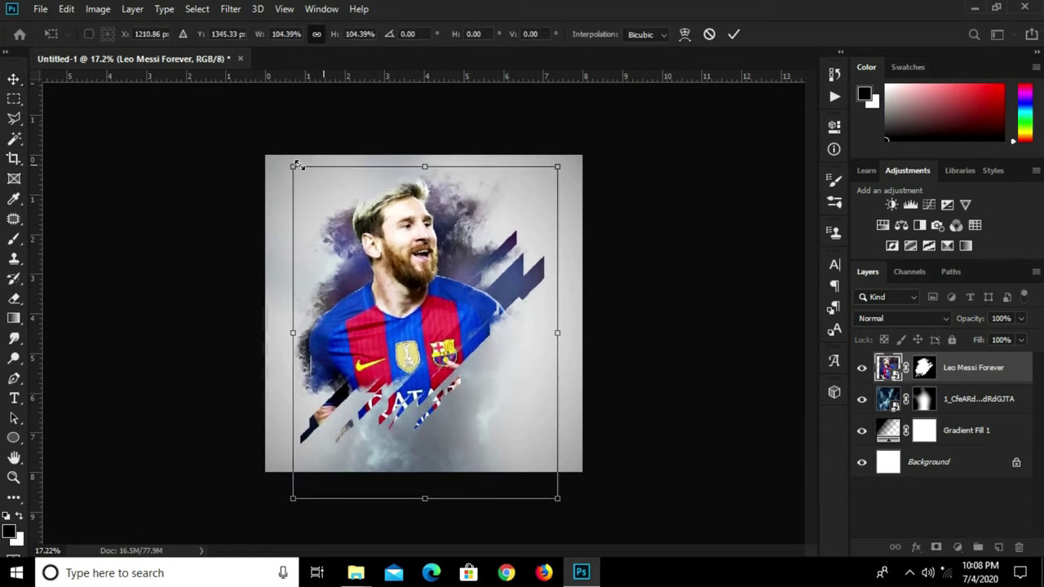
{"action": "left_click", "coordinate": [735, 35]}
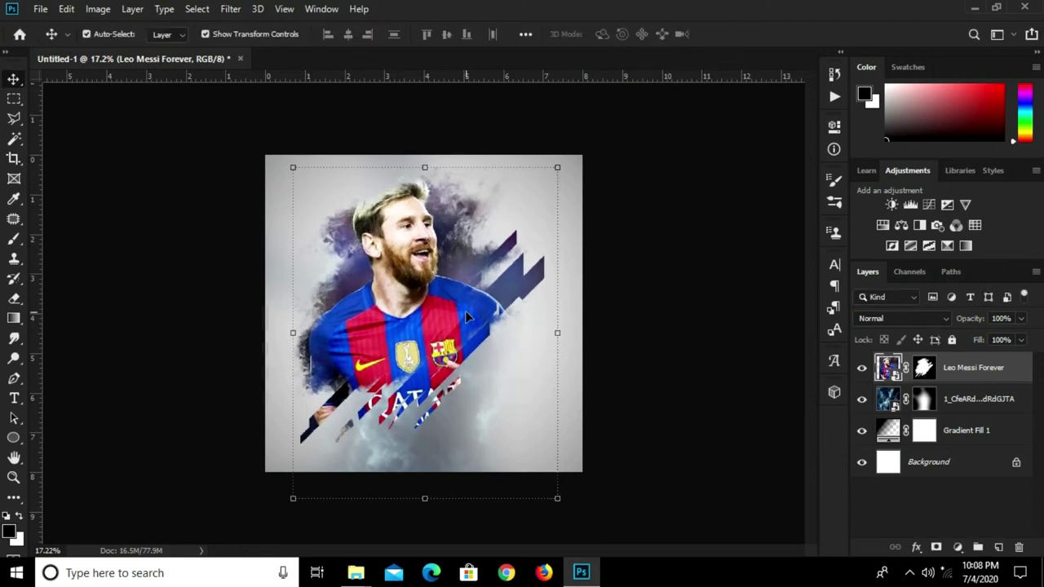
- Centre the Messi photo horizontally on the canvas using a select-all alignment
{"action": "key", "text": "ctrl+a"}
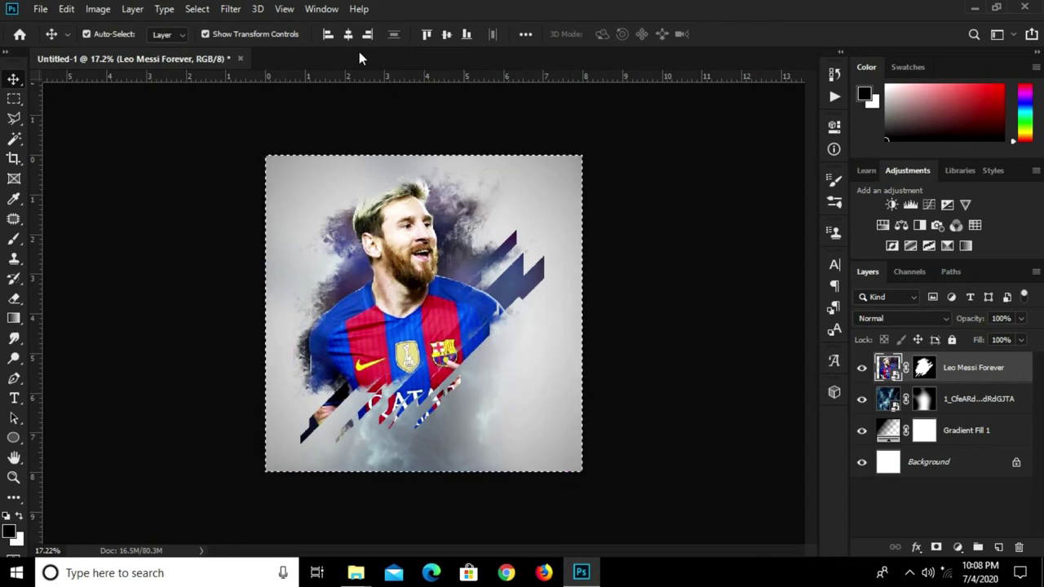
{"action": "left_click", "coordinate": [352, 37]}
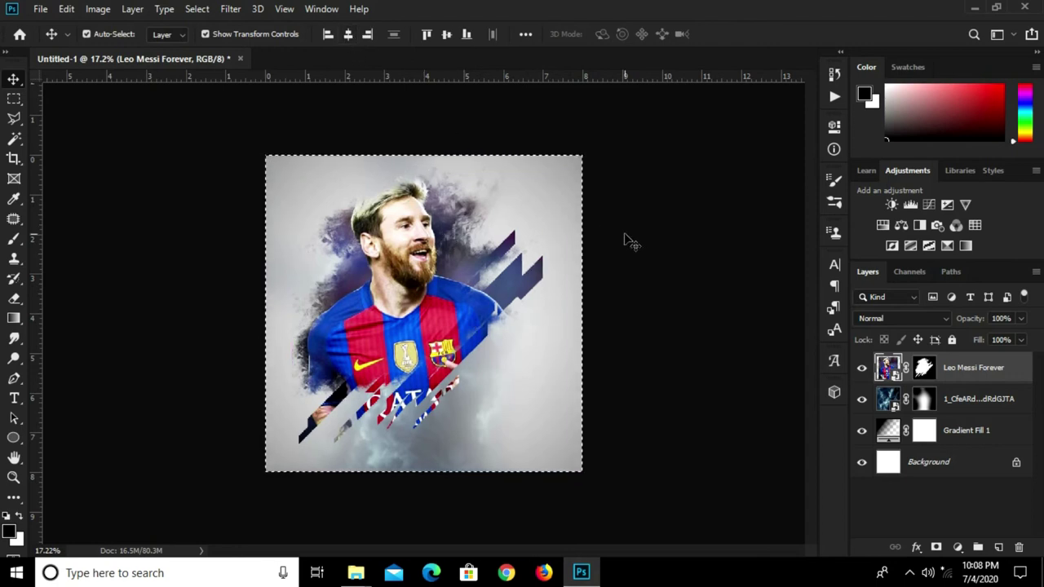
{"action": "key", "text": "ctrl+d"}
{"action": "left_click", "coordinate": [629, 272], "text": "ctrl"}
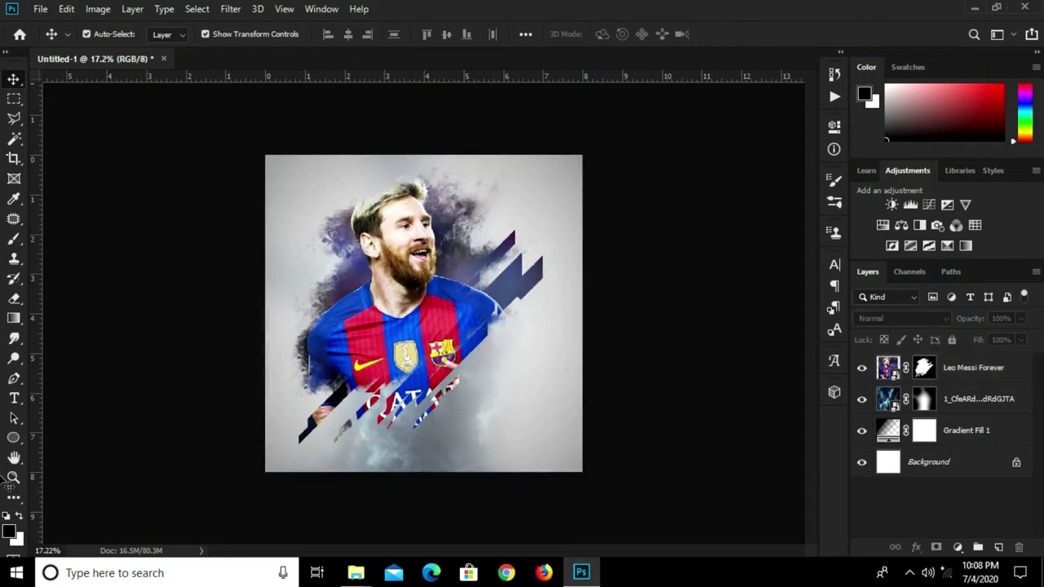
- Add a '10' text layer in Bebas Neue at the lower right of the poster
{"action": "left_click", "coordinate": [13, 399]}
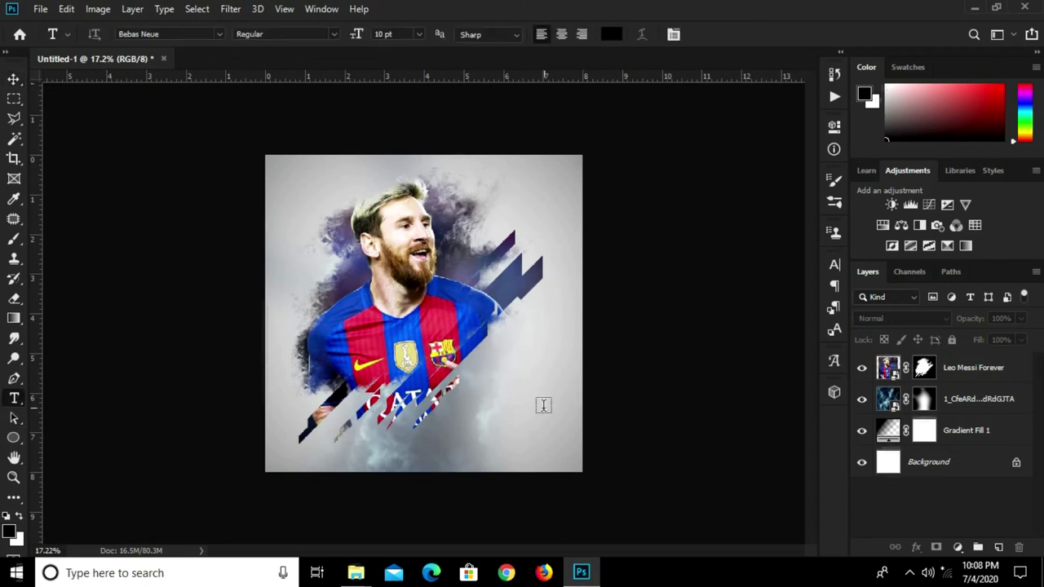
{"action": "left_click", "coordinate": [185, 33]}
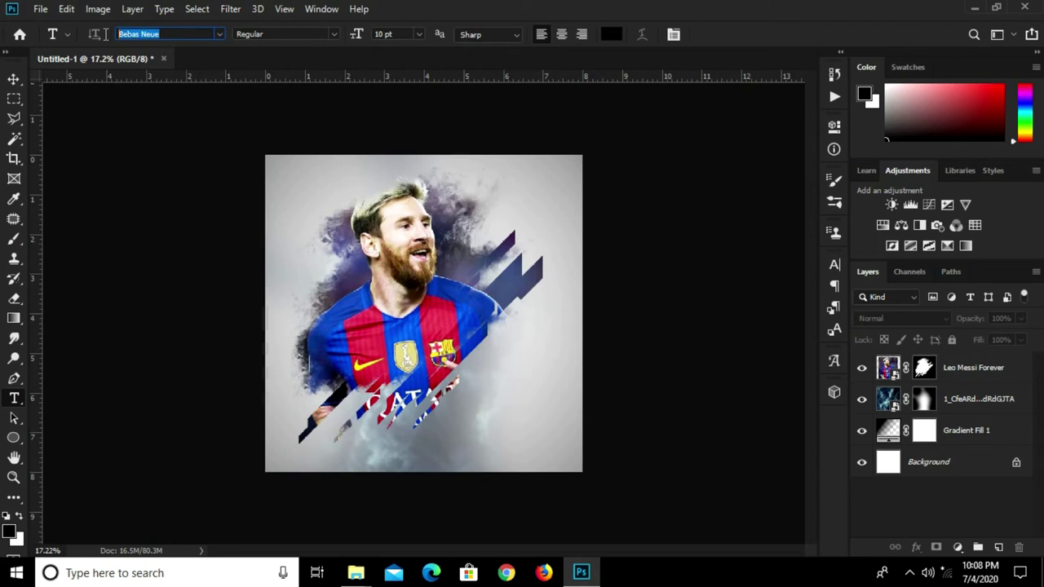
{"action": "left_click", "coordinate": [515, 389]}
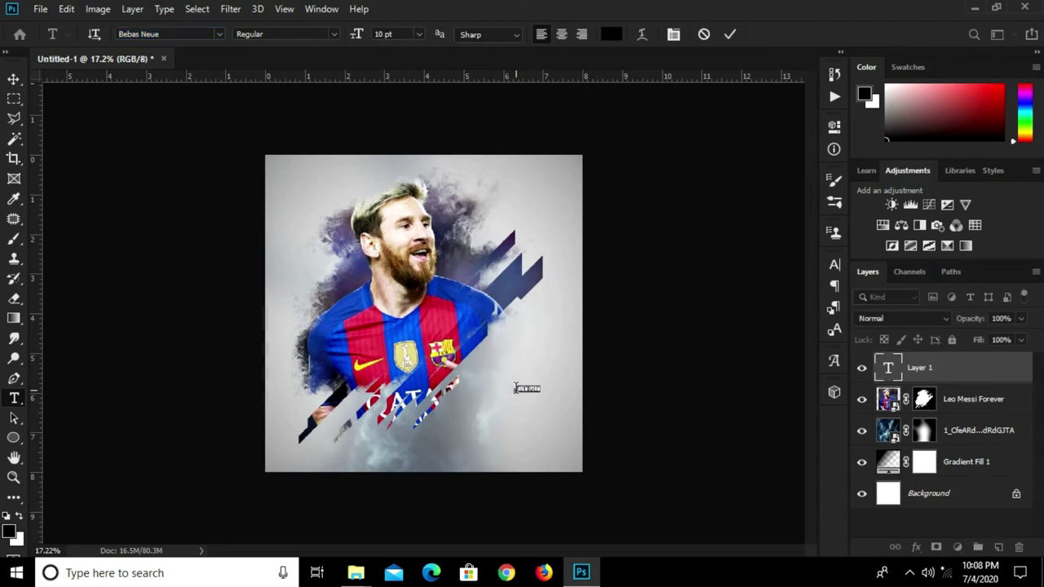
{"action": "left_click", "coordinate": [729, 34]}
{"action": "key", "text": "v"}
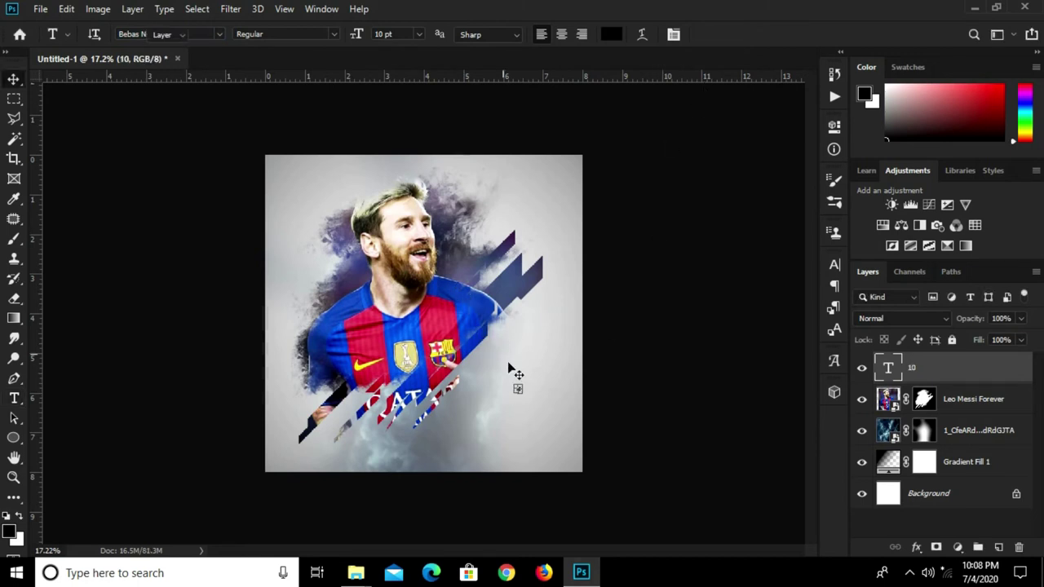
- Enlarge the 10 text to about 186% and shift it slightly into place
{"action": "key", "text": "ctrl+t"}
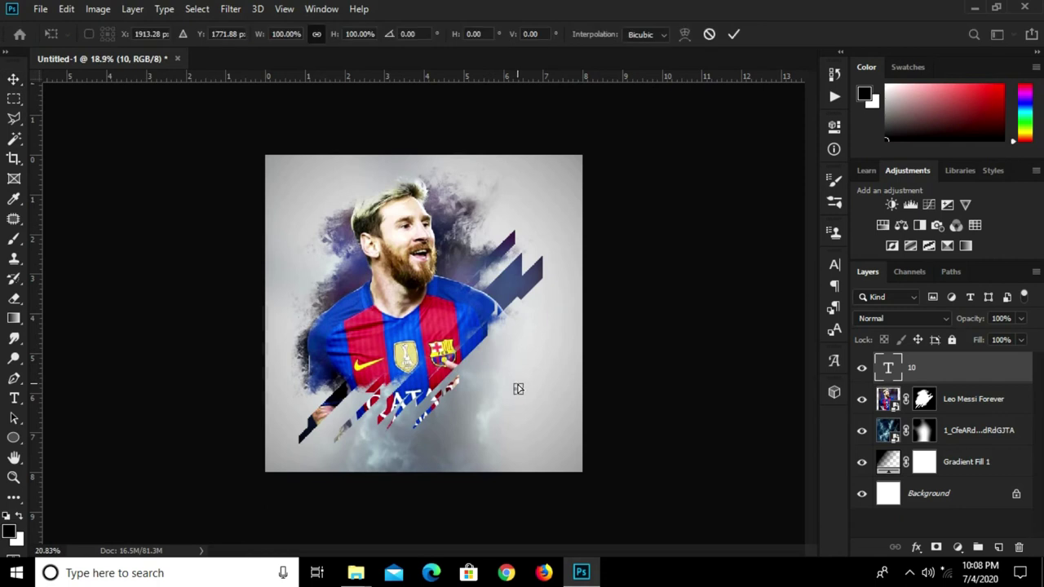
{"action": "key", "text": "ctrl+plus"}
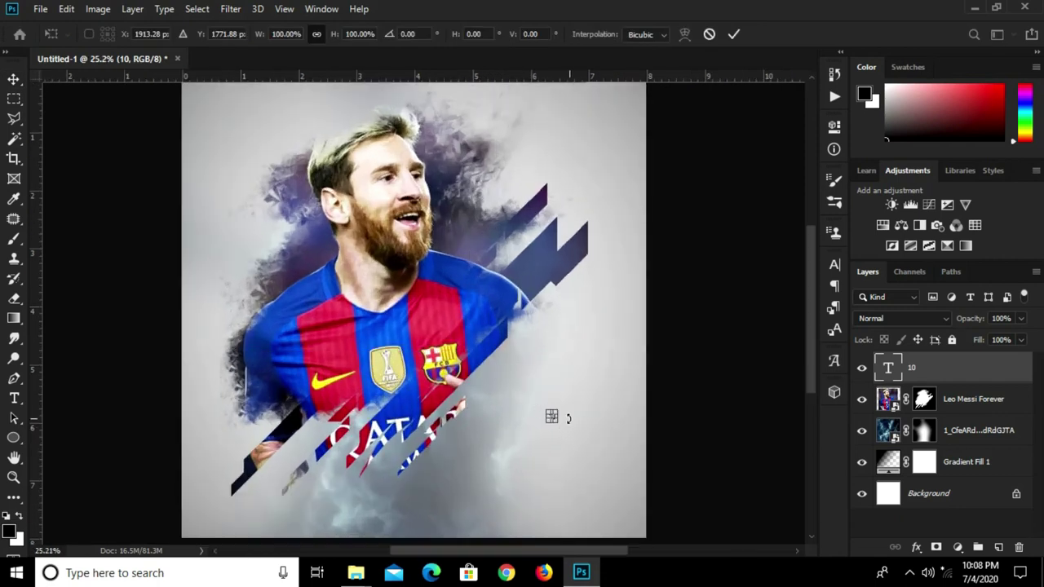
{"action": "left_click_drag", "start_coordinate": [556, 421], "coordinate": [620, 499]}
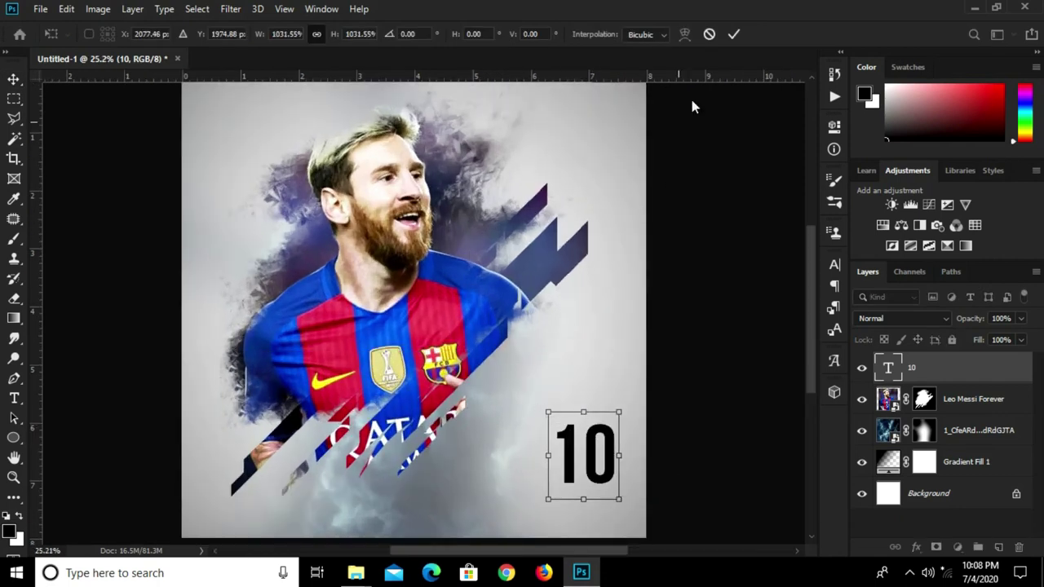
{"action": "left_click", "coordinate": [731, 34]}
{"action": "key", "text": "ctrl+minus"}
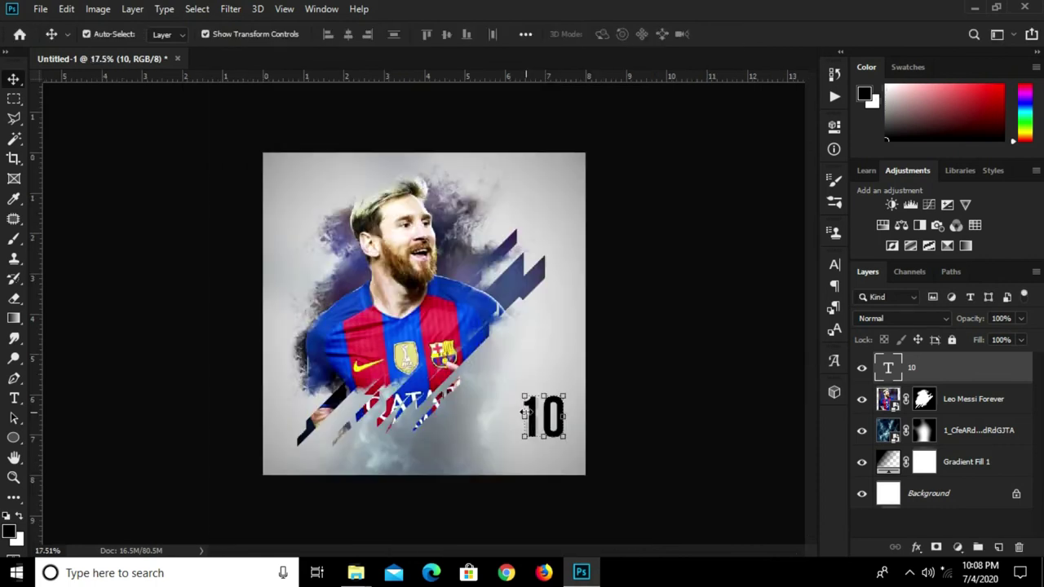
{"action": "left_click_drag", "start_coordinate": [526, 391], "coordinate": [482, 349]}
{"action": "left_click_drag", "start_coordinate": [540, 416], "coordinate": [576, 463]}
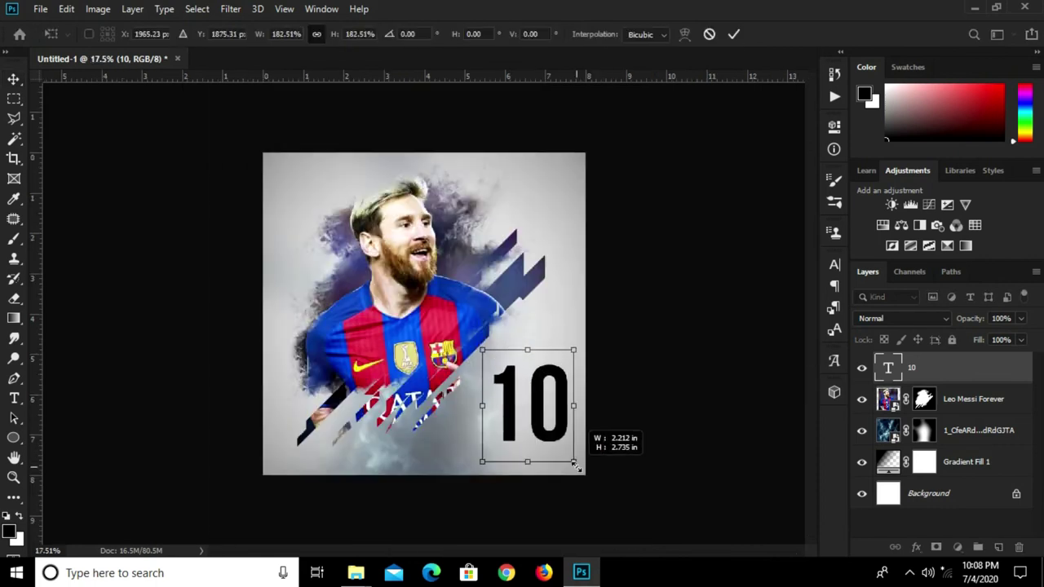
{"action": "left_click", "coordinate": [731, 34]}
{"action": "mouse_move", "coordinate": [537, 417]}
{"action": "left_mouse_down"}
{"action": "mouse_move", "coordinate": [529, 394]}
{"action": "mouse_move", "coordinate": [537, 444]}
{"action": "left_mouse_up"}
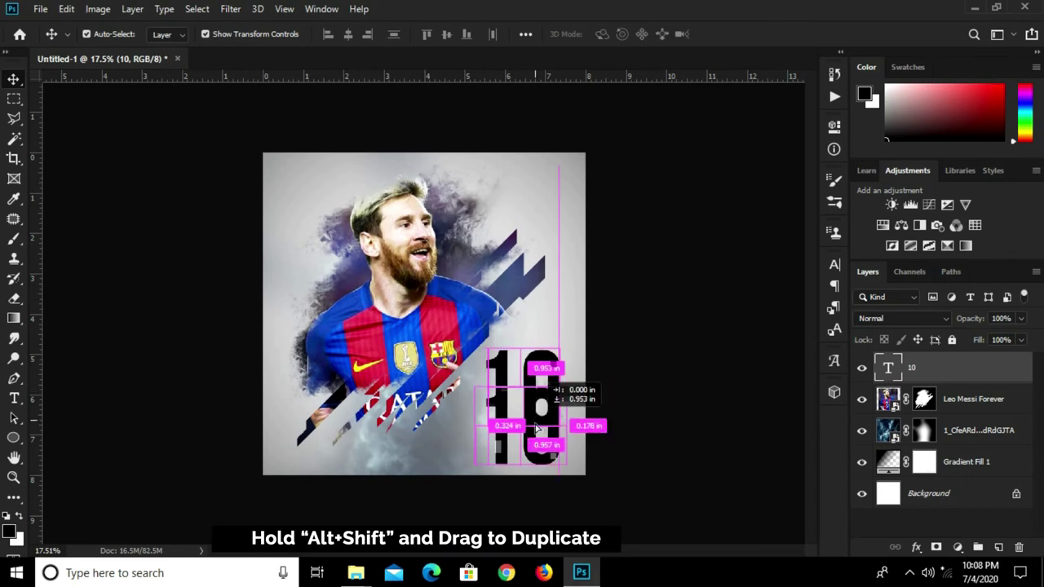
- Duplicate the 10 text layer and change the copy's text to MESSI
{"action": "key", "text": "t"}
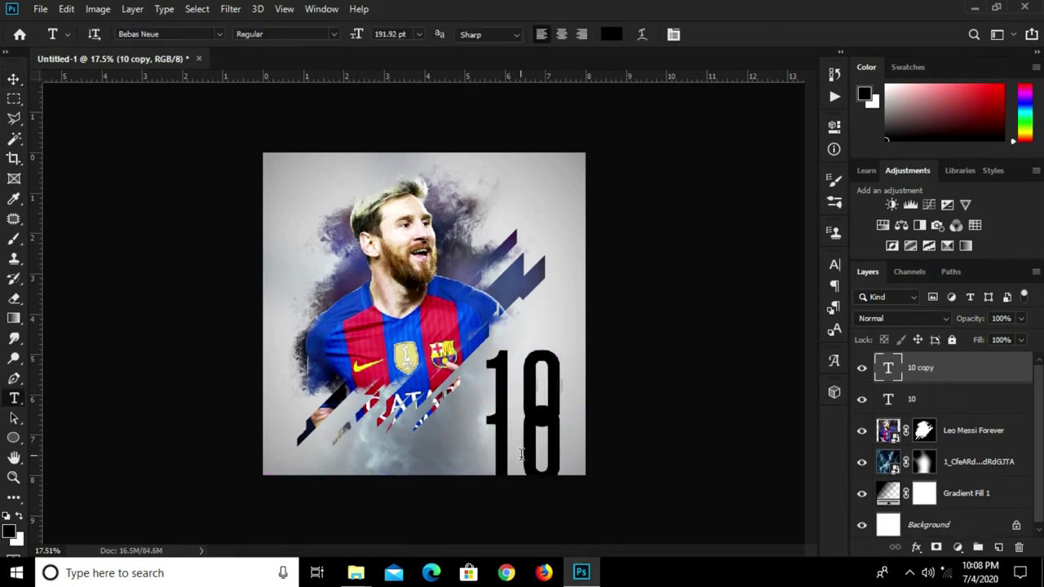
{"action": "double_click", "coordinate": [519, 459]}
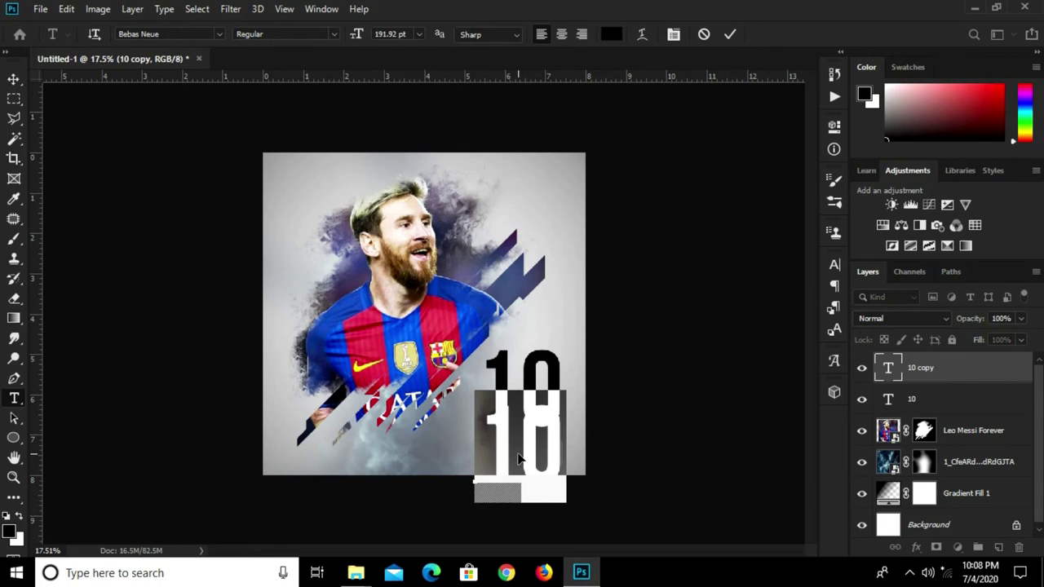
{"action": "type", "text": "MESSI"}
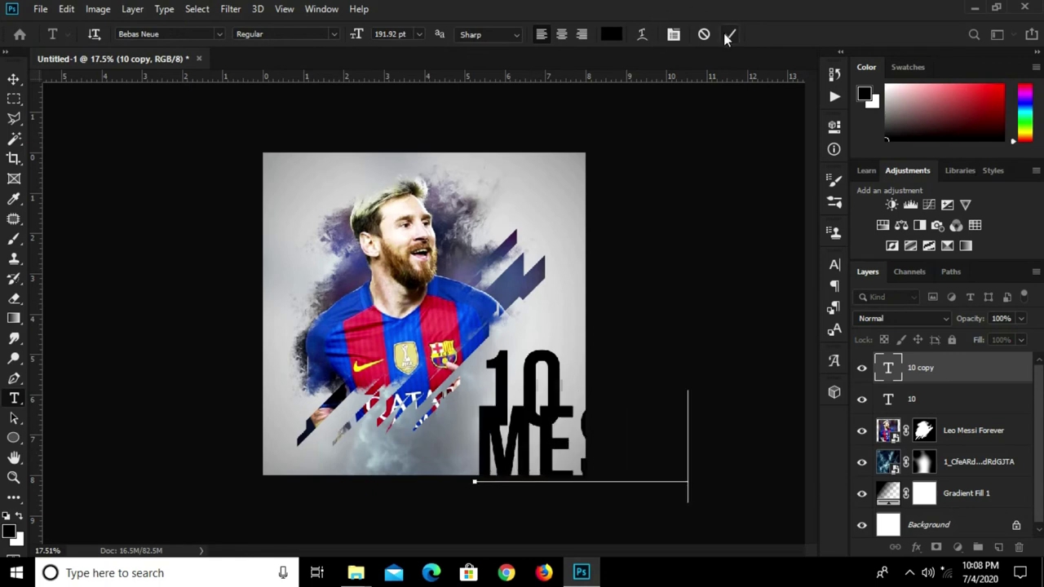
{"action": "left_click", "coordinate": [728, 34]}
{"action": "key", "text": "v"}
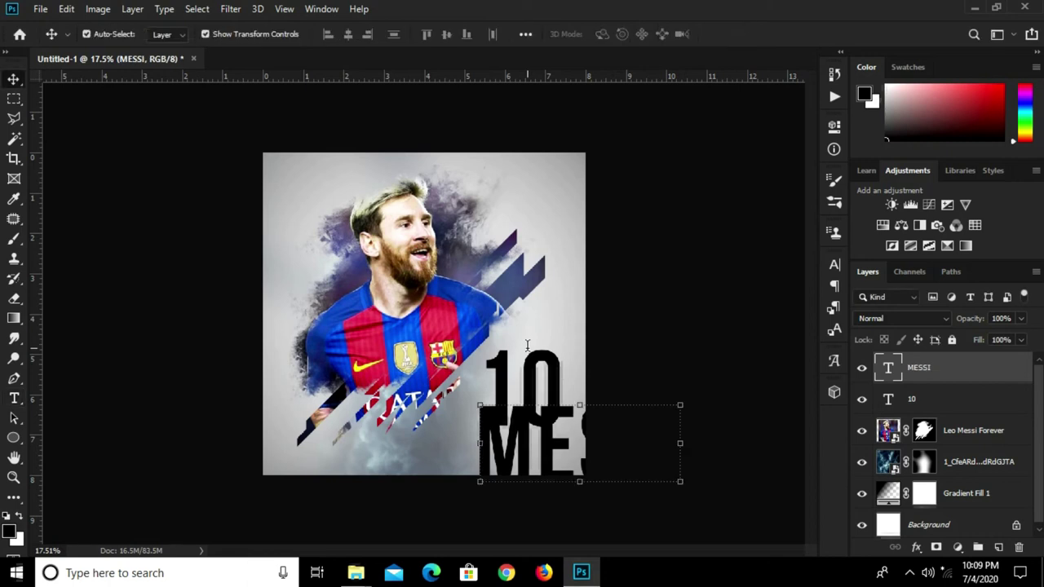
- Shrink MESSI to the width of the 10 and nudge it beneath it
{"action": "left_click_drag", "start_coordinate": [481, 393], "coordinate": [482, 397]}
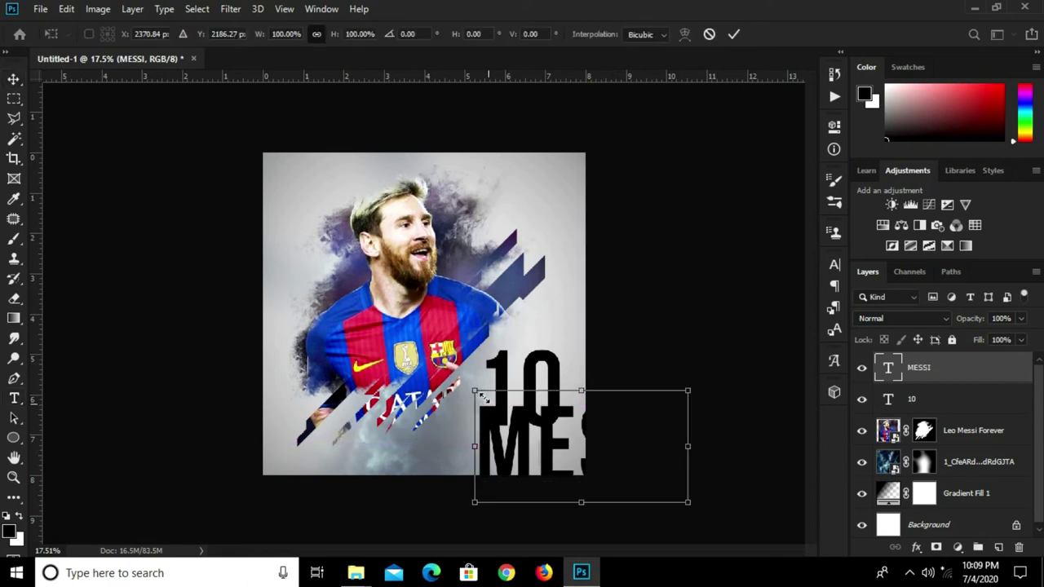
{"action": "mouse_move", "coordinate": [580, 507]}
{"action": "left_mouse_down"}
{"action": "mouse_move", "coordinate": [567, 436]}
{"action": "mouse_move", "coordinate": [520, 447]}
{"action": "left_mouse_up"}
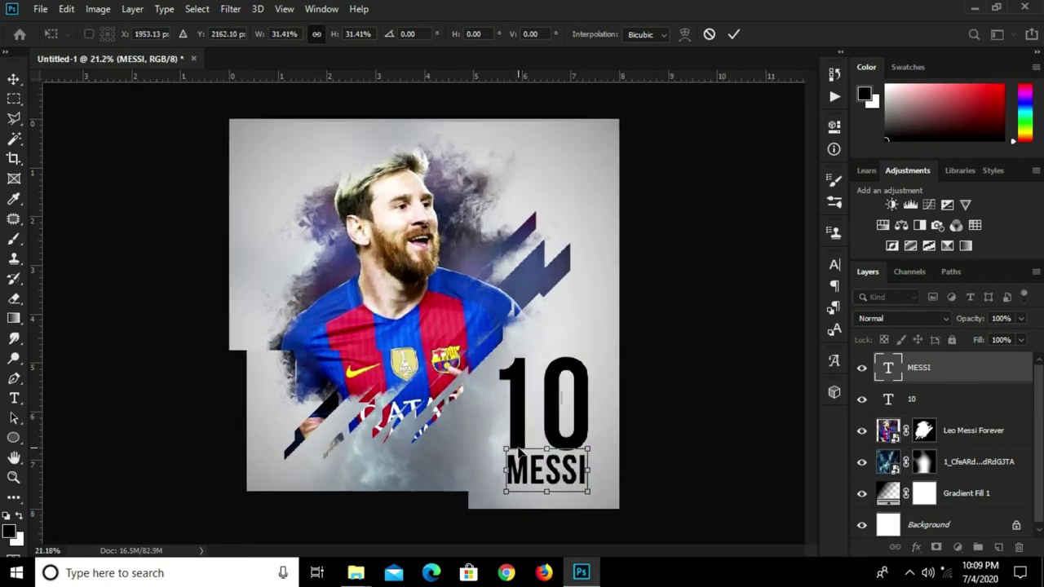
{"action": "scroll", "coordinate": [518, 447], "scroll_direction": "up", "scroll_amount": 1}
{"action": "key", "text": "Return"}
{"action": "key", "text": "Left"}
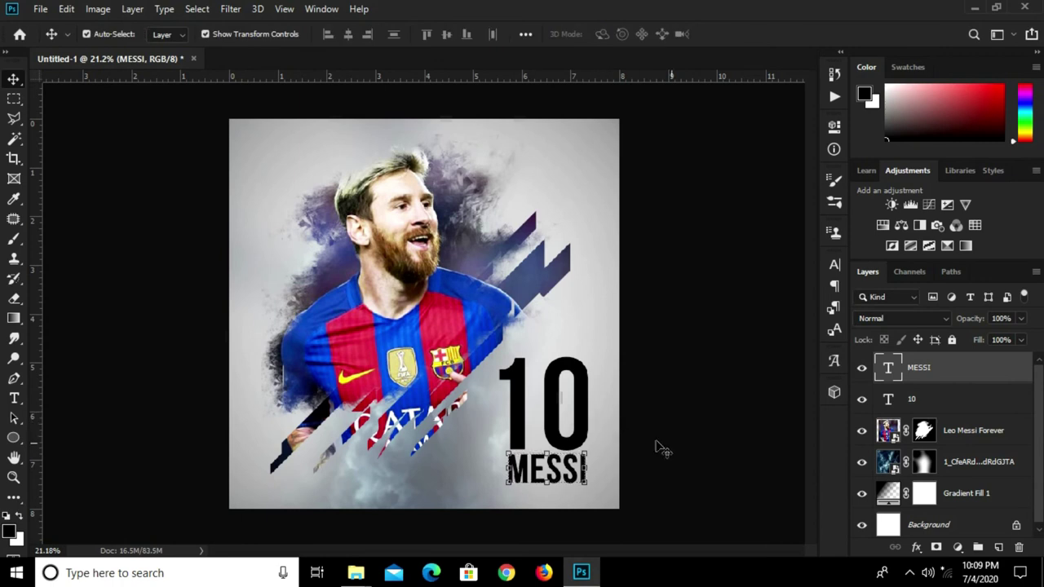
{"action": "left_click", "coordinate": [659, 447]}
- Nudge the 10 and MESSI text layers down slightly to align them
{"action": "left_click", "coordinate": [559, 410]}
{"action": "key", "text": "shift+Down"}
{"action": "key", "text": "shift+Down"}
{"action": "key", "text": "shift+Down"}
{"action": "key", "text": "shift+Down"}
{"action": "key", "text": "shift+Down"}
{"action": "left_click", "coordinate": [701, 418]}
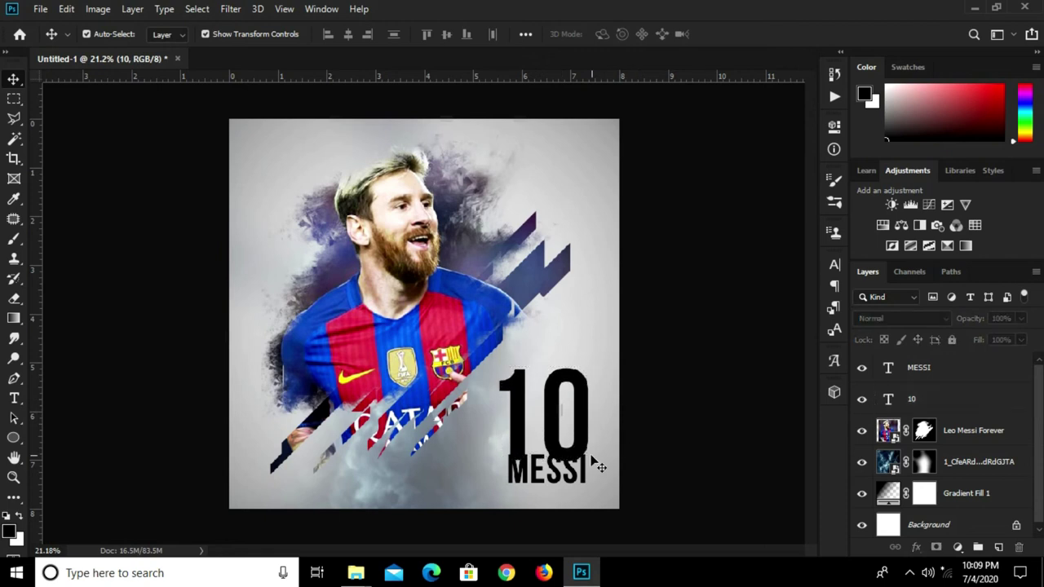
{"action": "left_click", "coordinate": [571, 471]}
{"action": "key", "text": "shift+Down"}
{"action": "key", "text": "shift+Down"}
{"action": "key", "text": "shift+Down"}
{"action": "key", "text": "shift+Down"}
{"action": "key", "text": "shift+Down"}
{"action": "key", "text": "shift+Down"}
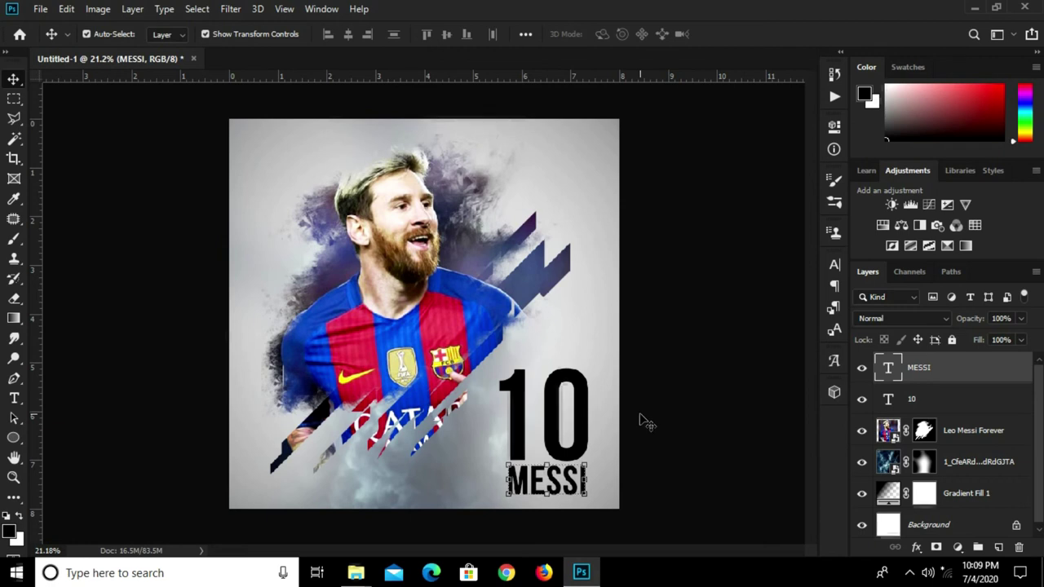
{"action": "left_click", "coordinate": [656, 421]}
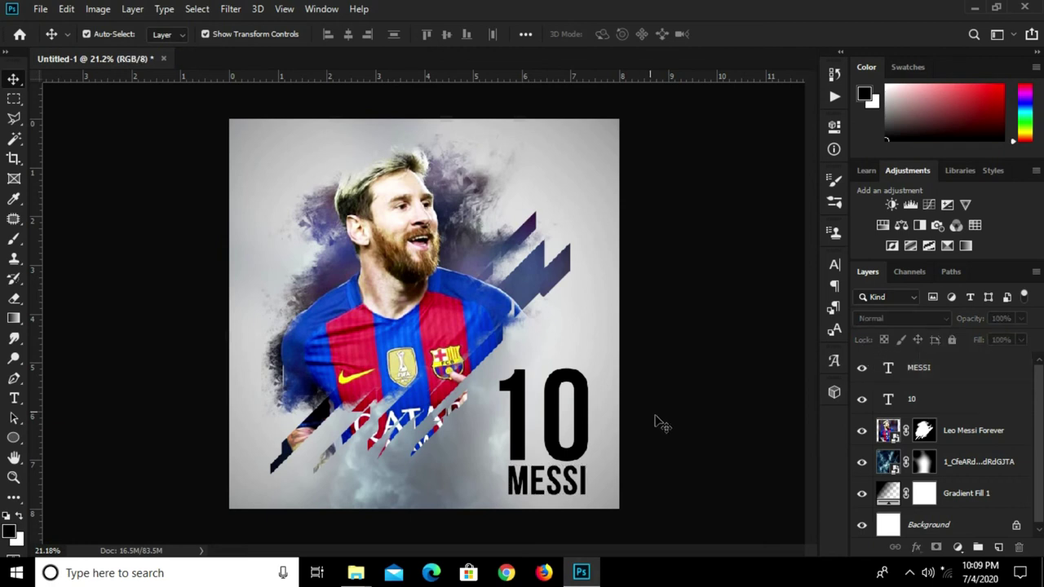
{"action": "left_click", "coordinate": [941, 400]}
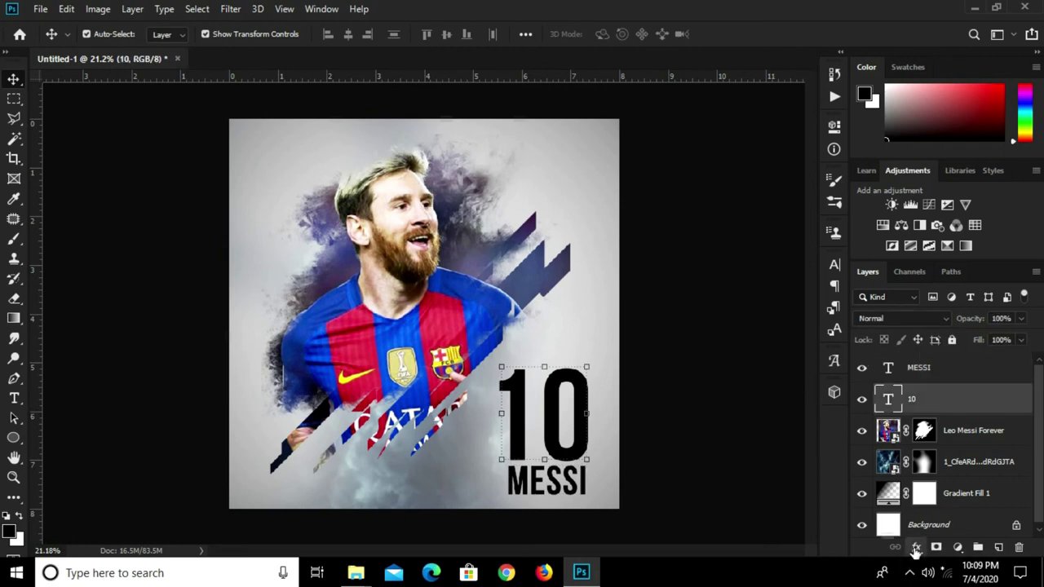
- Enable only a Gradient Overlay in the 10 layer's Layer Style
{"action": "left_click", "coordinate": [915, 548]}
{"action": "left_click", "coordinate": [933, 398]}
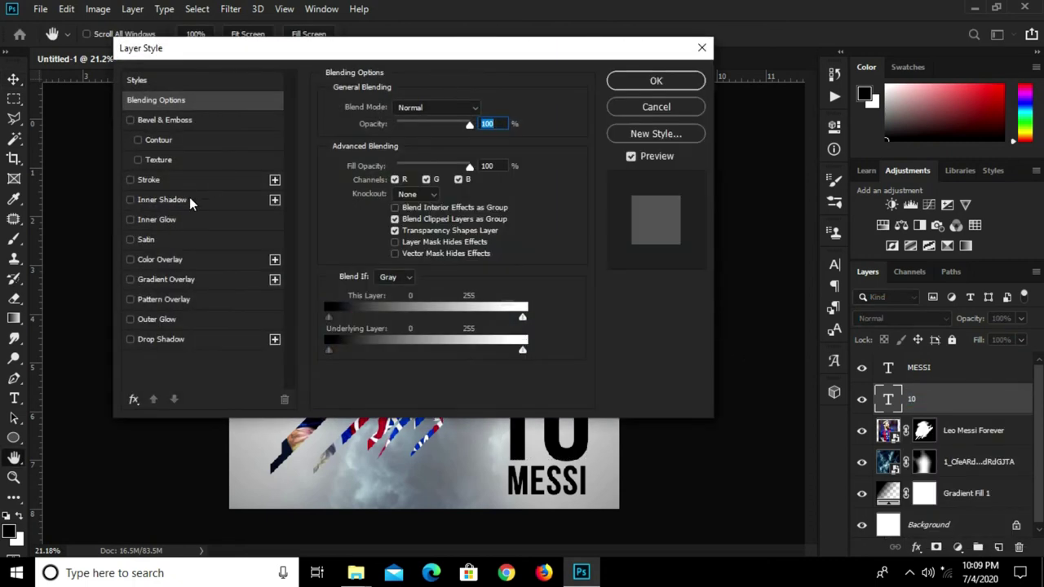
{"action": "left_click", "coordinate": [161, 260]}
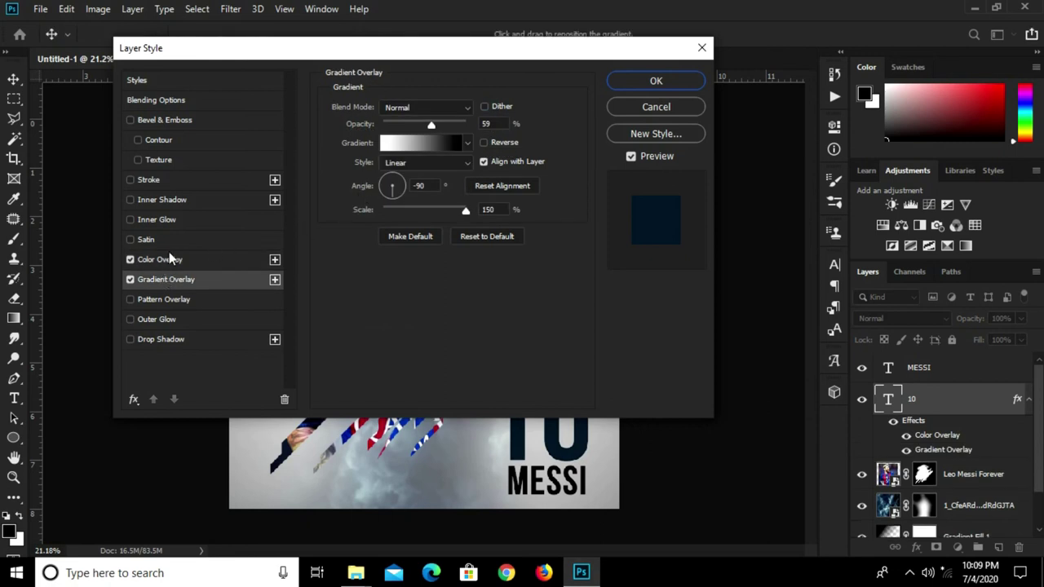
{"action": "left_click", "coordinate": [130, 260]}
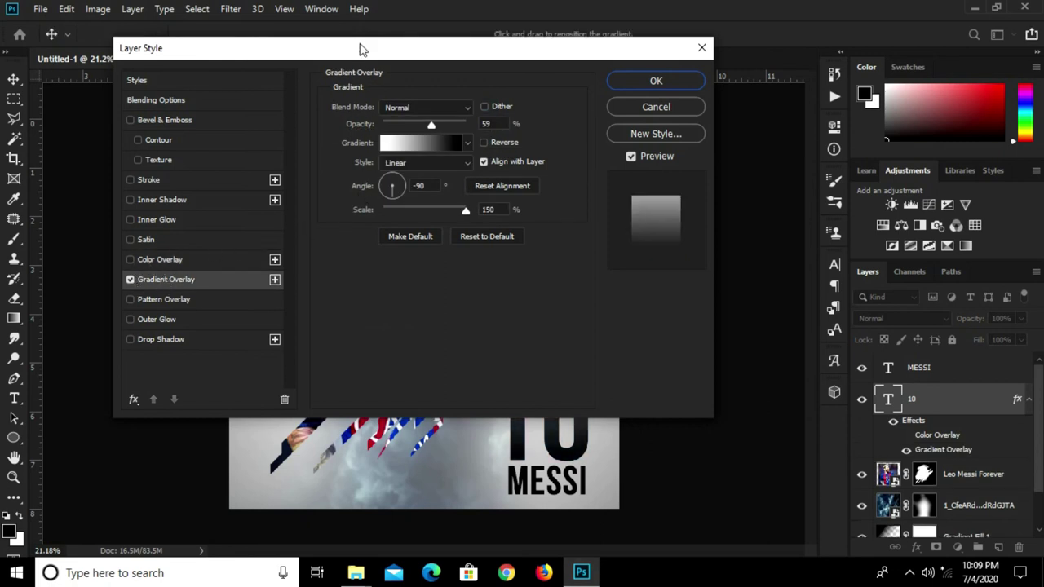
{"action": "left_click_drag", "start_coordinate": [361, 57], "coordinate": [459, 65]}
{"action": "left_click_drag", "start_coordinate": [608, 126], "coordinate": [577, 115]}
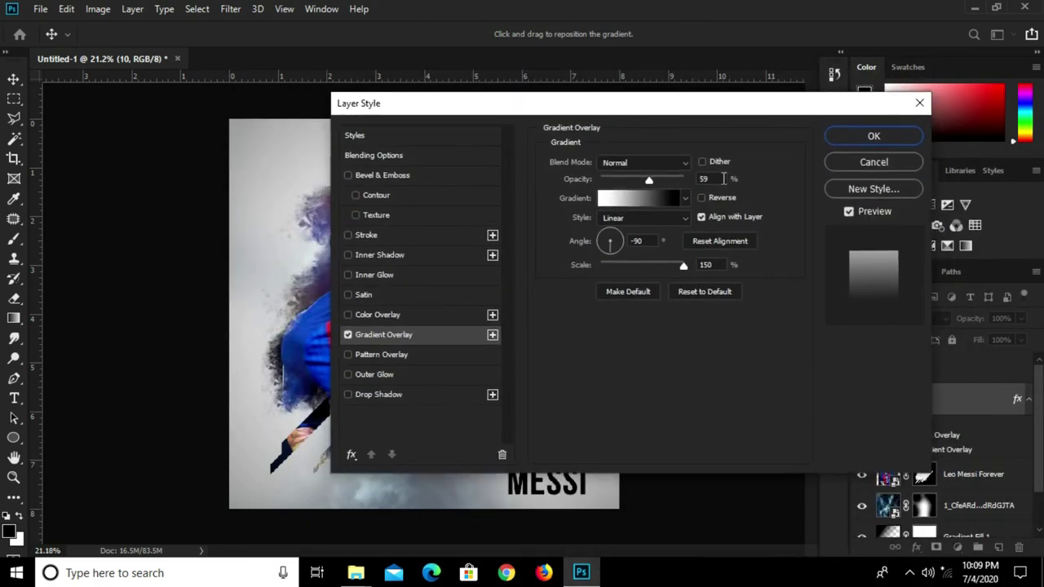
- Set the 10's gradient overlay opacity to 65%
{"action": "left_click_drag", "start_coordinate": [721, 179], "coordinate": [674, 178]}
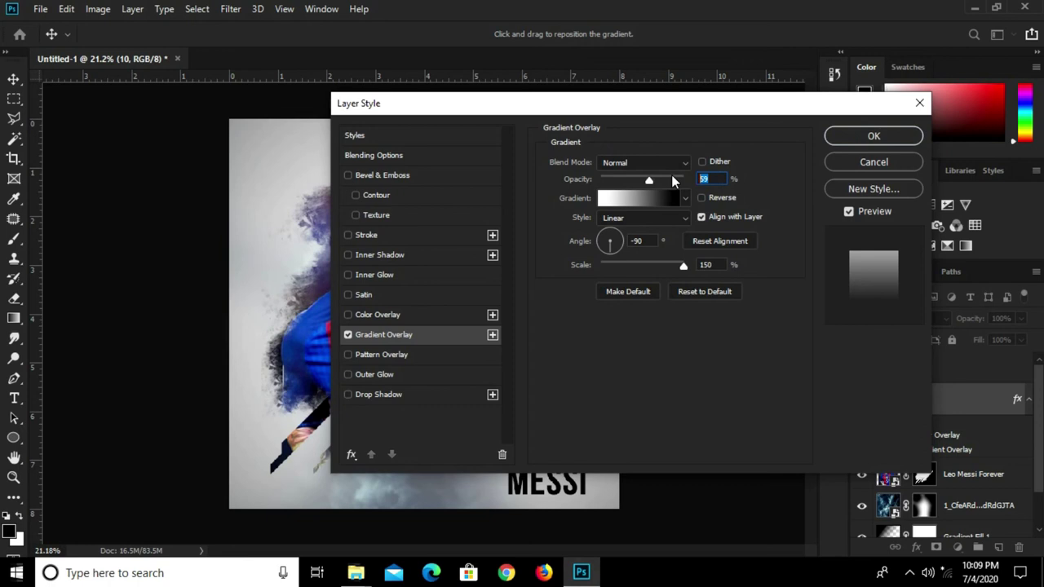
{"action": "type", "text": "45"}
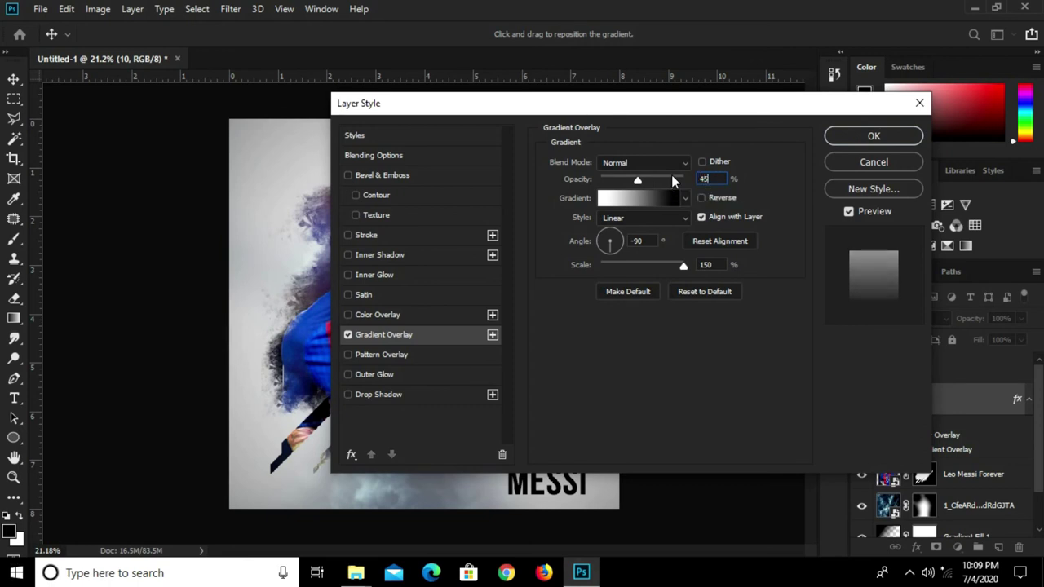
{"action": "mouse_move", "coordinate": [633, 105]}
{"action": "left_mouse_down"}
{"action": "mouse_move", "coordinate": [621, 239]}
{"action": "mouse_move", "coordinate": [587, 159]}
{"action": "left_mouse_up"}
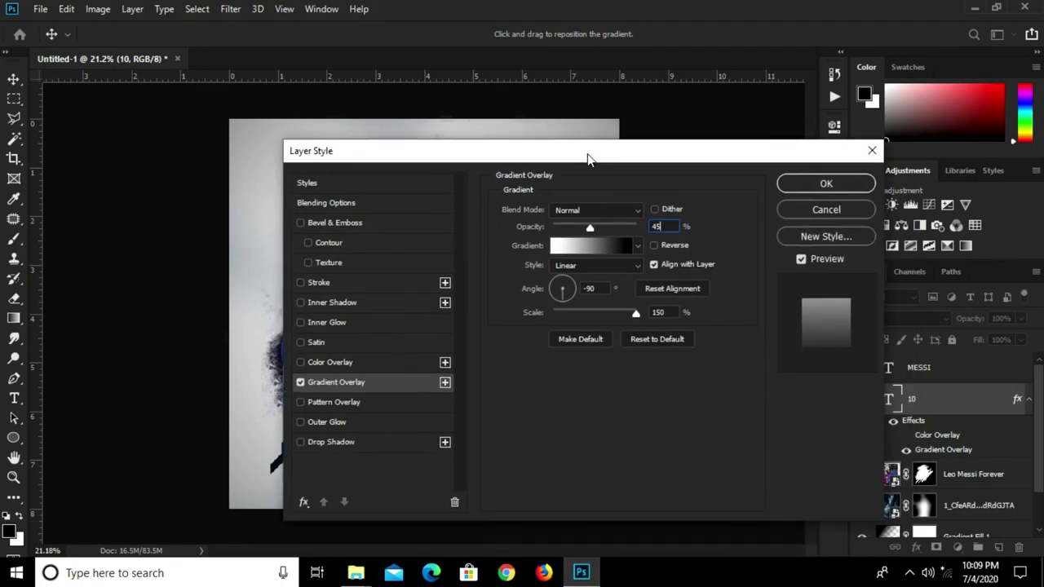
{"action": "left_click_drag", "start_coordinate": [589, 230], "coordinate": [600, 227]}
{"action": "mouse_move", "coordinate": [604, 158]}
{"action": "left_mouse_down"}
{"action": "mouse_move", "coordinate": [789, 202]}
{"action": "mouse_move", "coordinate": [706, 195]}
{"action": "left_mouse_up"}
{"action": "type", "text": "6"}
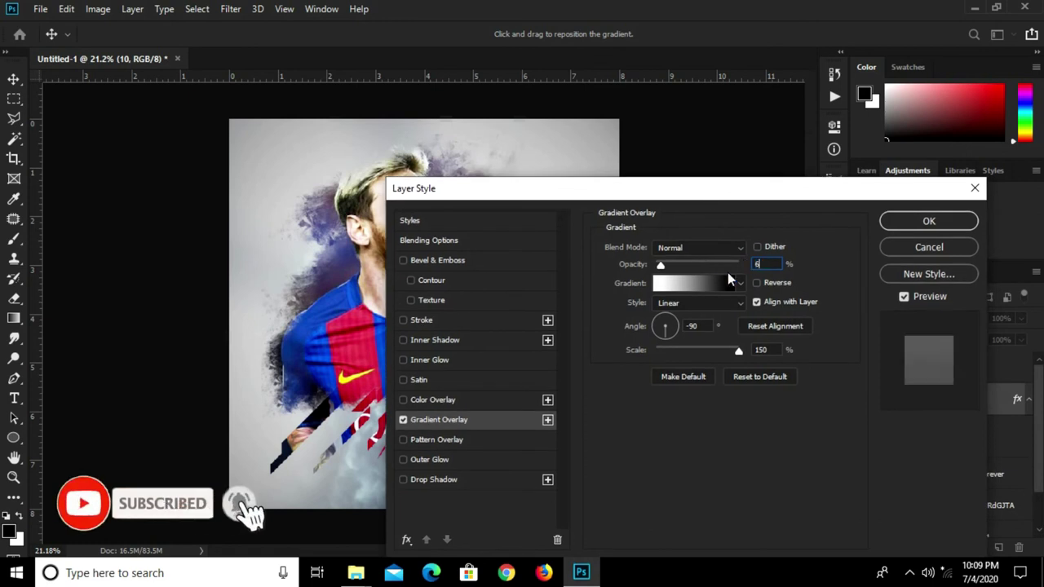
{"action": "type", "text": "5"}
{"action": "double_click", "coordinate": [765, 263]}
{"action": "type", "text": "93"}
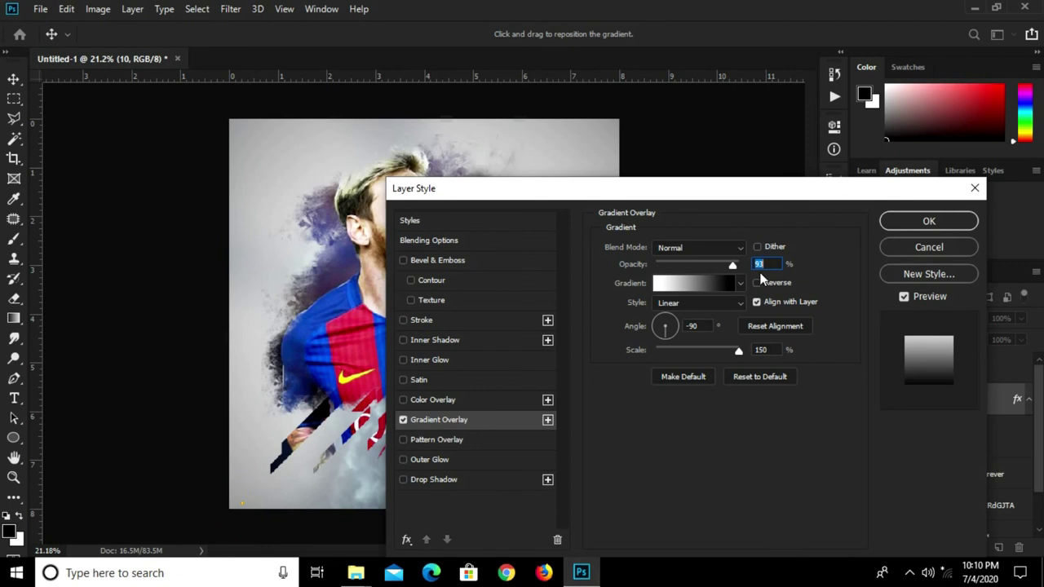
{"action": "type", "text": "6"}
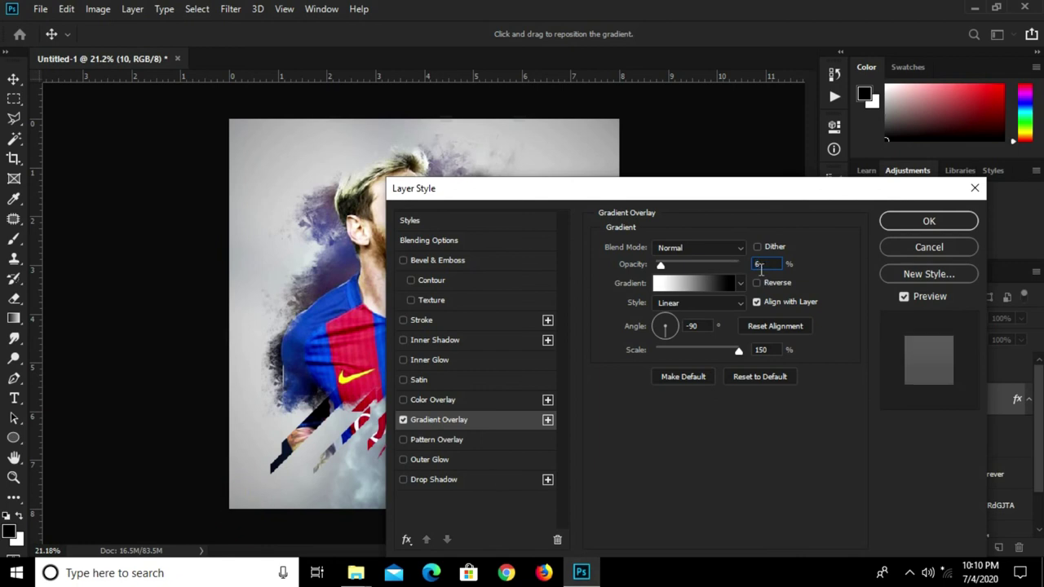
{"action": "type", "text": "5"}
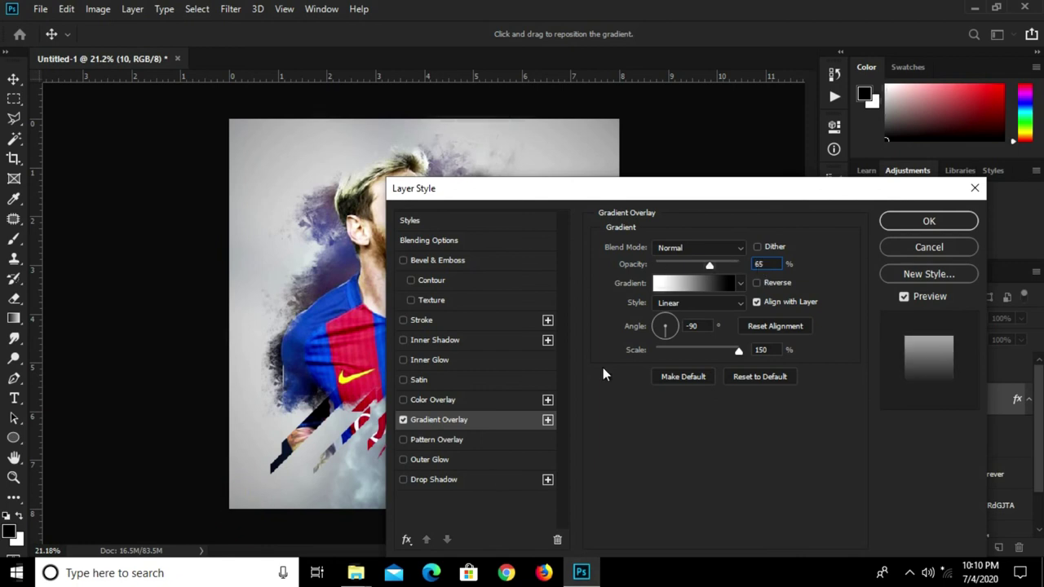
- Add a 24 px drop shadow to the 10 and apply the effects
{"action": "left_click", "coordinate": [422, 480]}
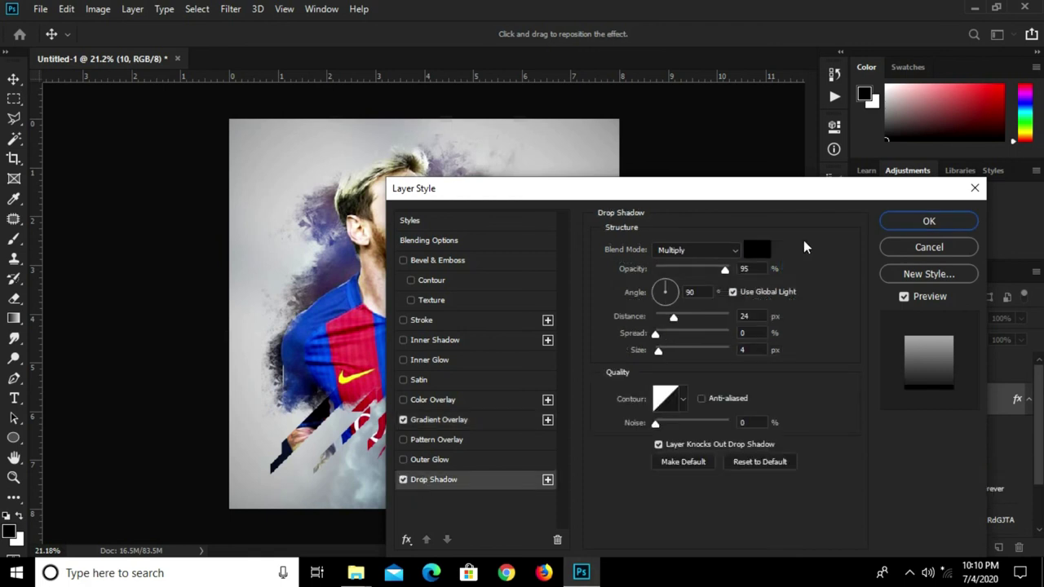
{"action": "left_click", "coordinate": [743, 316]}
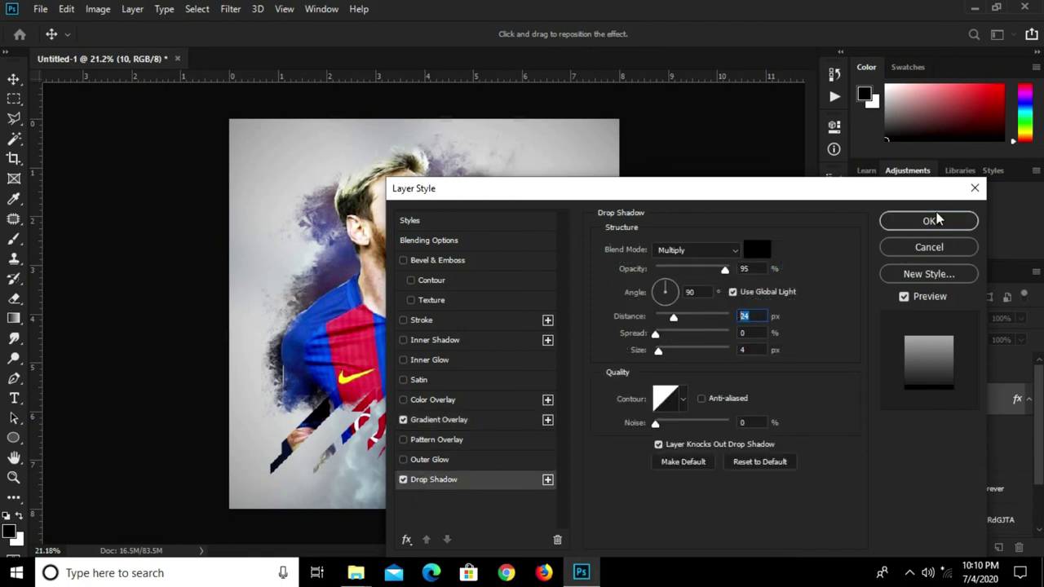
{"action": "left_click", "coordinate": [907, 221]}
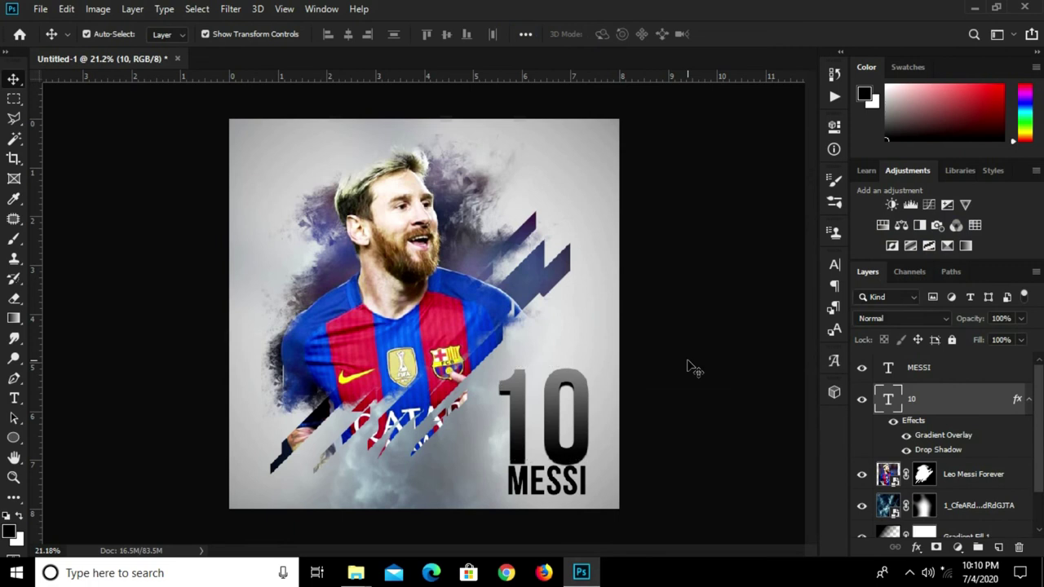
- Copy the 10 layer's style and paste it onto the MESSI layer
{"action": "left_click", "coordinate": [896, 399]}
{"action": "right_click", "coordinate": [961, 400]}
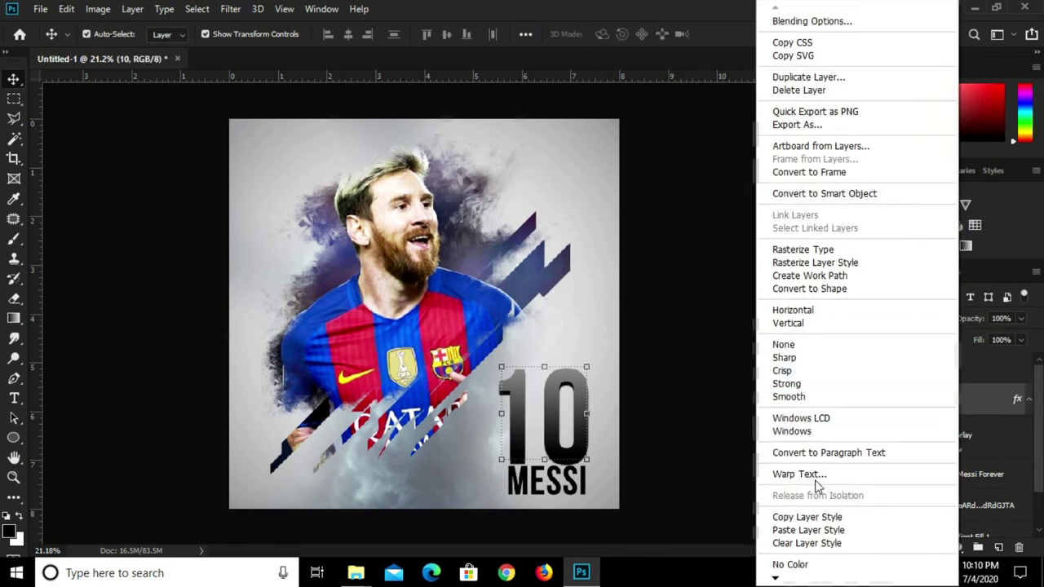
{"action": "left_click", "coordinate": [815, 517]}
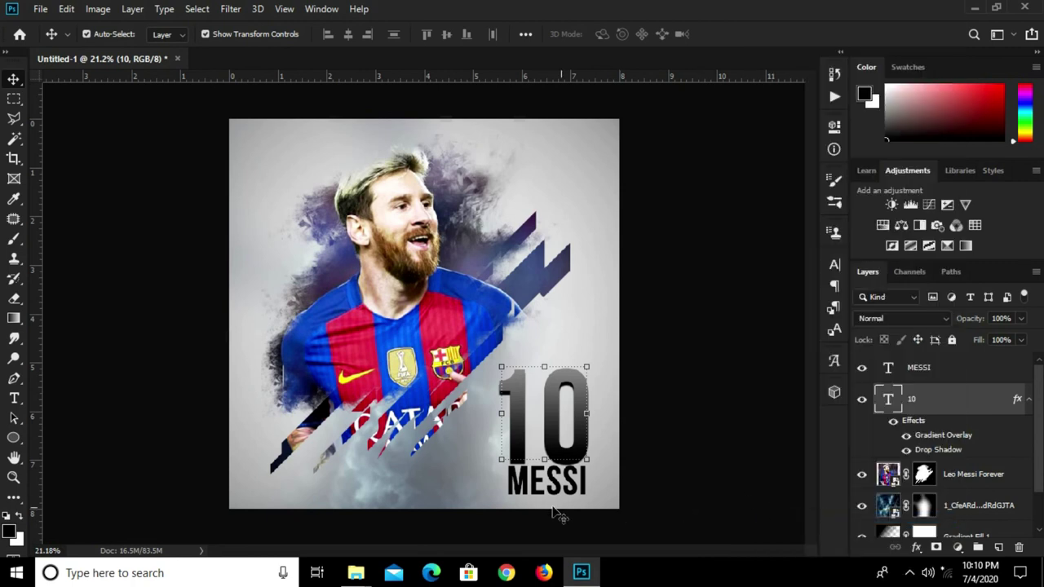
{"action": "left_click", "coordinate": [560, 490]}
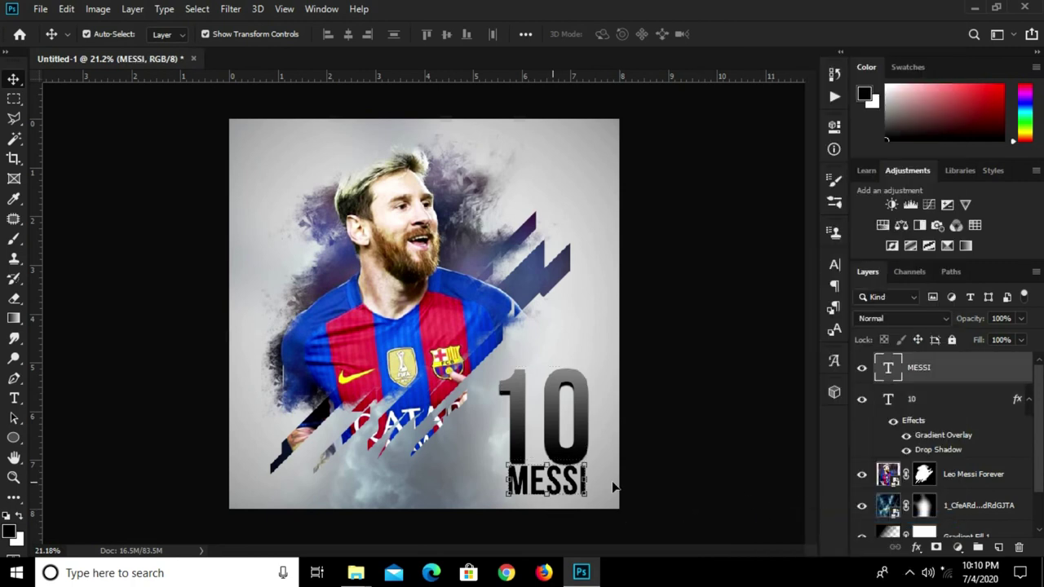
{"action": "right_click", "coordinate": [934, 375]}
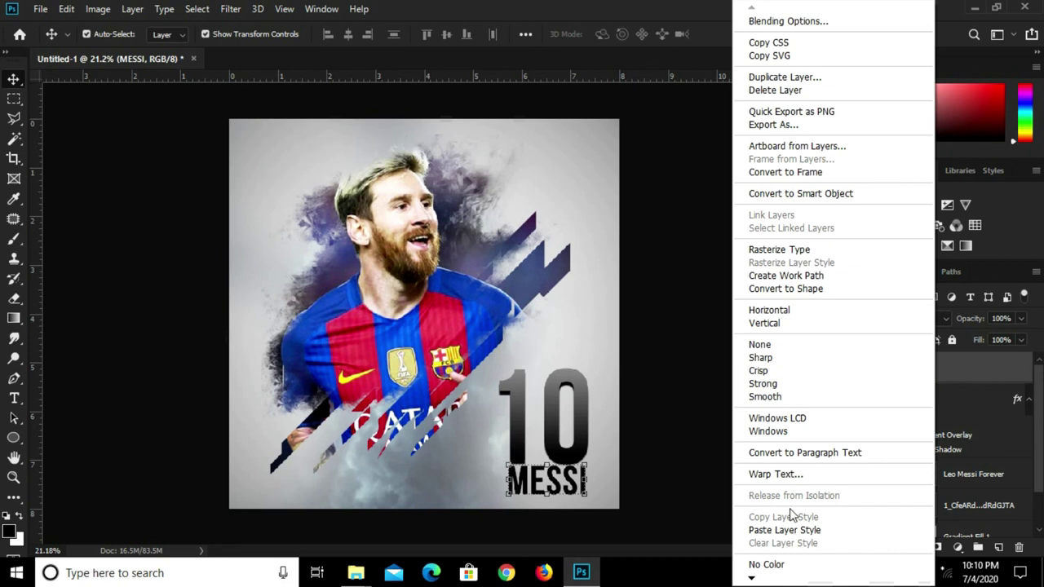
{"action": "left_click", "coordinate": [791, 530]}
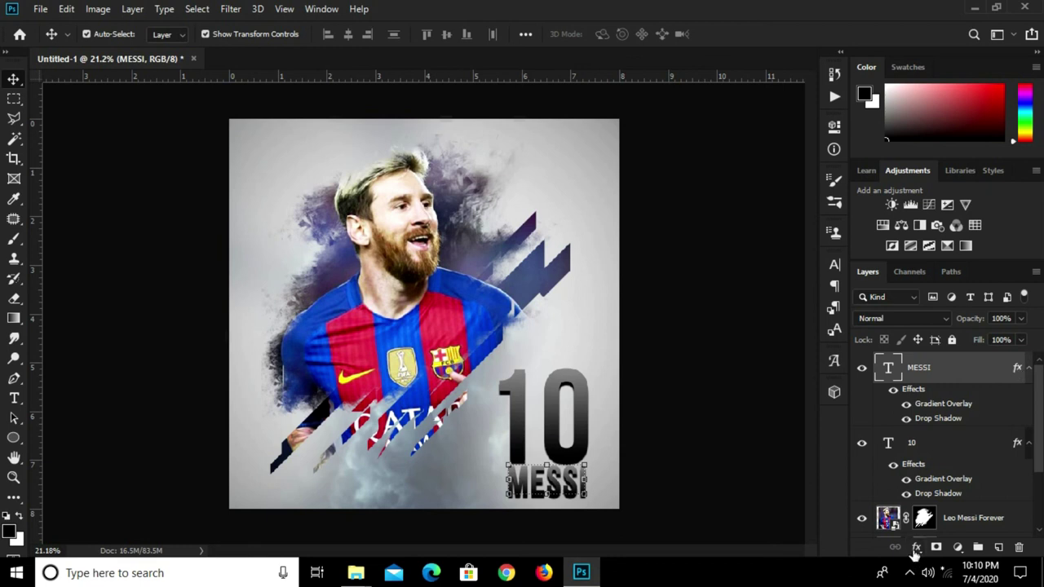
- Reduce the MESSI drop shadow distance to 12 px
{"action": "left_click", "coordinate": [915, 548]}
{"action": "left_click", "coordinate": [936, 400]}
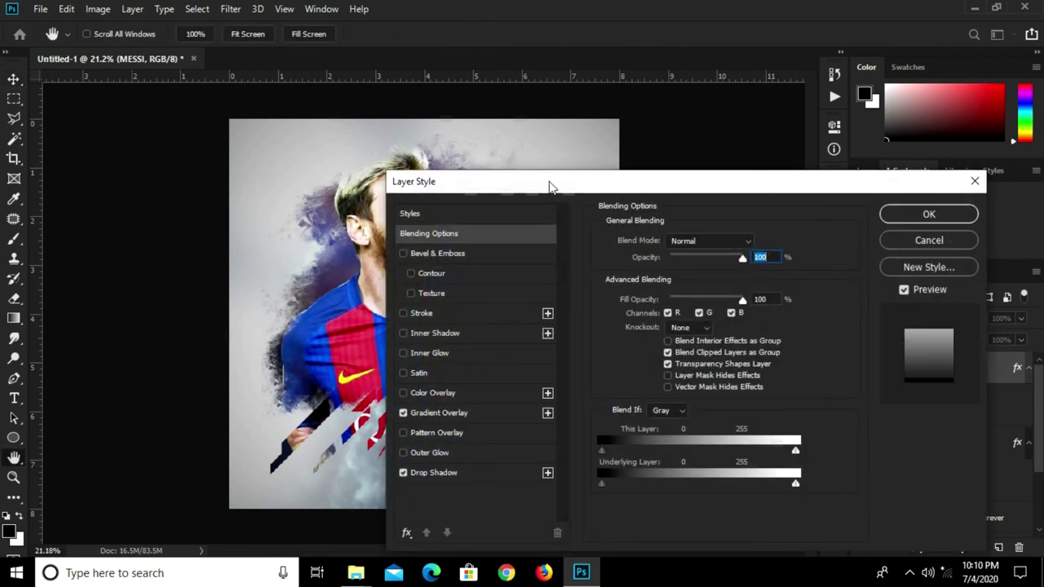
{"action": "left_click_drag", "start_coordinate": [549, 187], "coordinate": [677, 182]}
{"action": "left_click", "coordinate": [538, 474]}
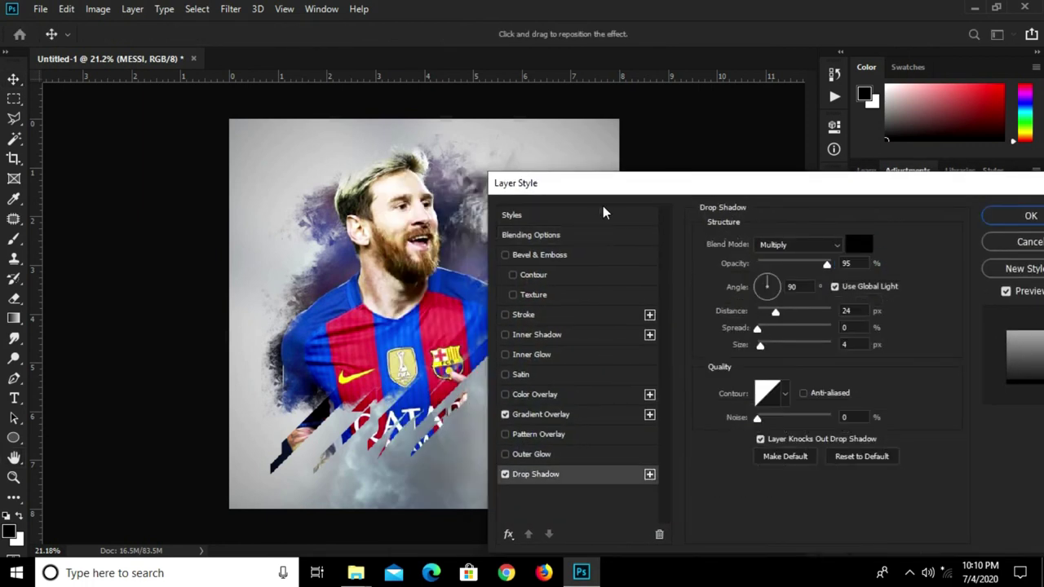
{"action": "left_click_drag", "start_coordinate": [777, 314], "coordinate": [767, 313]}
{"action": "mouse_move", "coordinate": [643, 191]}
{"action": "left_mouse_down"}
{"action": "mouse_move", "coordinate": [791, 192]}
{"action": "mouse_move", "coordinate": [477, 186]}
{"action": "left_mouse_up"}
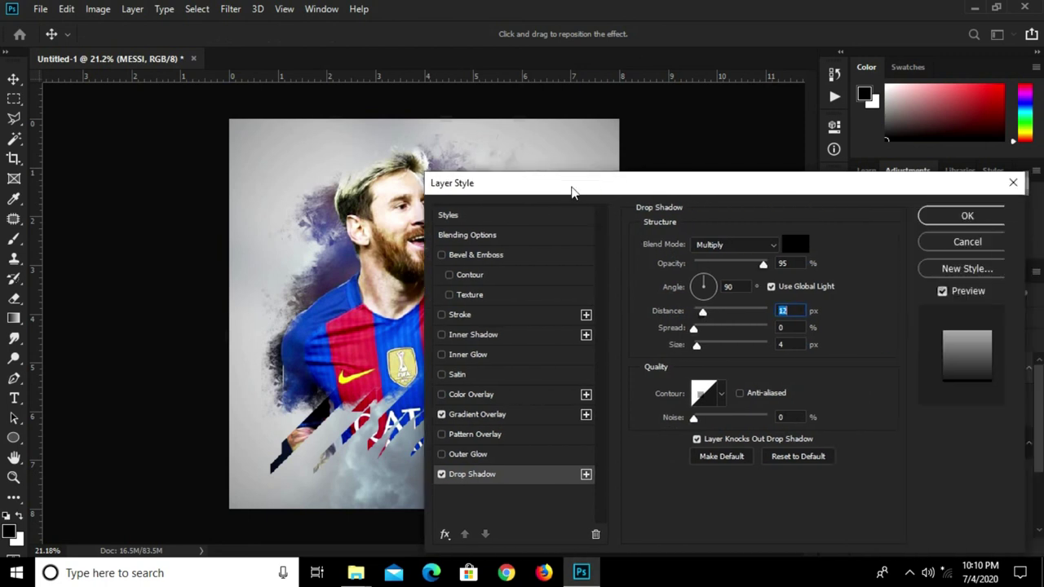
{"action": "left_click", "coordinate": [858, 217]}
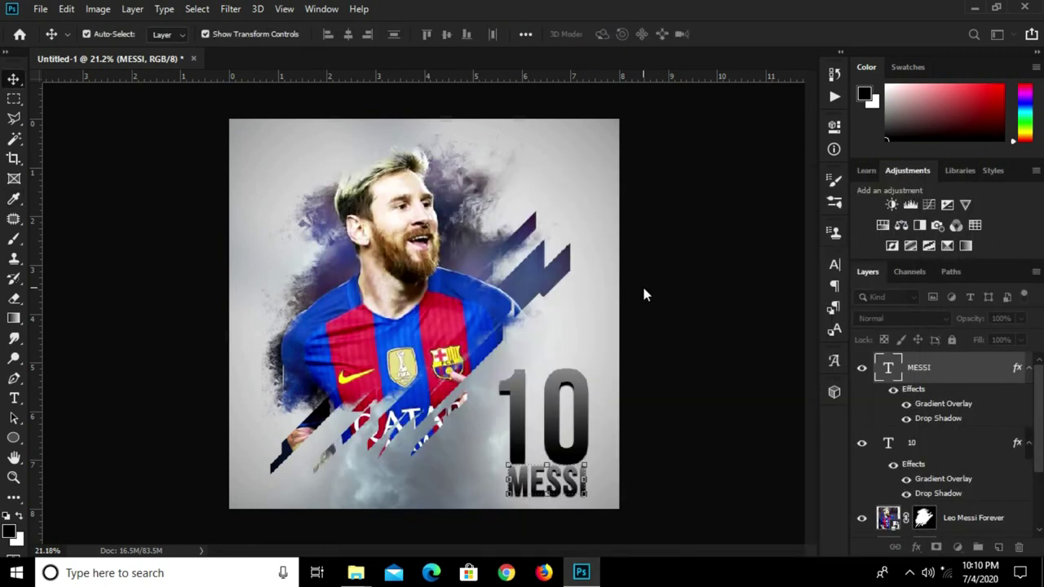
- Nudge the Leo Messi Forever photo slightly right and up above the text
{"action": "scroll", "coordinate": [643, 296], "scroll_direction": "down", "scroll_amount": 1}
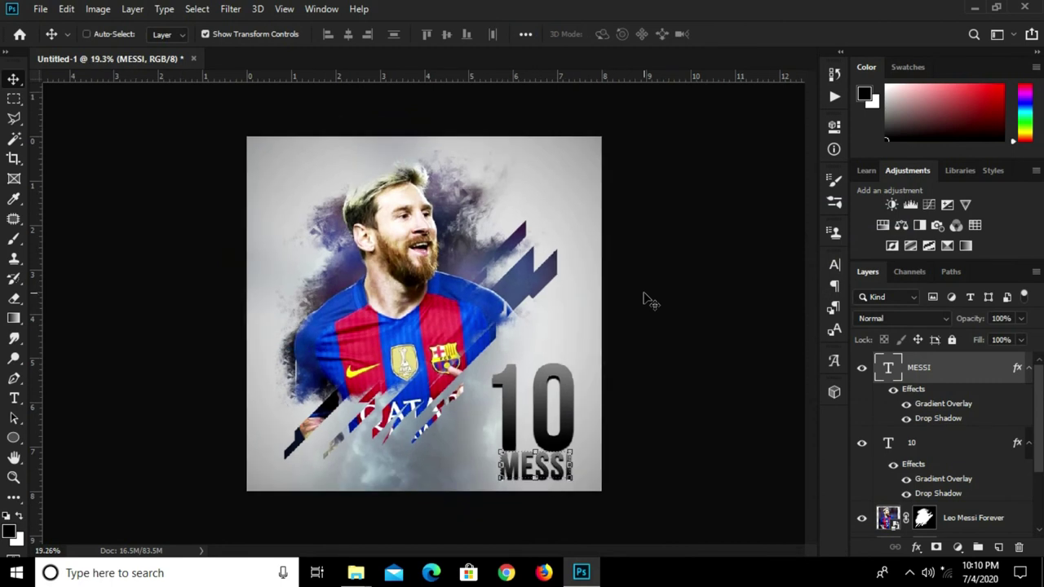
{"action": "scroll", "coordinate": [650, 301], "scroll_direction": "up", "scroll_amount": 2}
{"action": "left_click", "coordinate": [715, 284]}
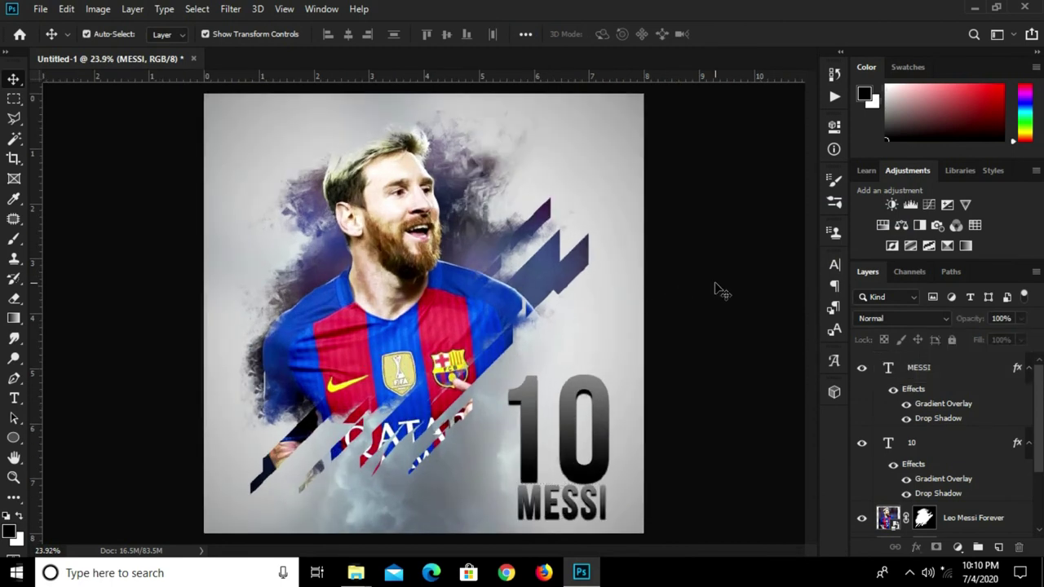
{"action": "left_click_drag", "start_coordinate": [461, 327], "coordinate": [453, 332]}
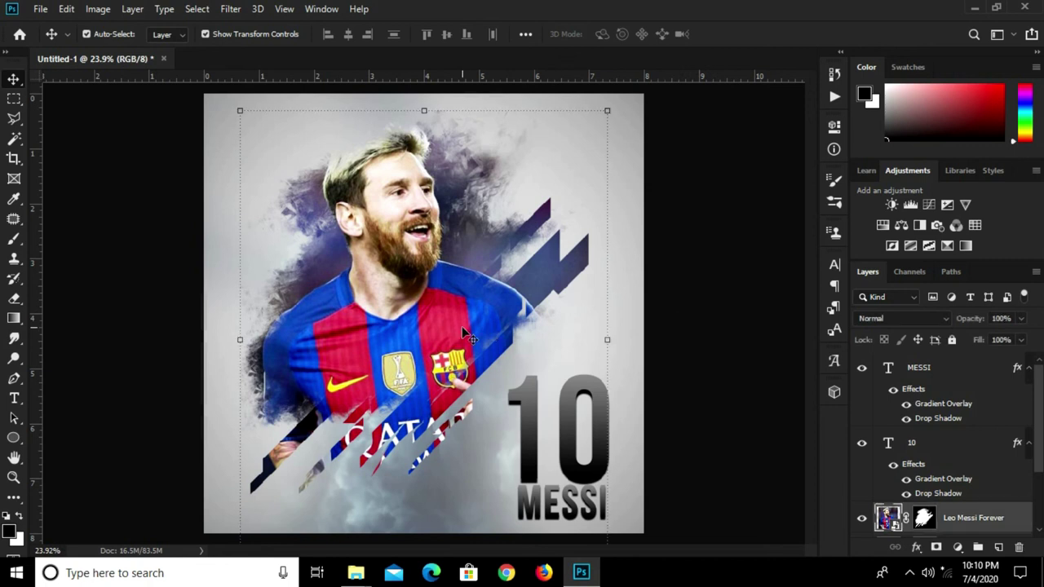
{"action": "key", "text": "shift+Right"}
{"action": "key", "text": "shift+Right"}
{"action": "key", "text": "shift+Right"}
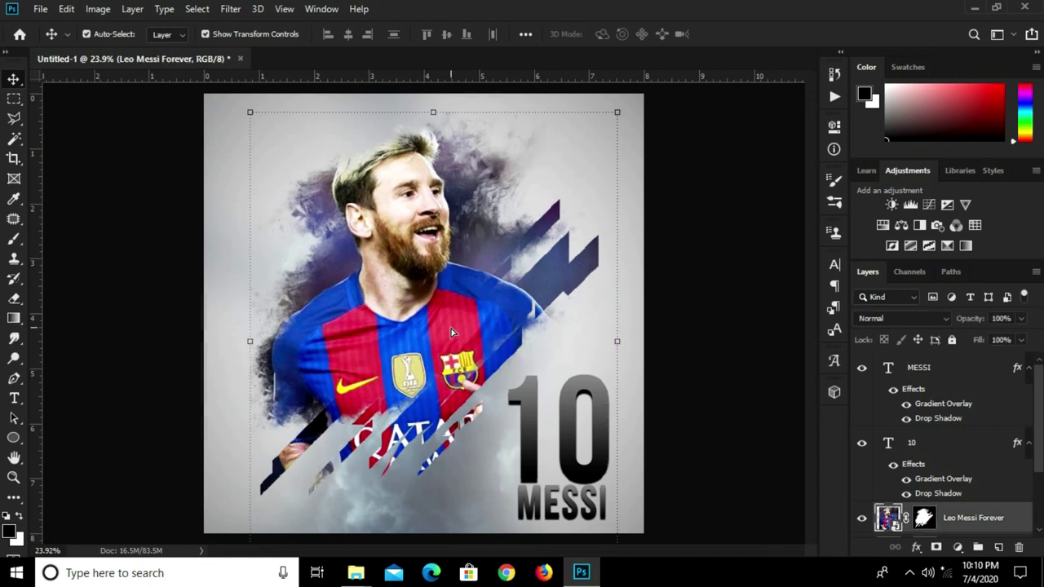
{"action": "scroll", "coordinate": [453, 330], "scroll_direction": "down", "scroll_amount": 1}
{"action": "left_click_drag", "start_coordinate": [454, 329], "coordinate": [454, 324]}
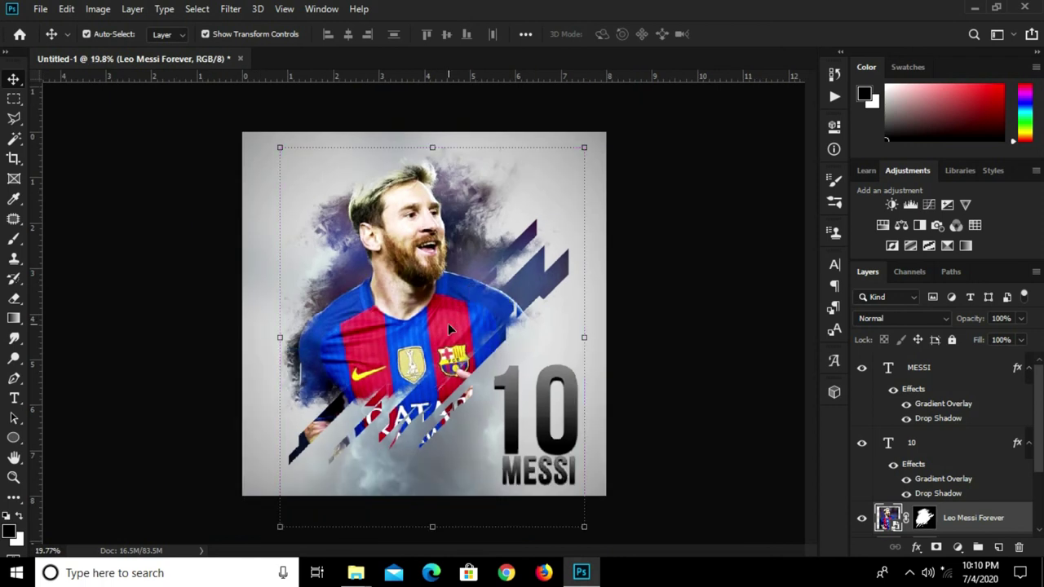
{"action": "left_click", "coordinate": [667, 336]}
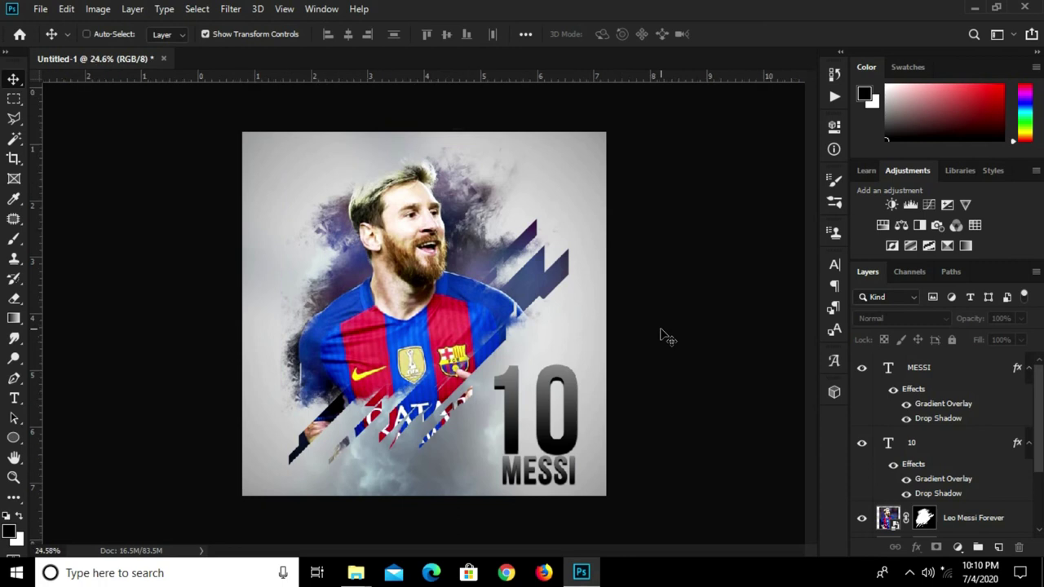
{"action": "scroll", "coordinate": [667, 336], "scroll_direction": "up", "scroll_amount": 1}
{"action": "scroll", "coordinate": [667, 336], "scroll_direction": "down", "scroll_amount": 2}
{"action": "scroll", "coordinate": [667, 336], "scroll_direction": "up", "scroll_amount": 2}
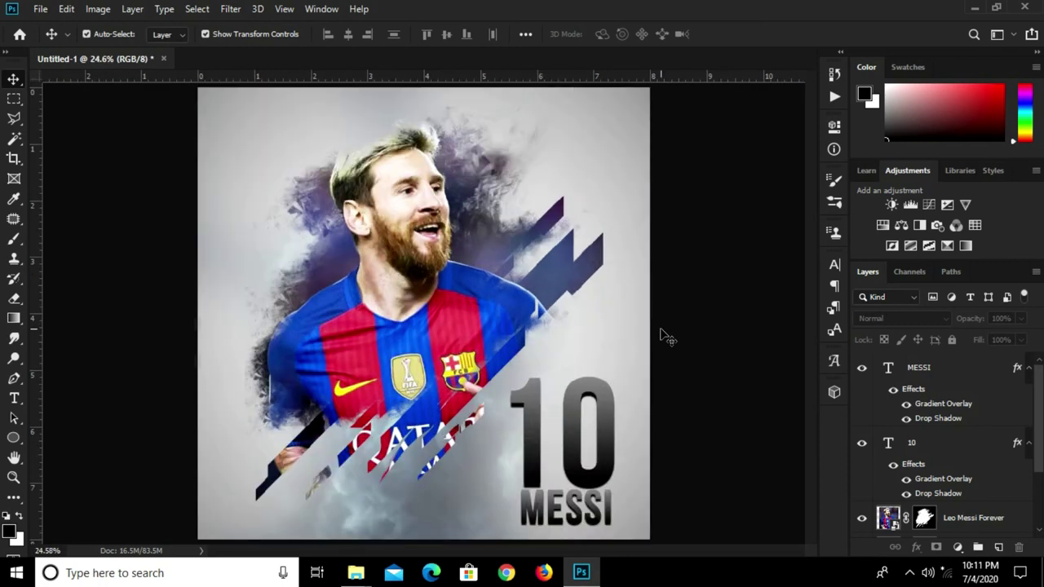